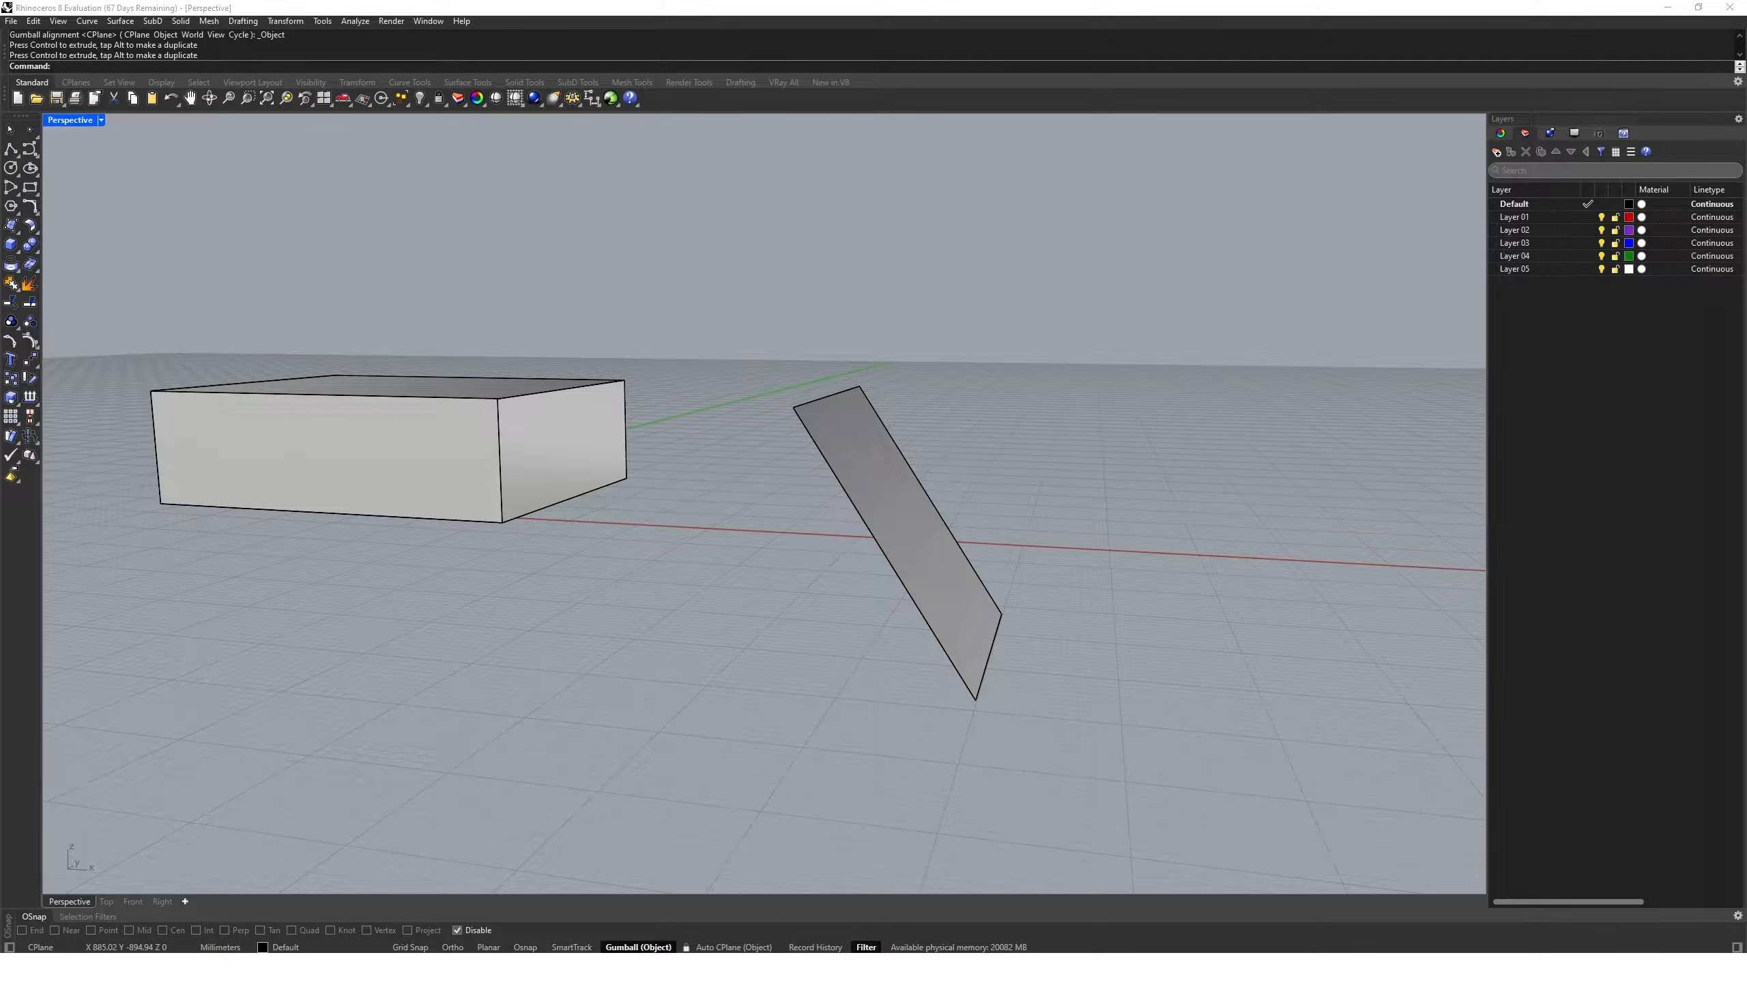
# - Turn on Ortho mode and select the box
pyautogui.click(452, 947)
pyautogui.moveTo(524, 856); pyautogui.dragTo(750, 605, button='right')
pyautogui.click(748, 604)
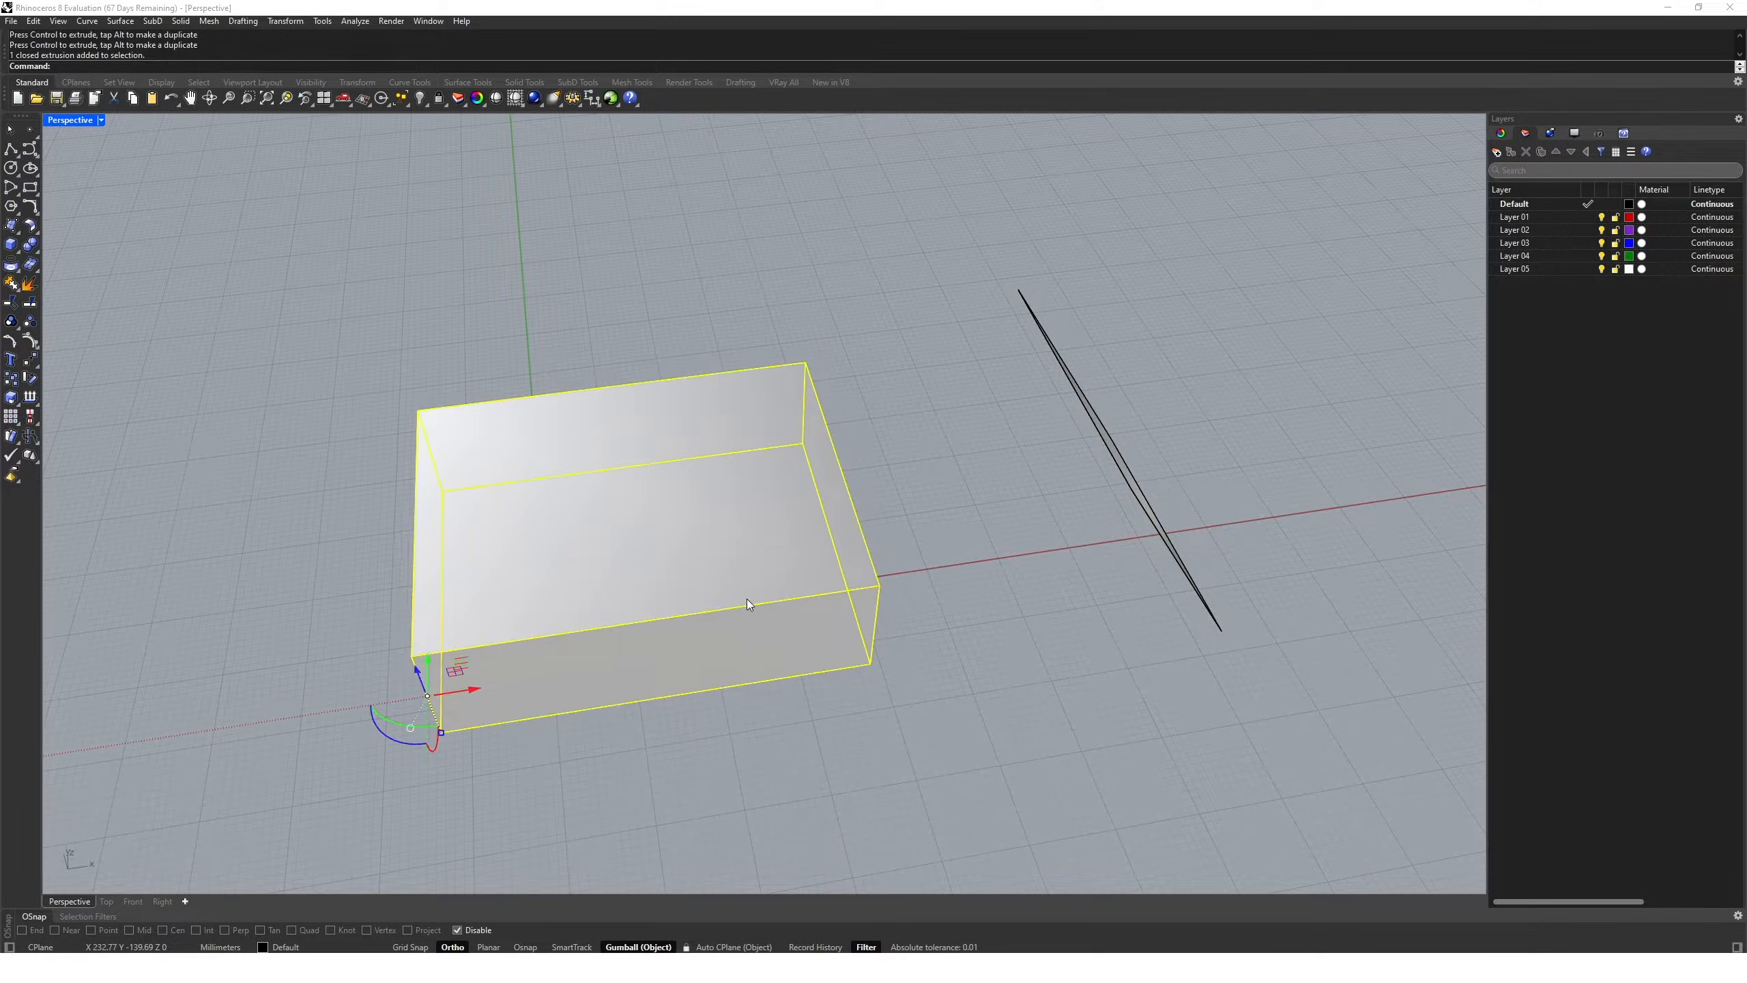
# - Try moving the selected box along the Ortho-constrained X and Y directions from a free base point
pyautogui.write('move')
pyautogui.press('Return')
pyautogui.scroll(-3, 743, 544)
pyautogui.click(715, 717)
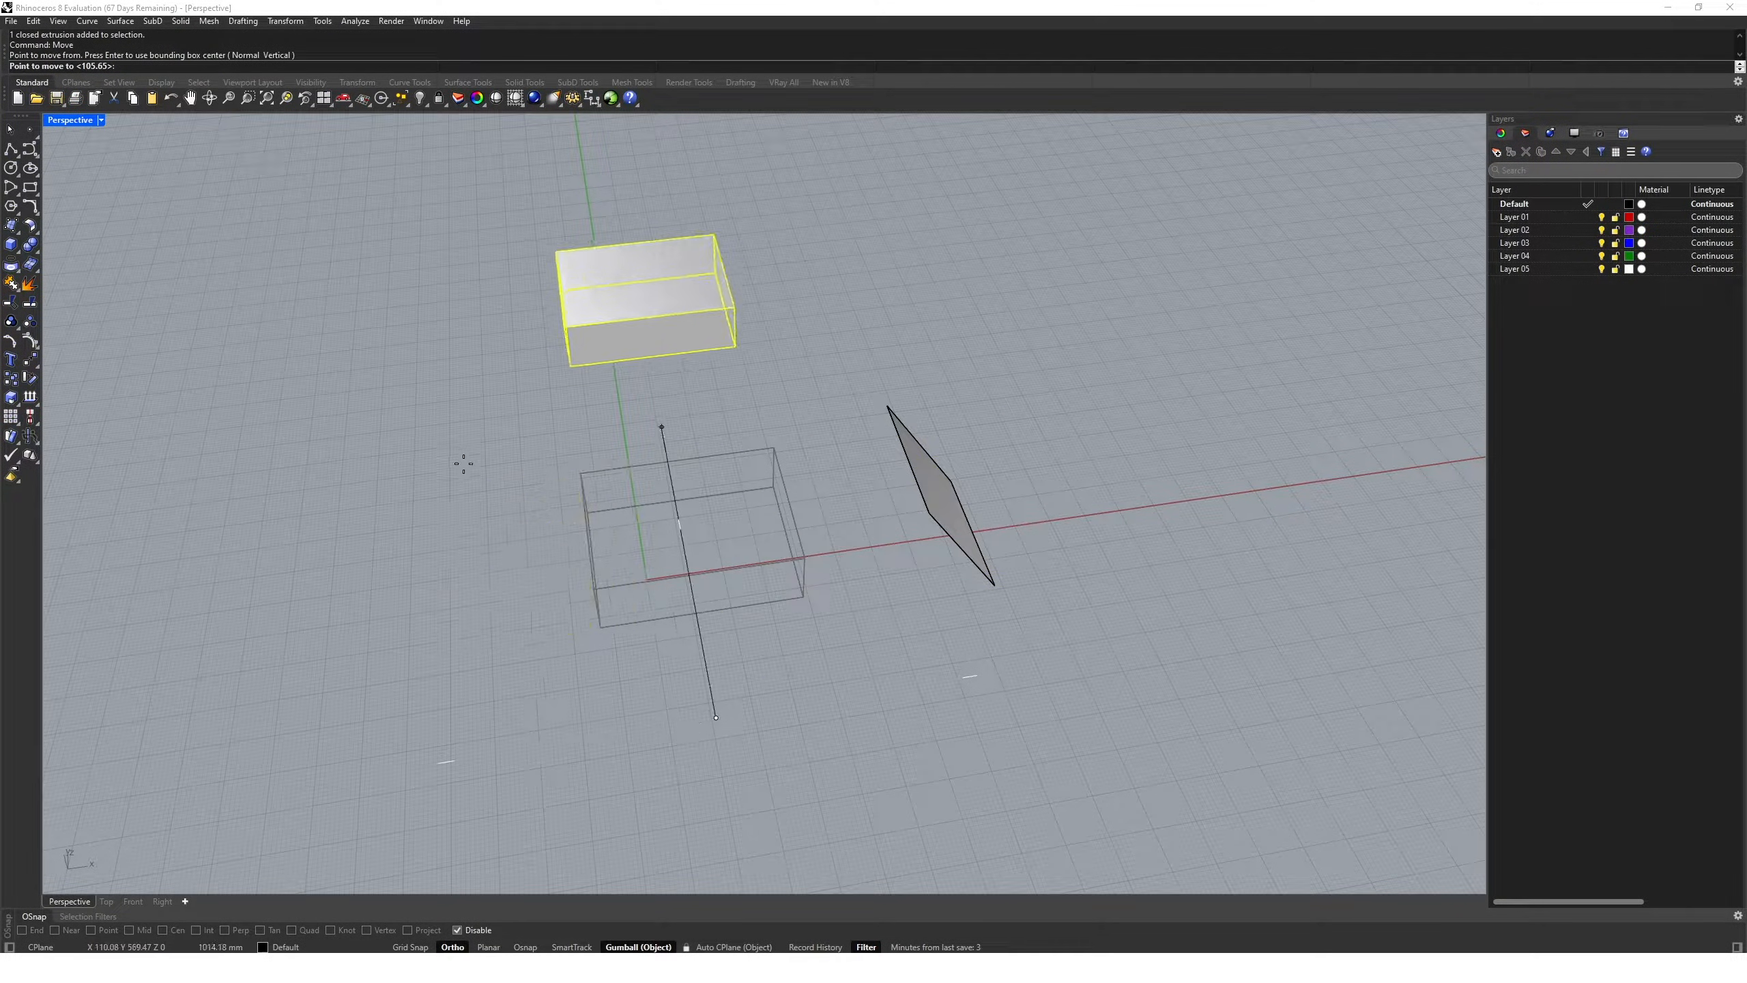
pyautogui.moveTo(460, 461); pyautogui.dragTo(811, 680, button='right')
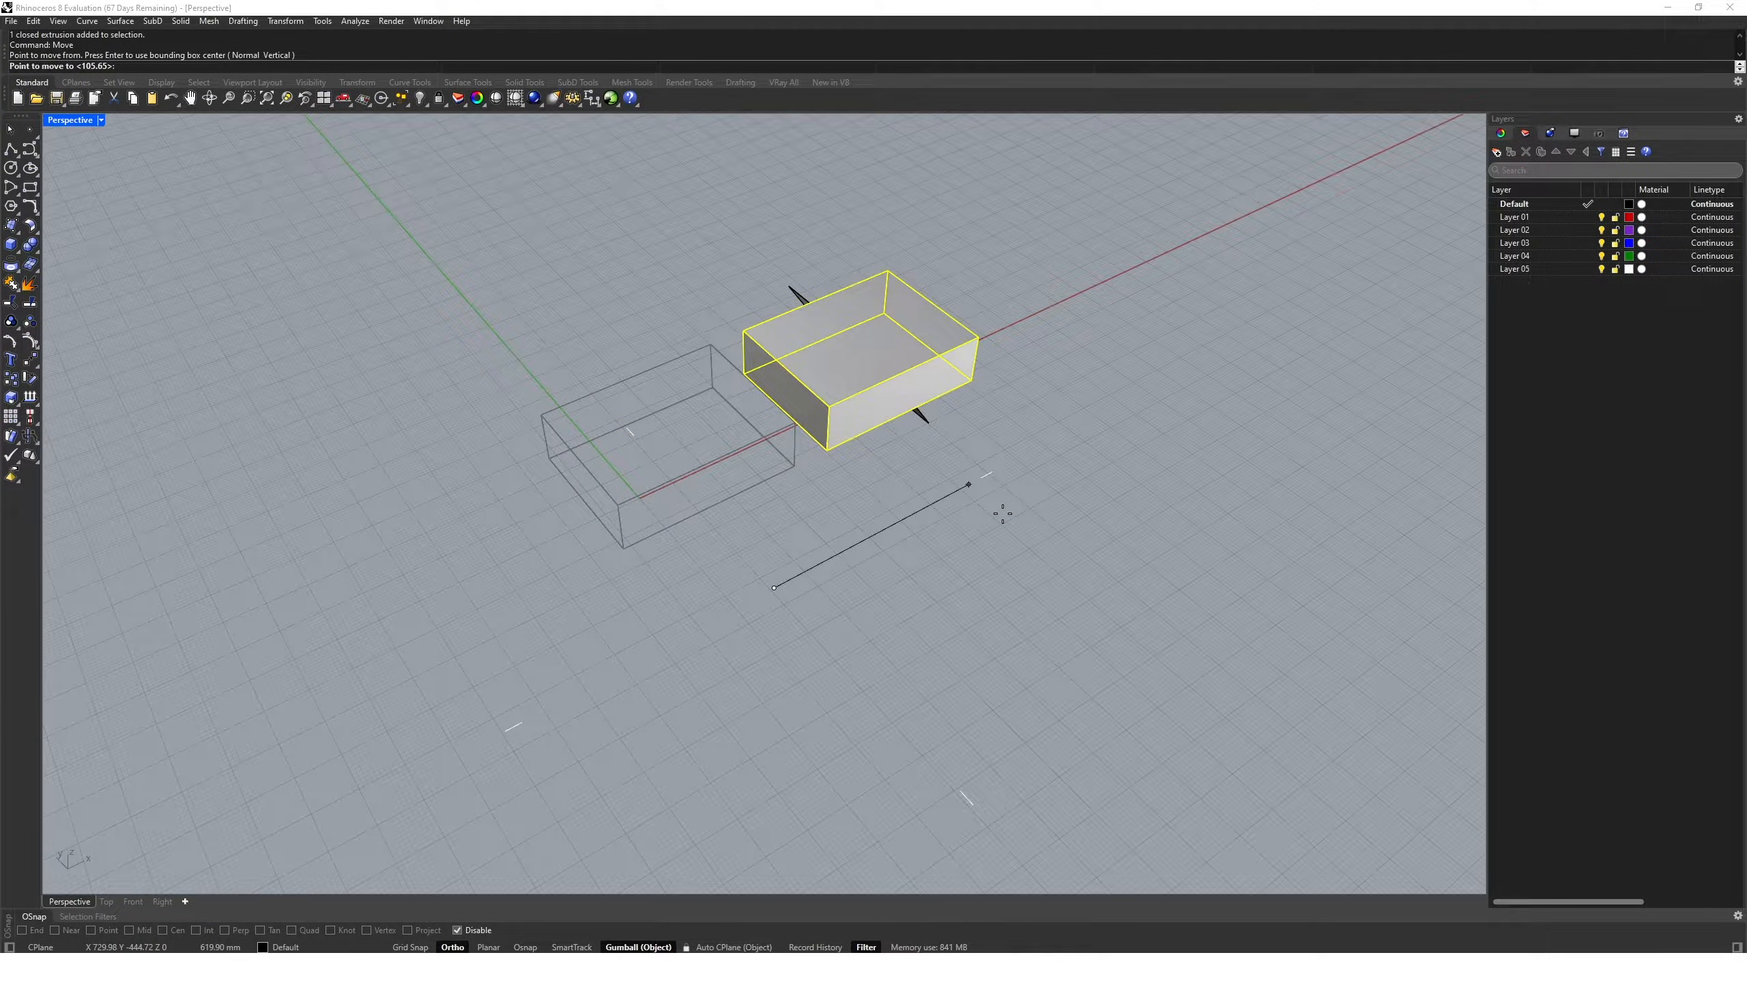
pyautogui.press('Escape')
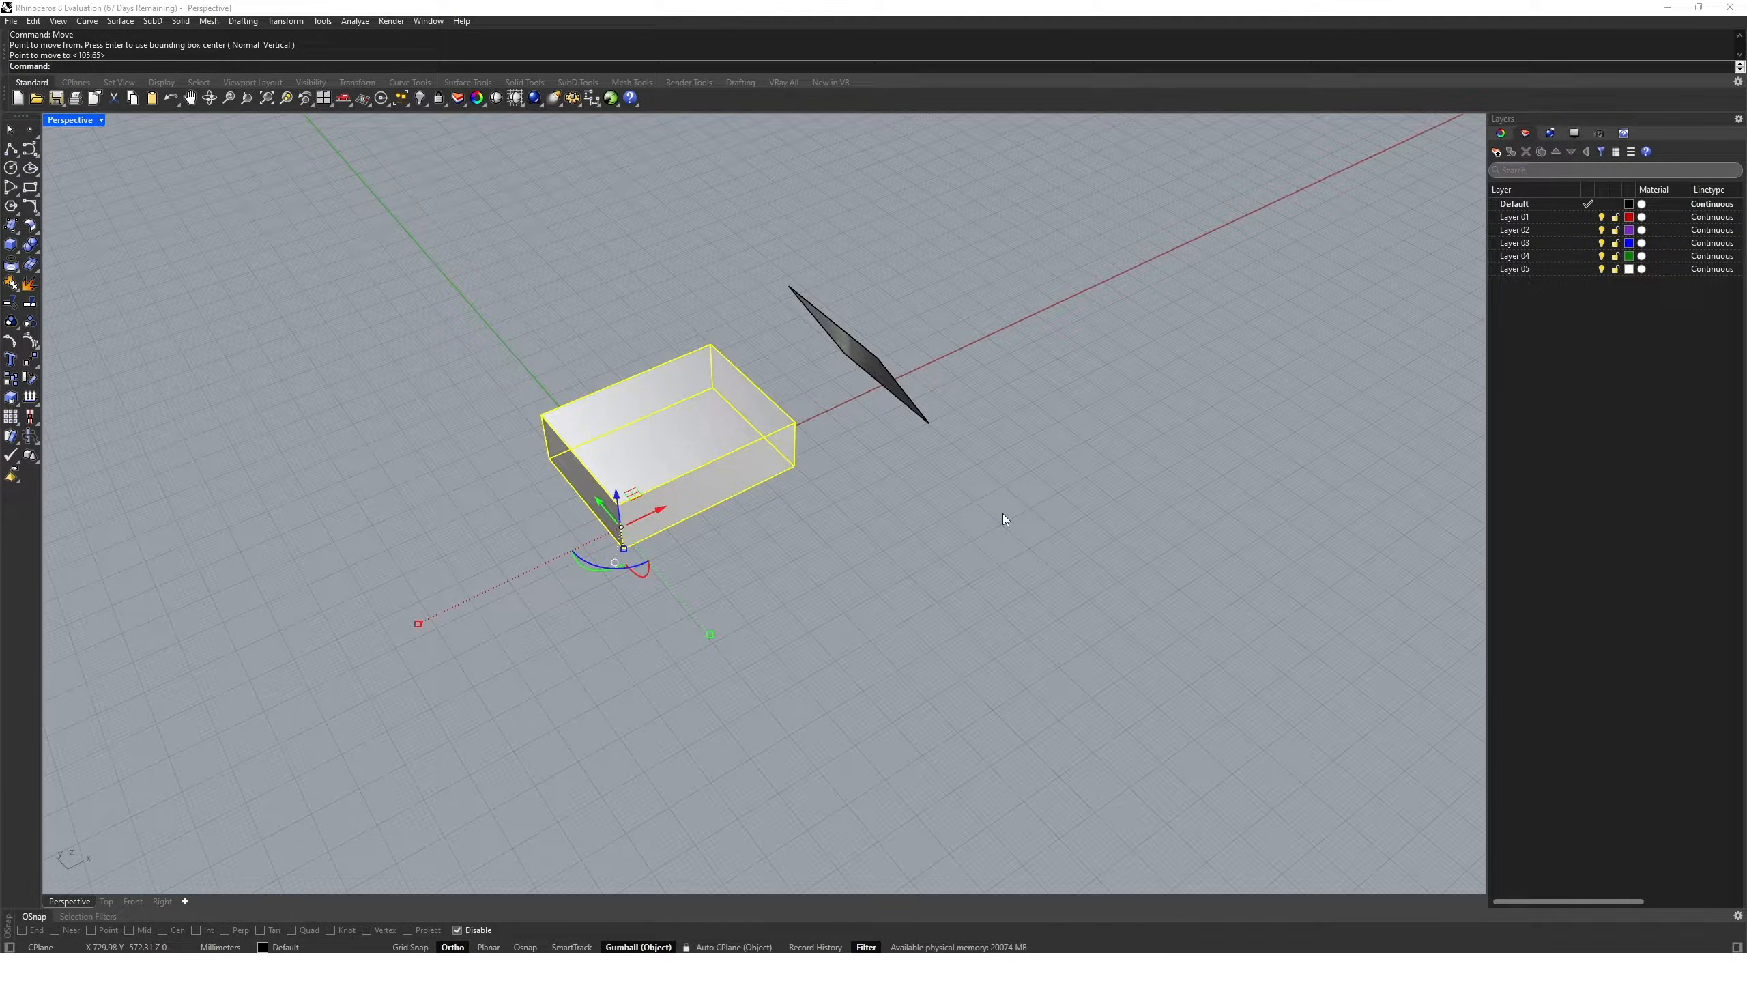
# - Try moving the box a constrained distance of 300 mm along the X direction
pyautogui.press('Return')
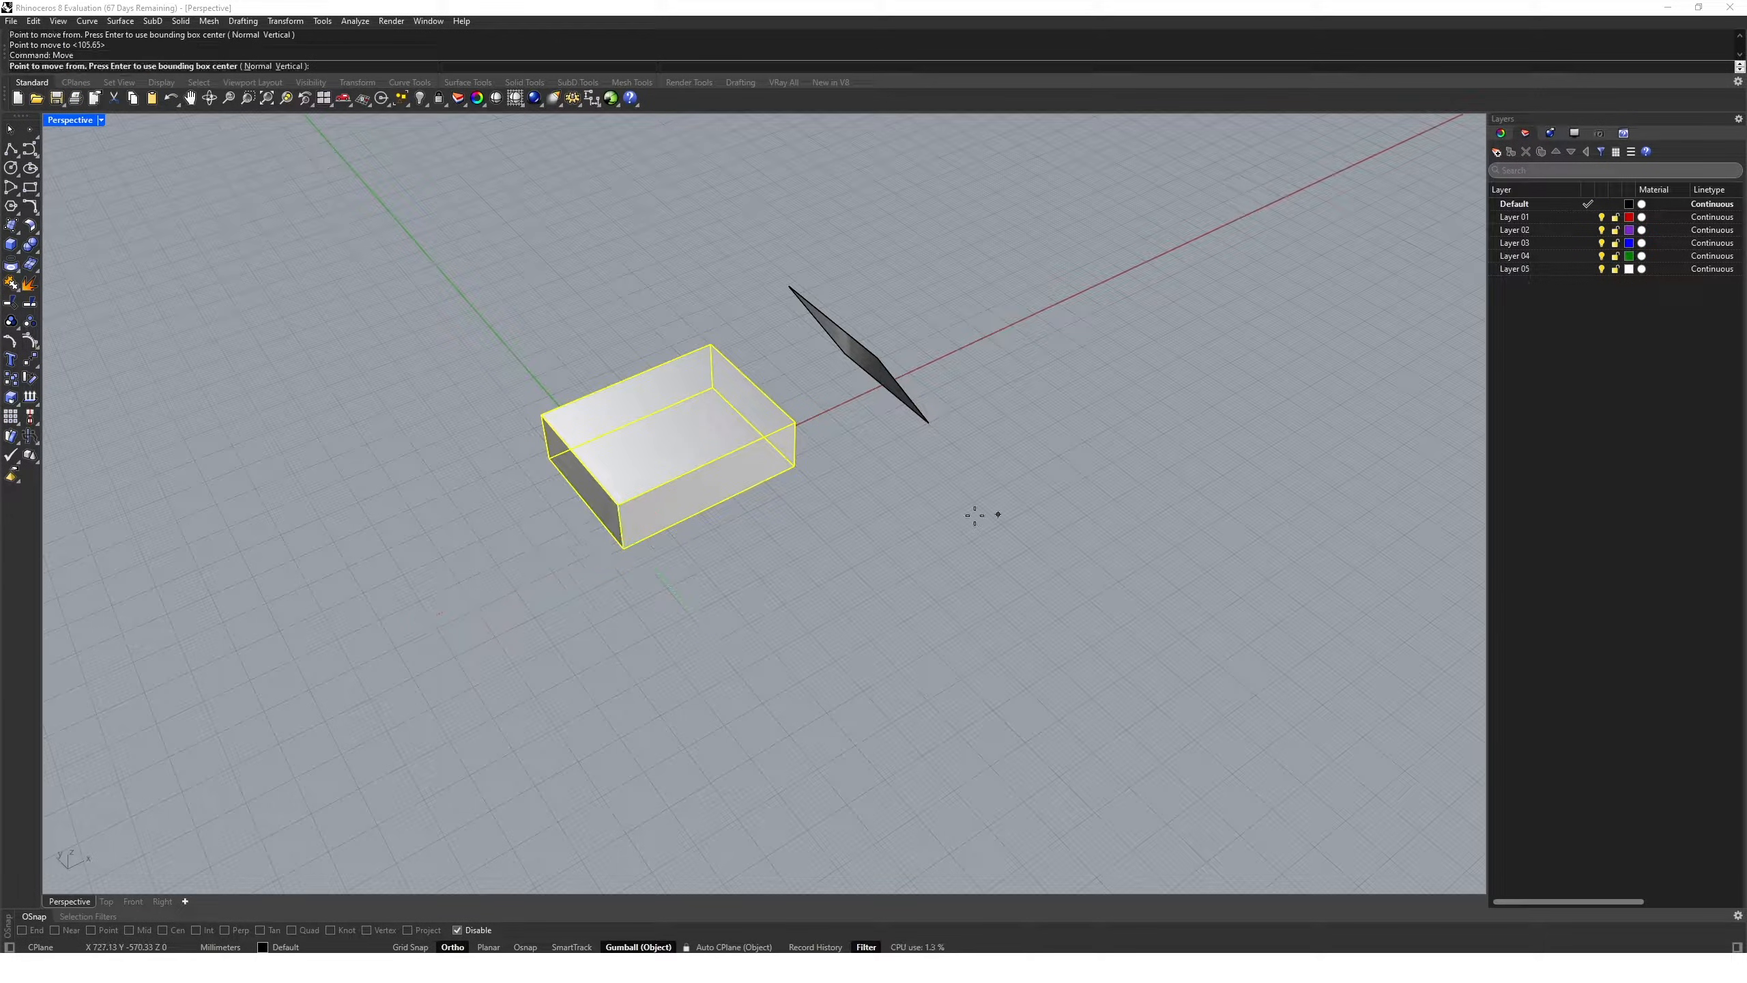
pyautogui.click(814, 583)
pyautogui.write('300')
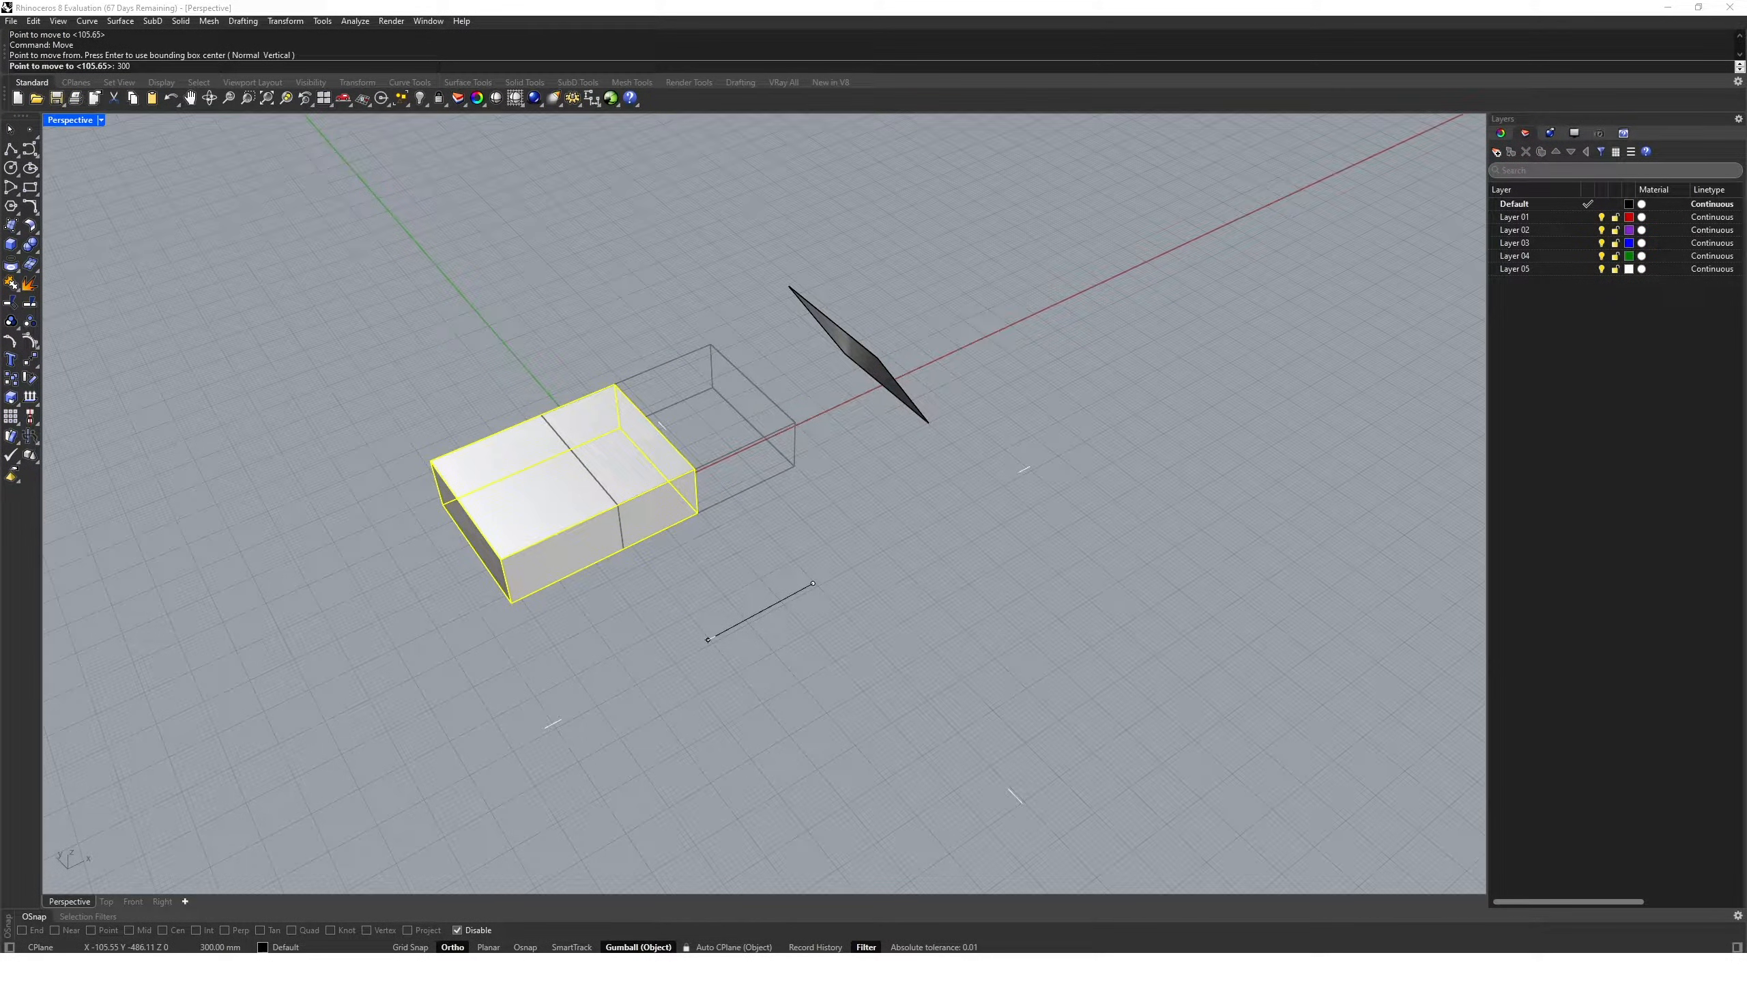
pyautogui.press('Return')
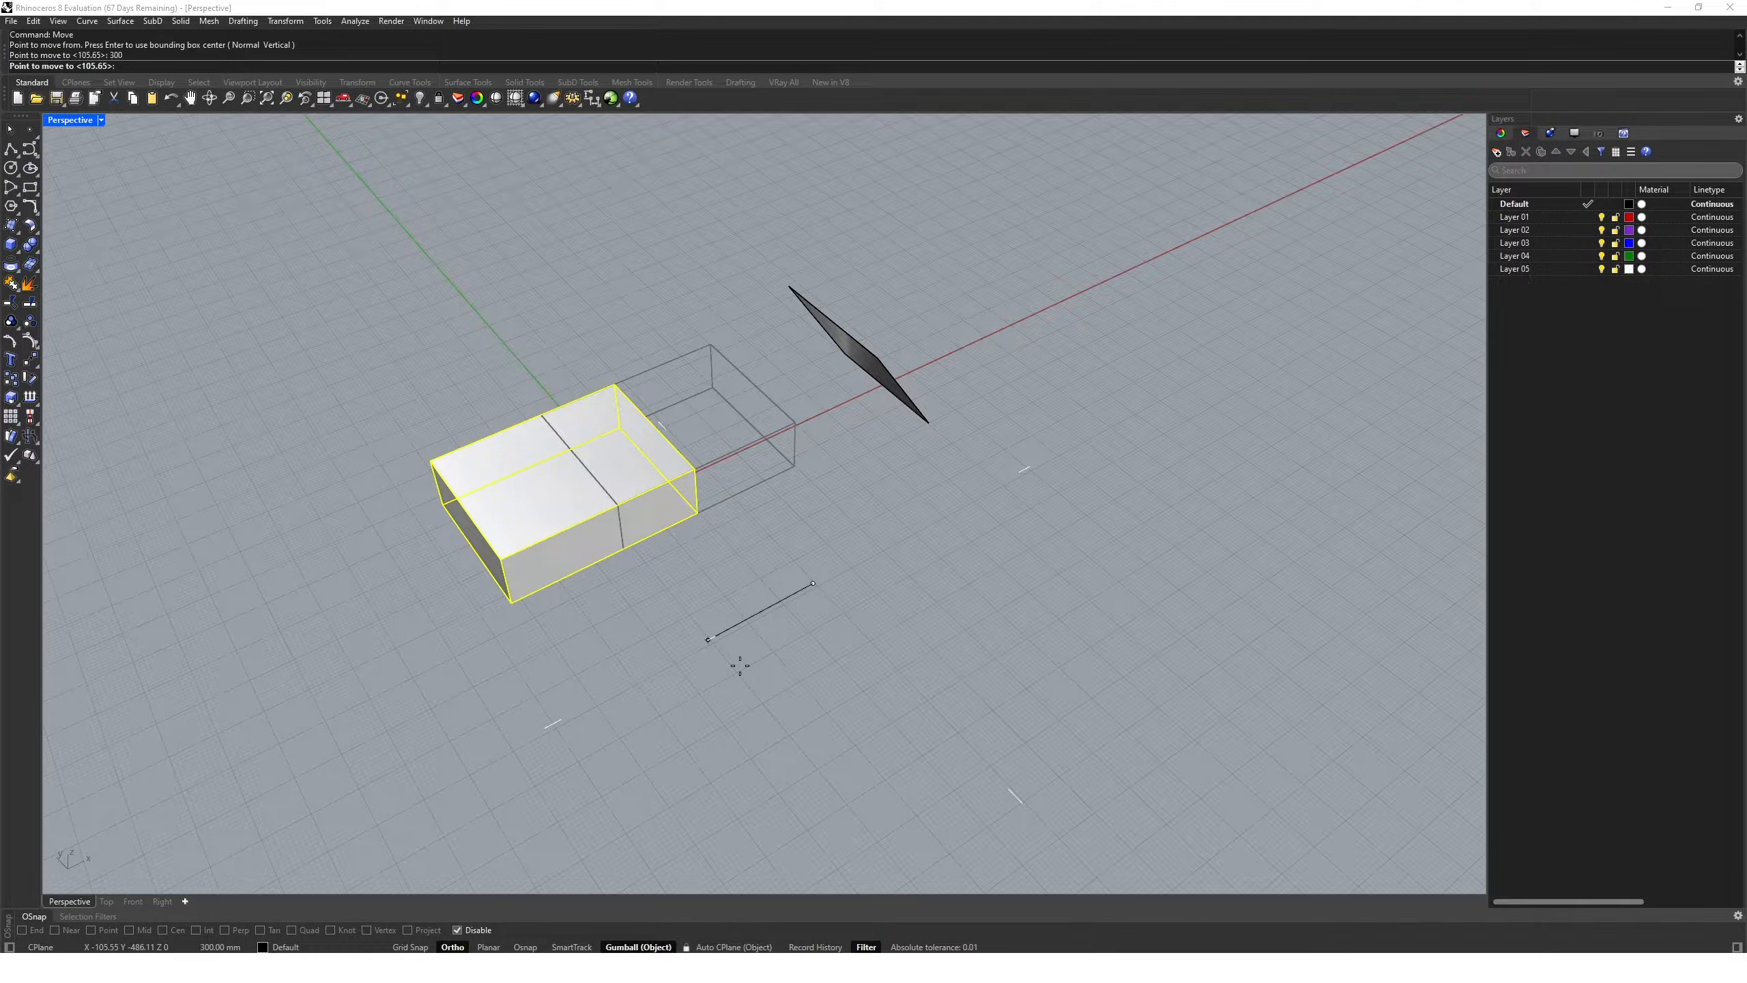
pyautogui.press('Escape')
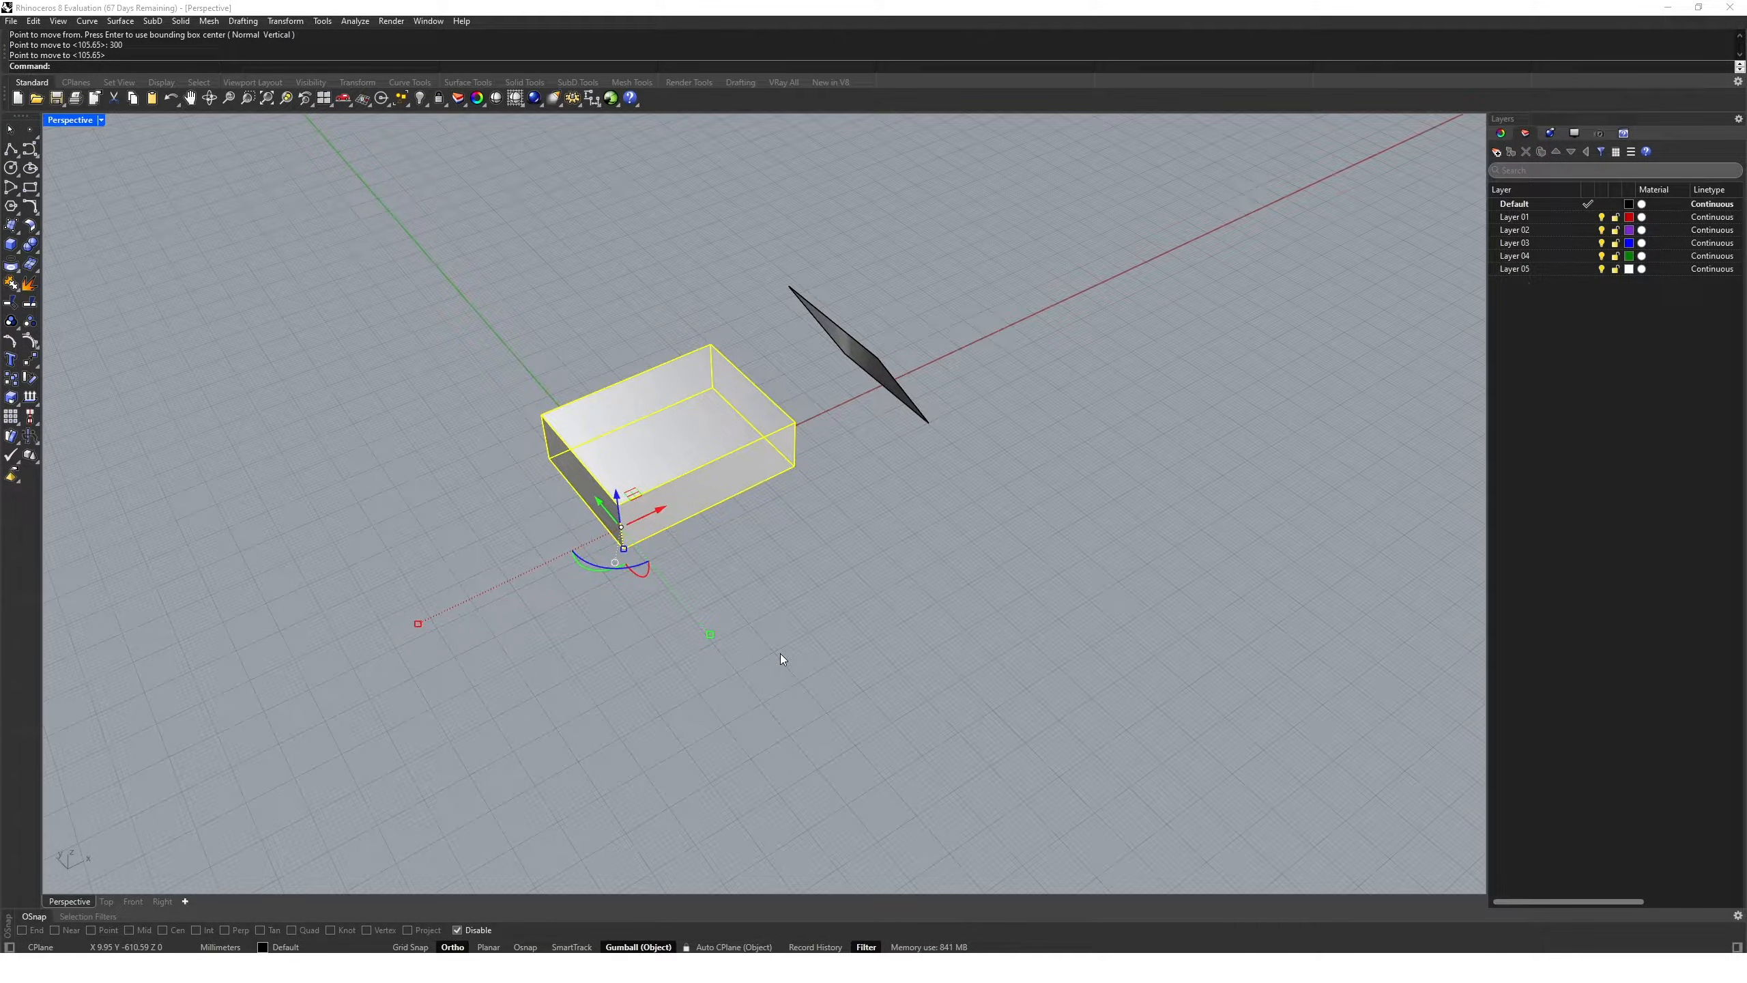
# - Try moving the box freely from a picked base point while temporarily overriding Ortho
pyautogui.press('Return')
pyautogui.click(748, 612)
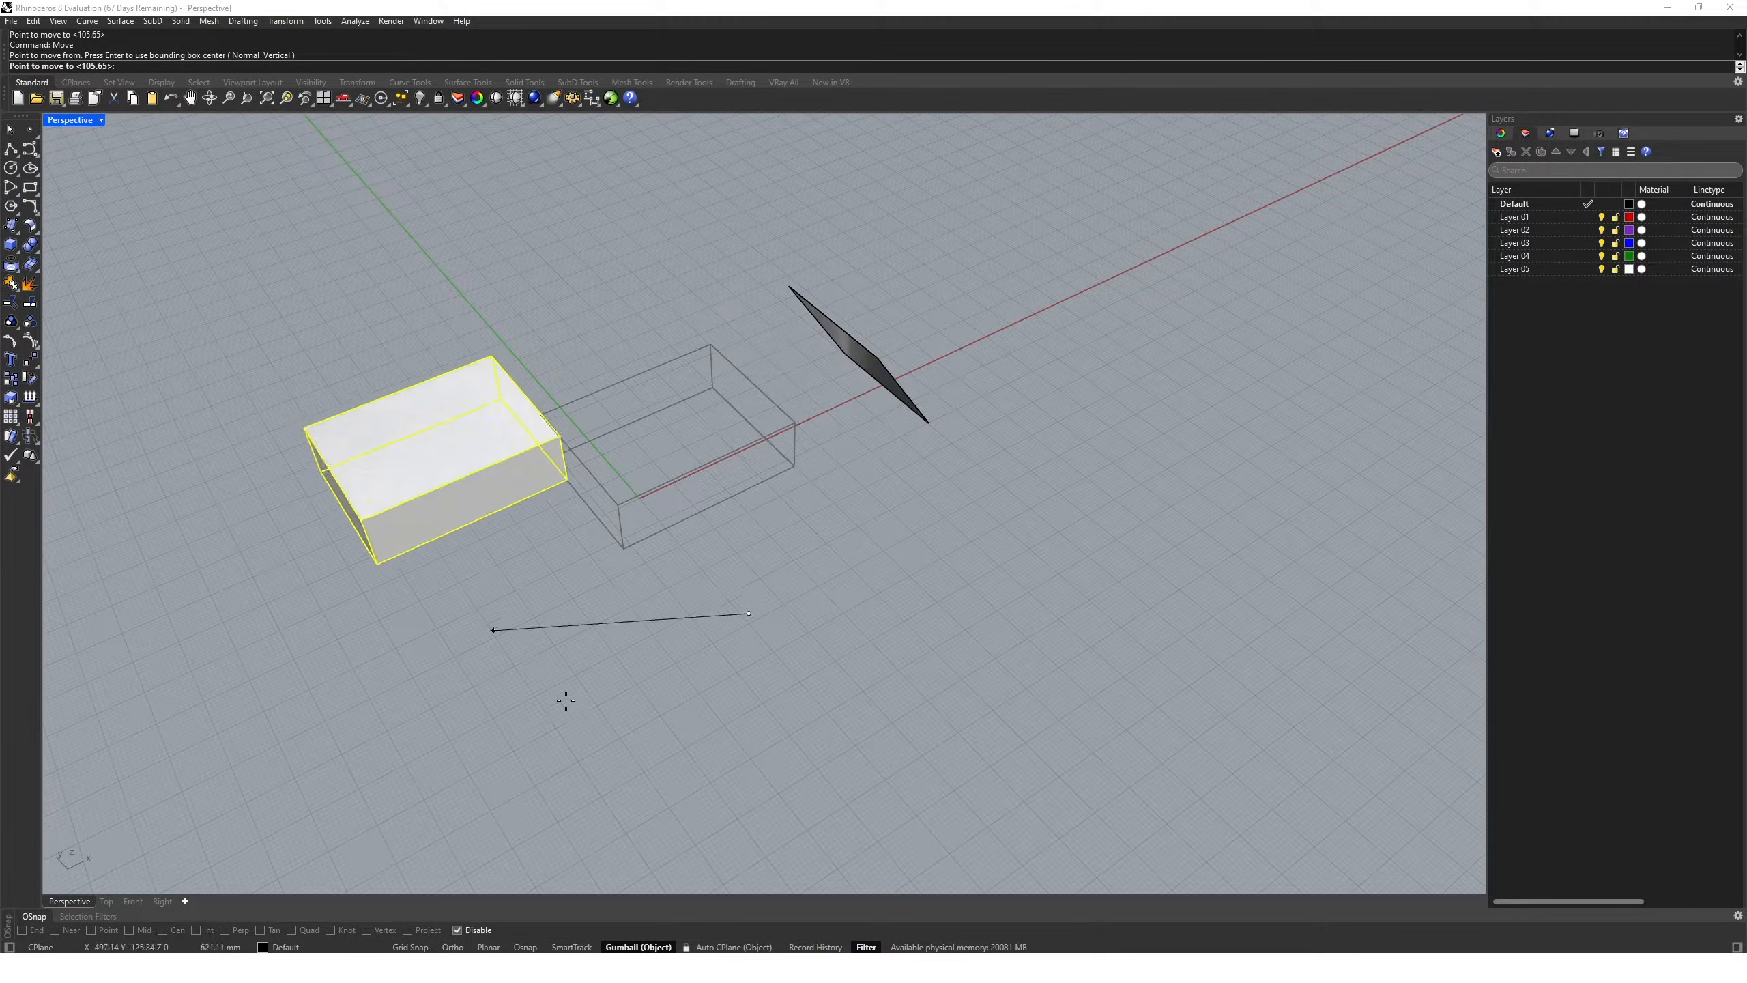
pyautogui.press('shift')
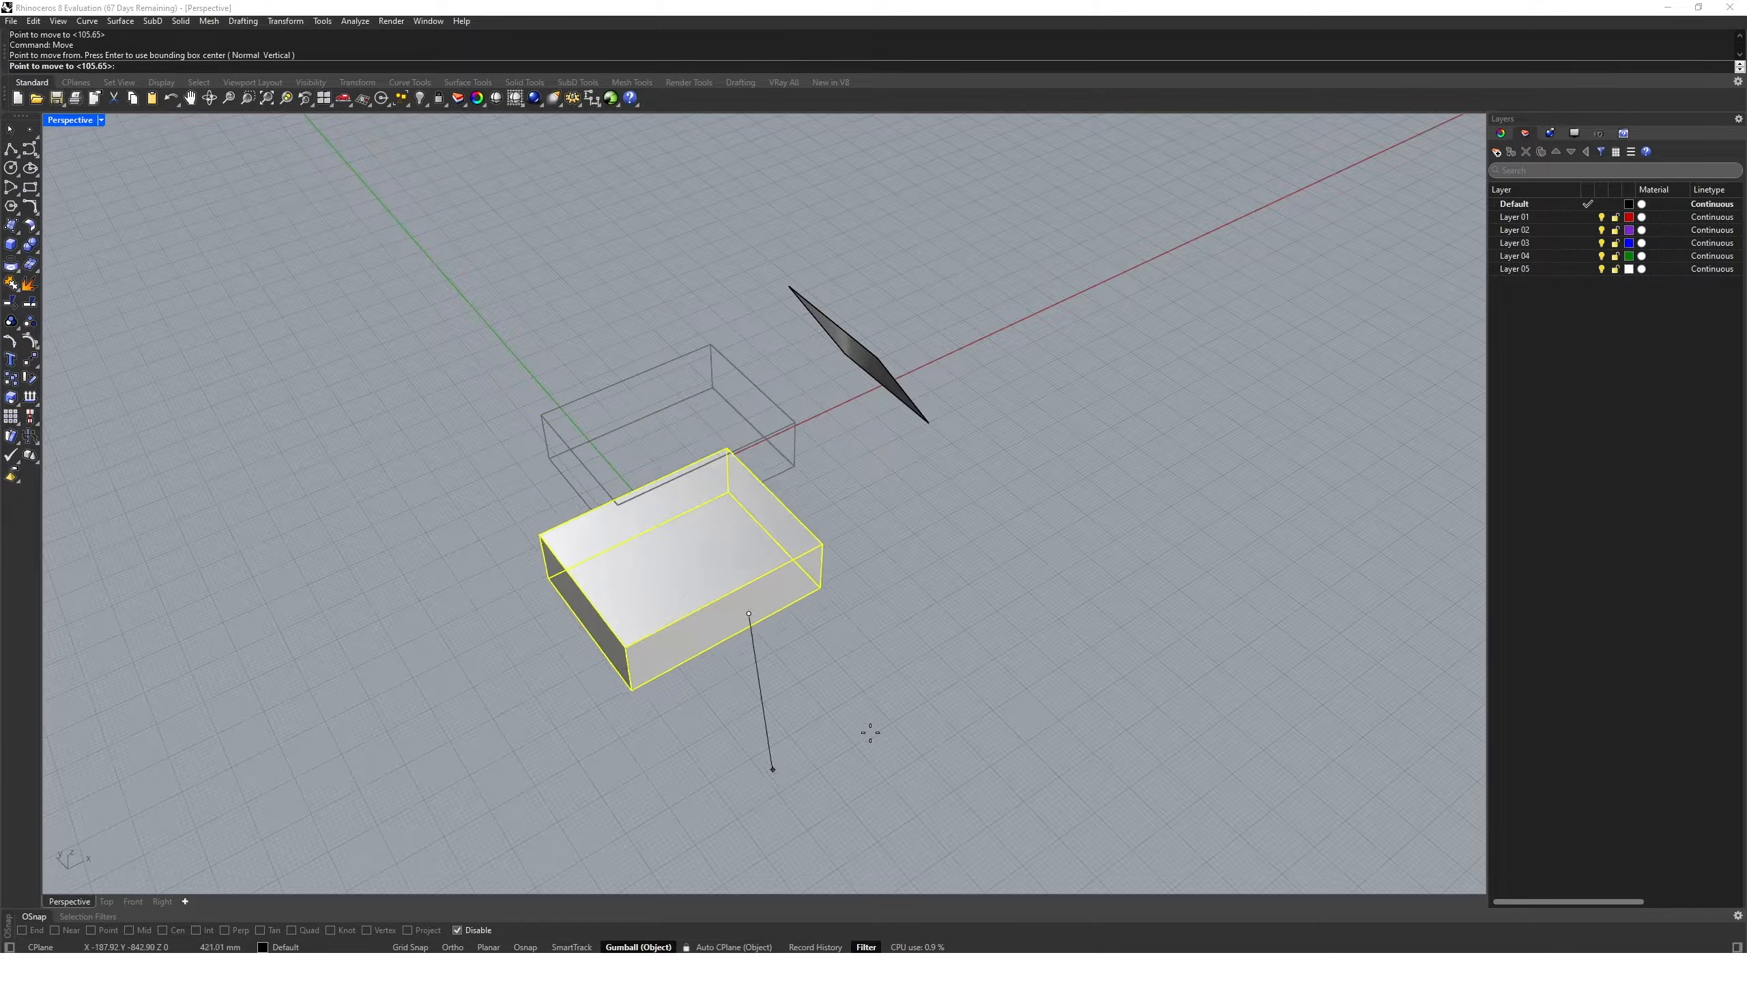
pyautogui.press('Escape')
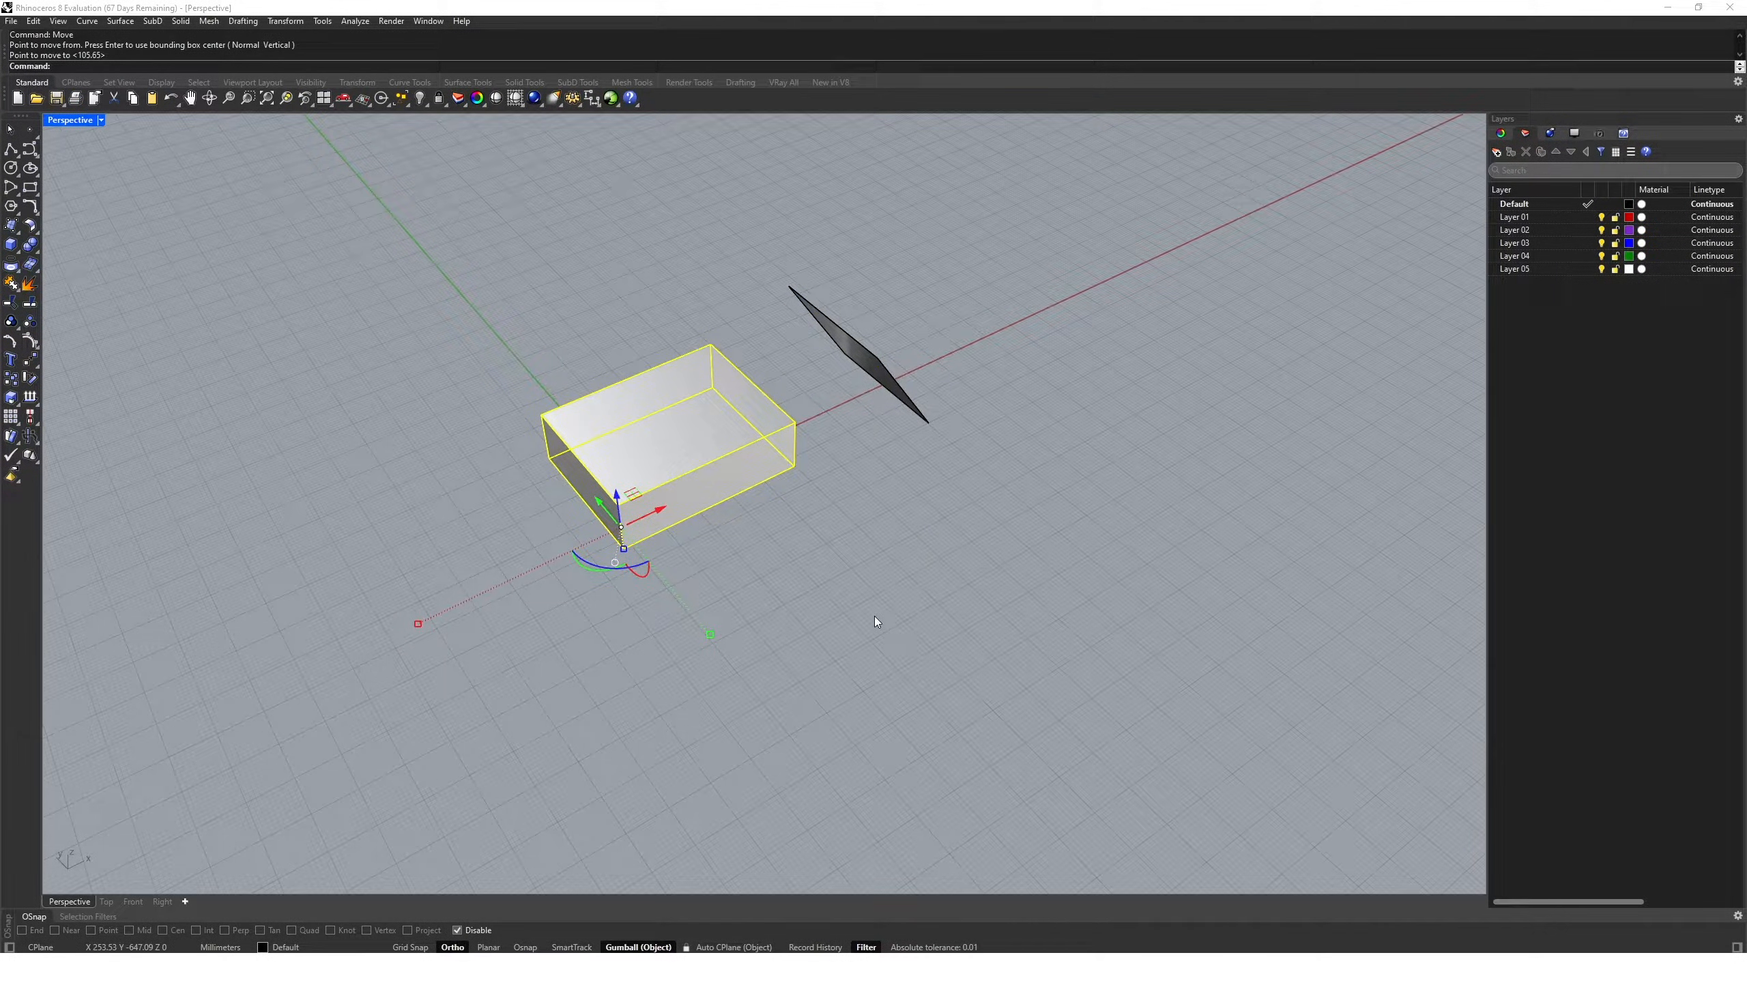
# - Set the Ortho angle to 45 degrees and try moving the box along the diagonal directions
pyautogui.rightClick(459, 948)
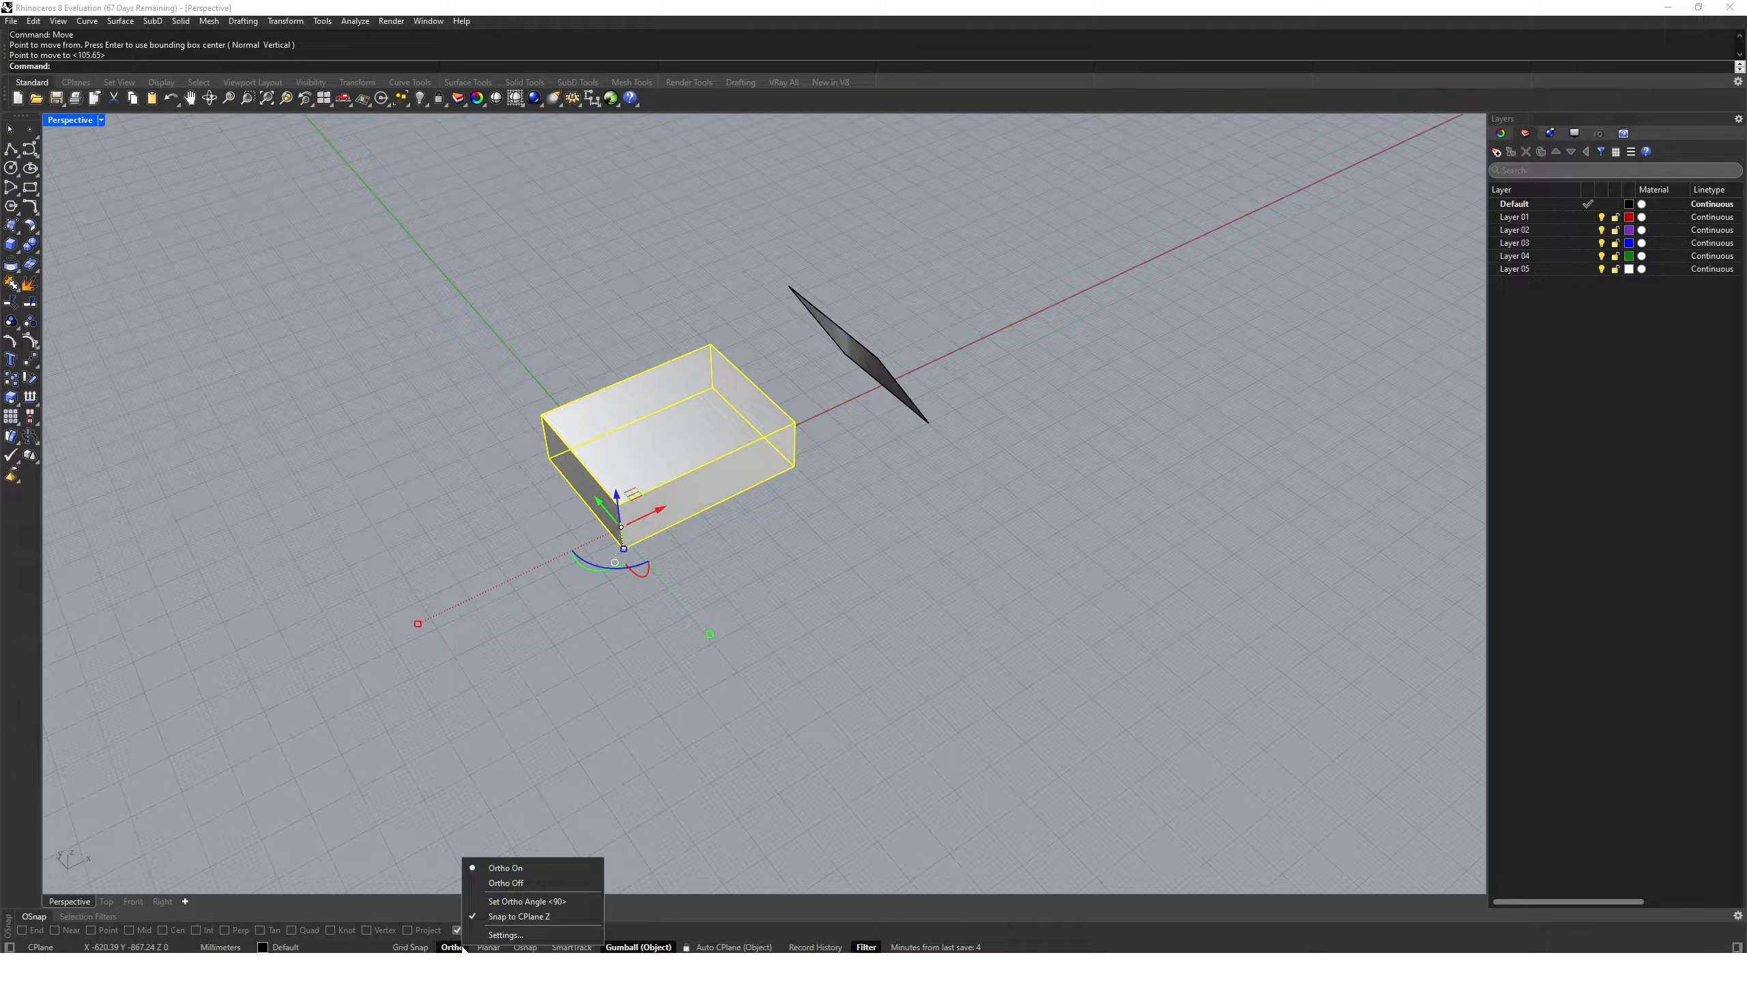
pyautogui.click(538, 900)
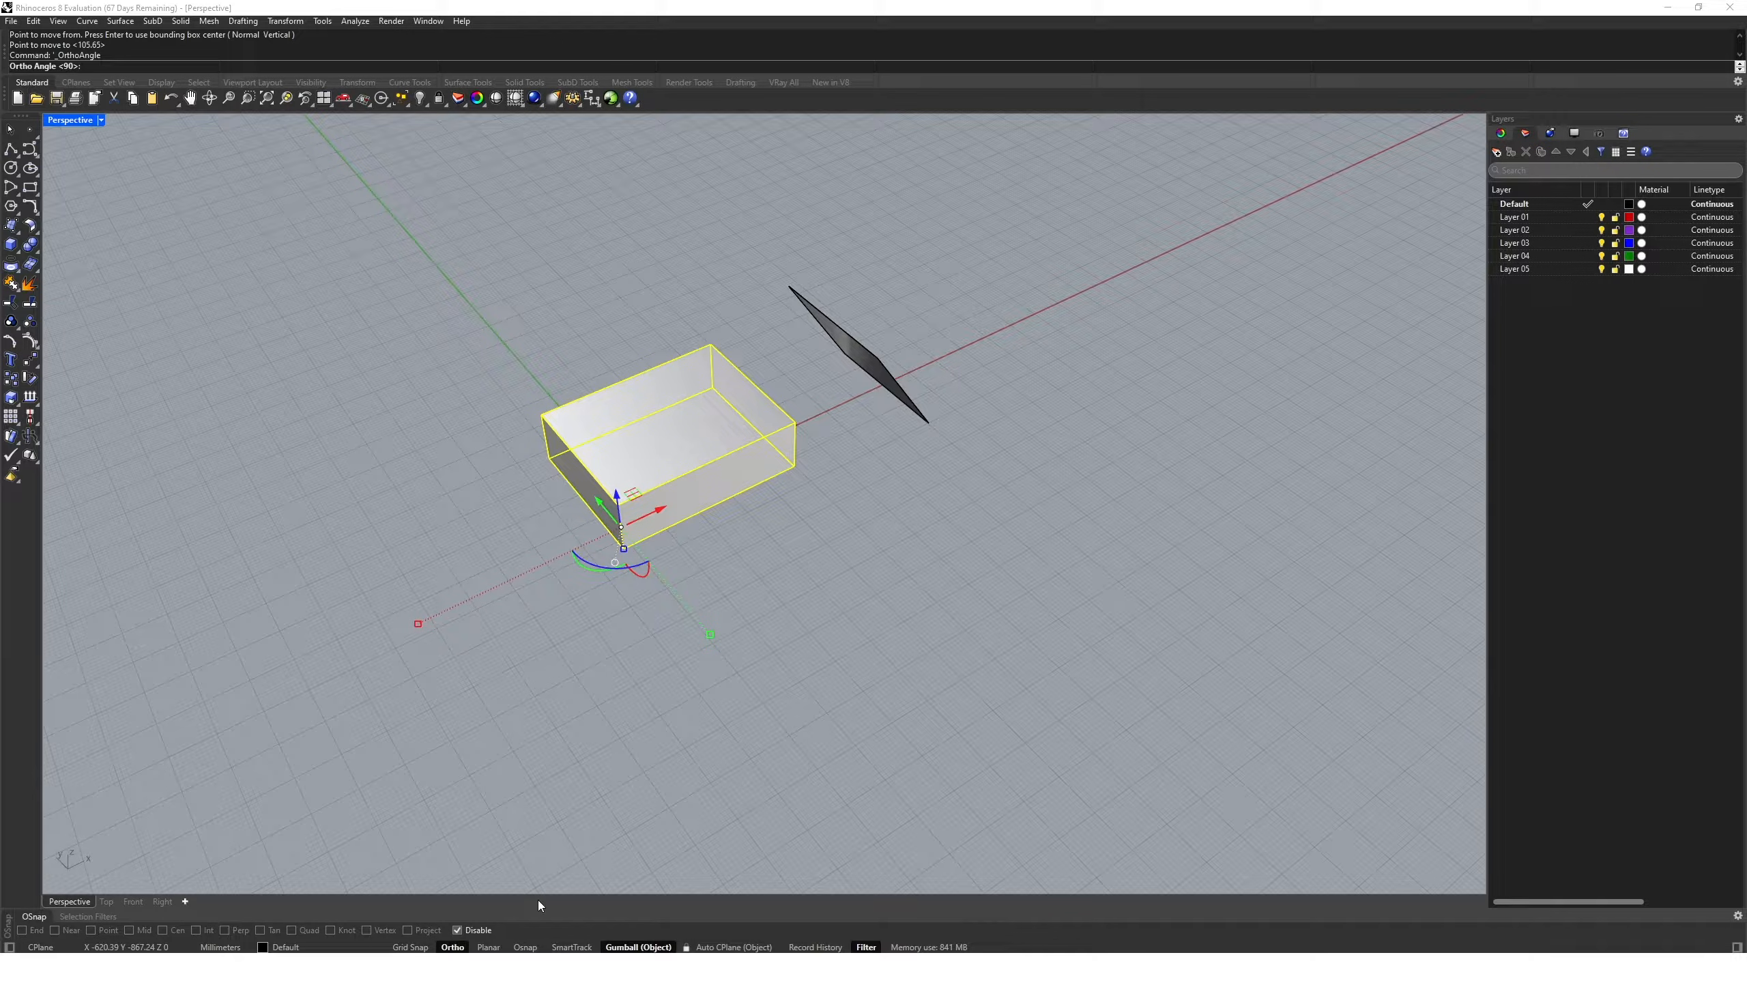
pyautogui.write('45')
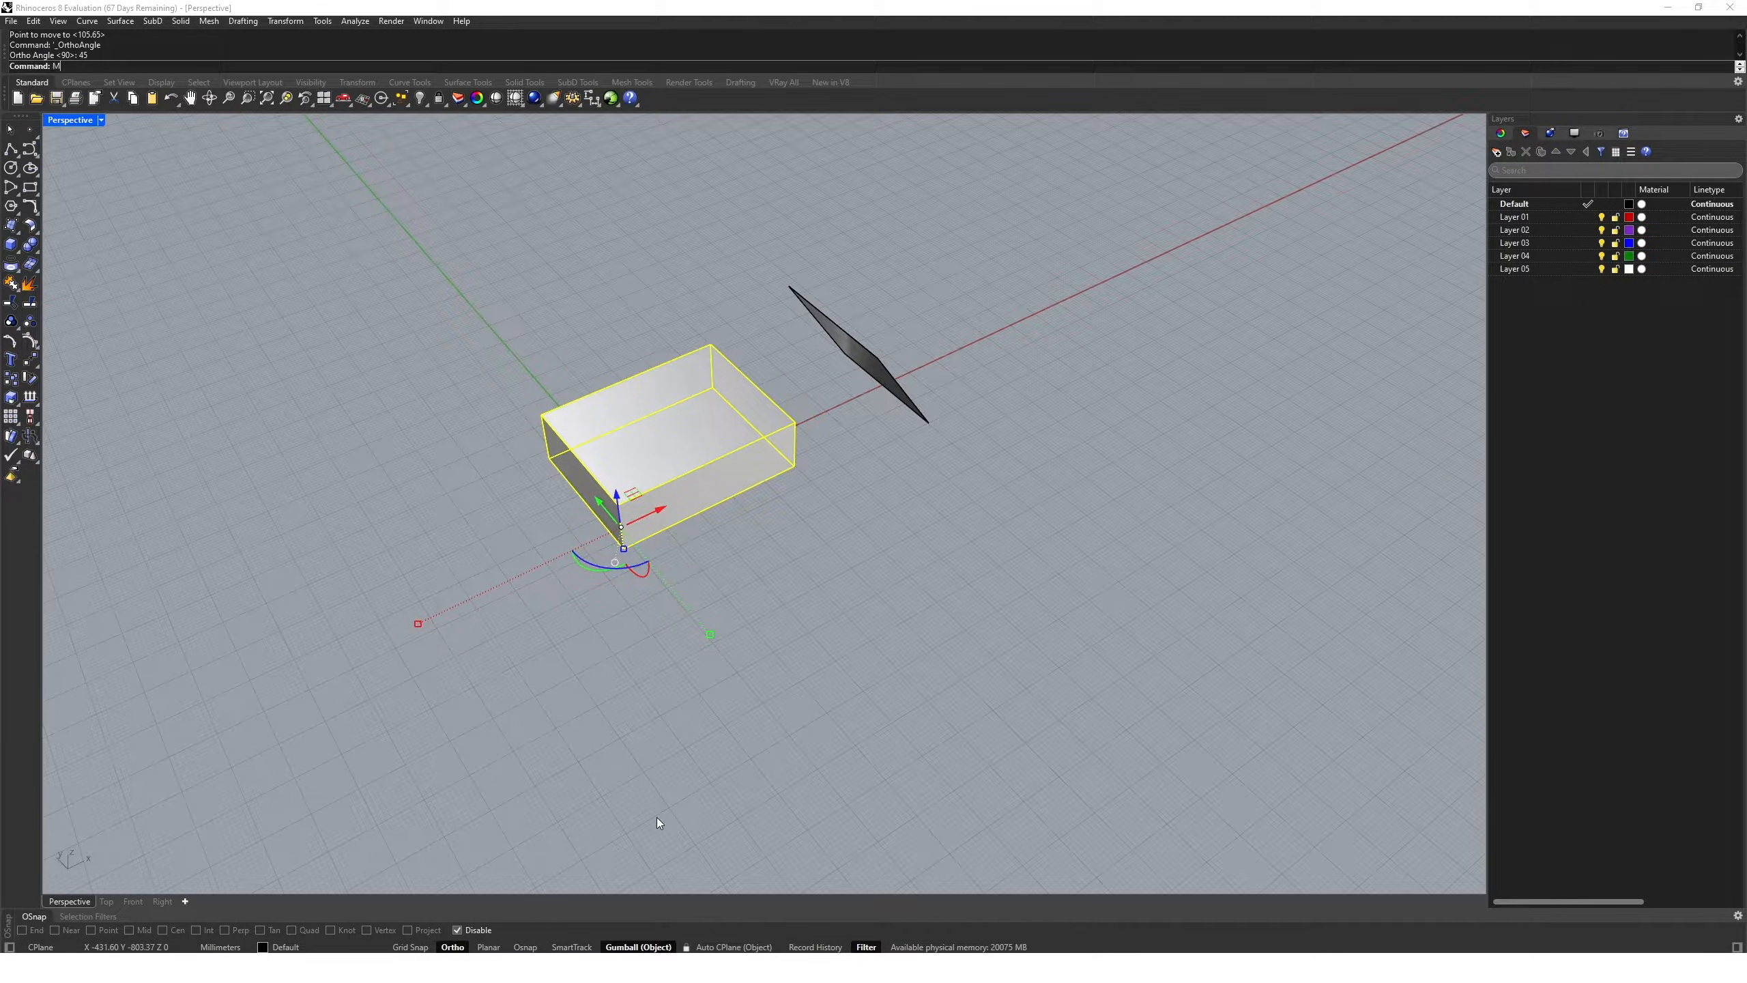
pyautogui.press('Return')
pyautogui.click(710, 688)
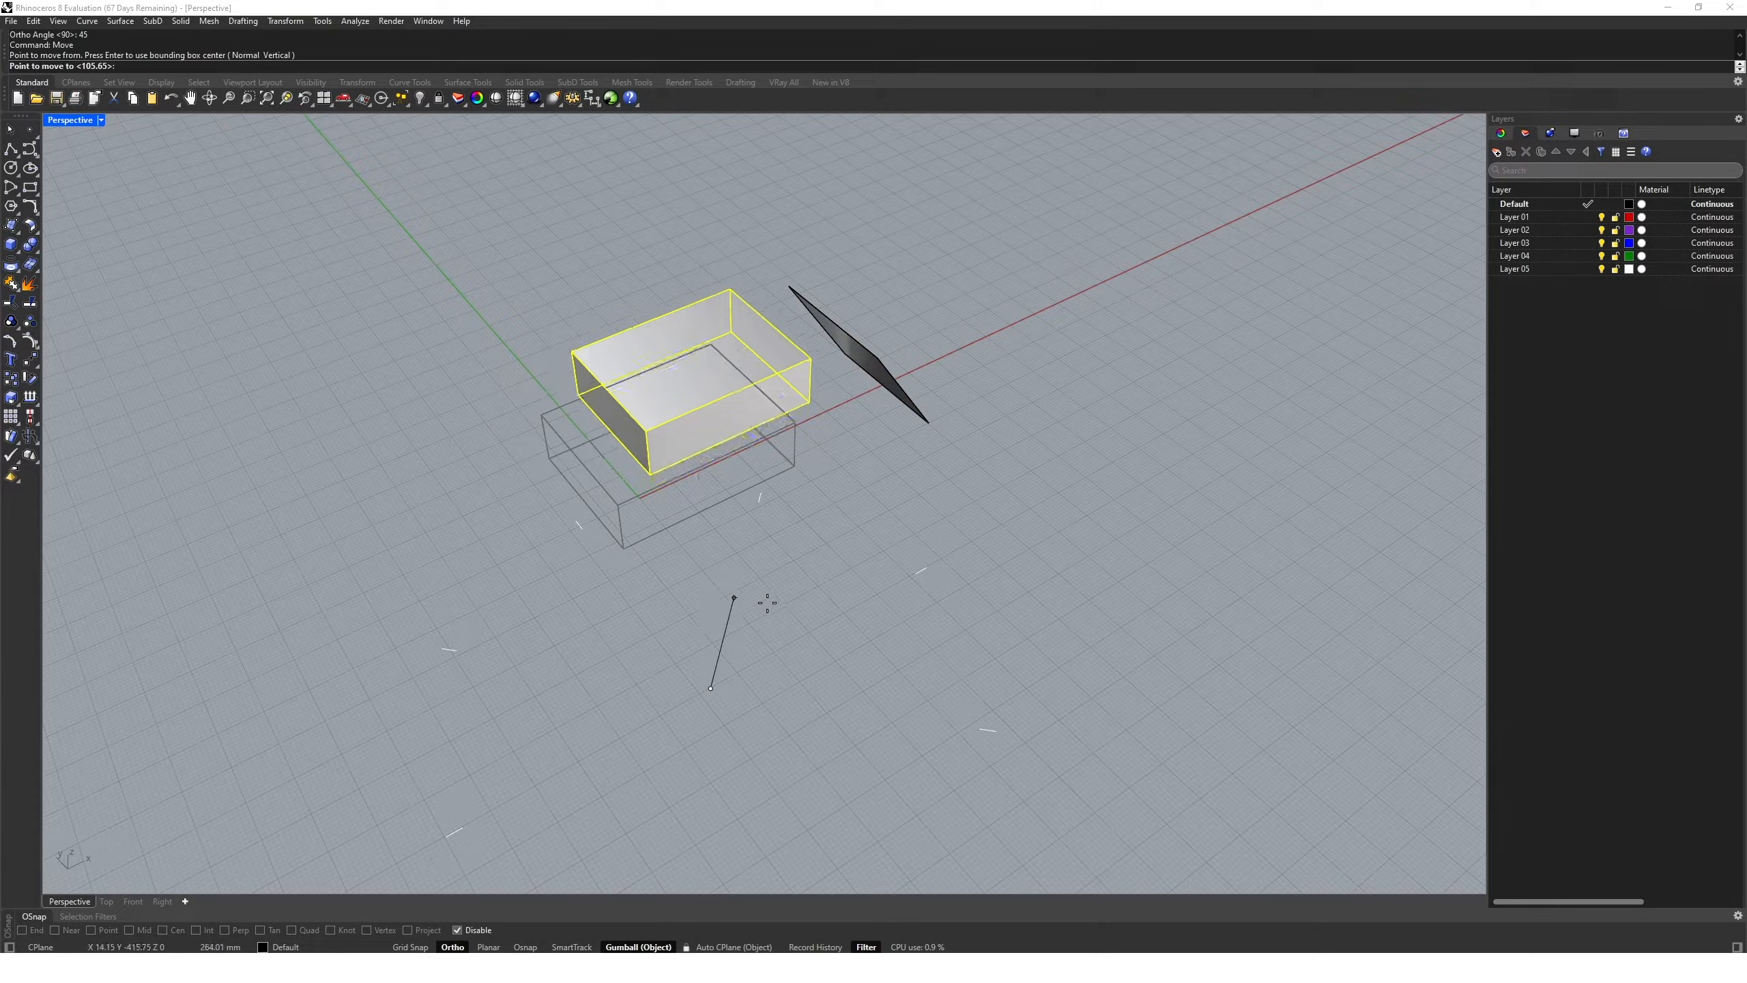
pyautogui.press('Escape')
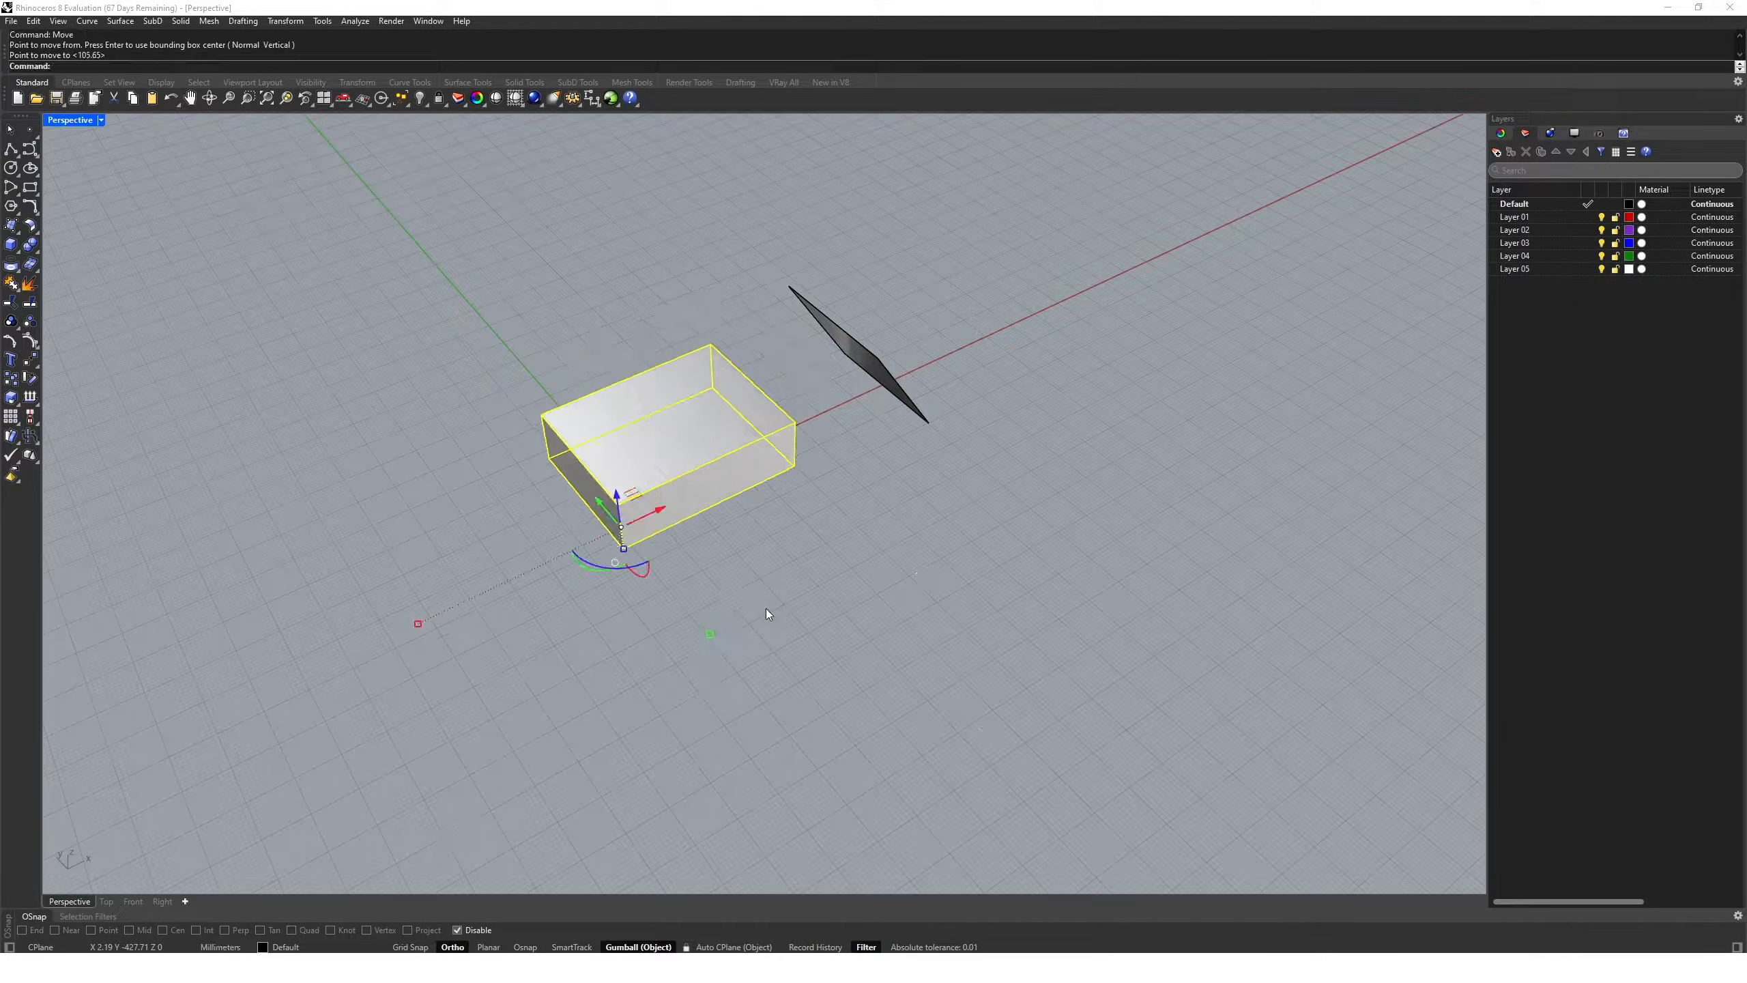
# - Set the Ortho angle to 90 degrees and deselect the box
pyautogui.rightClick(454, 947)
pyautogui.click(533, 906)
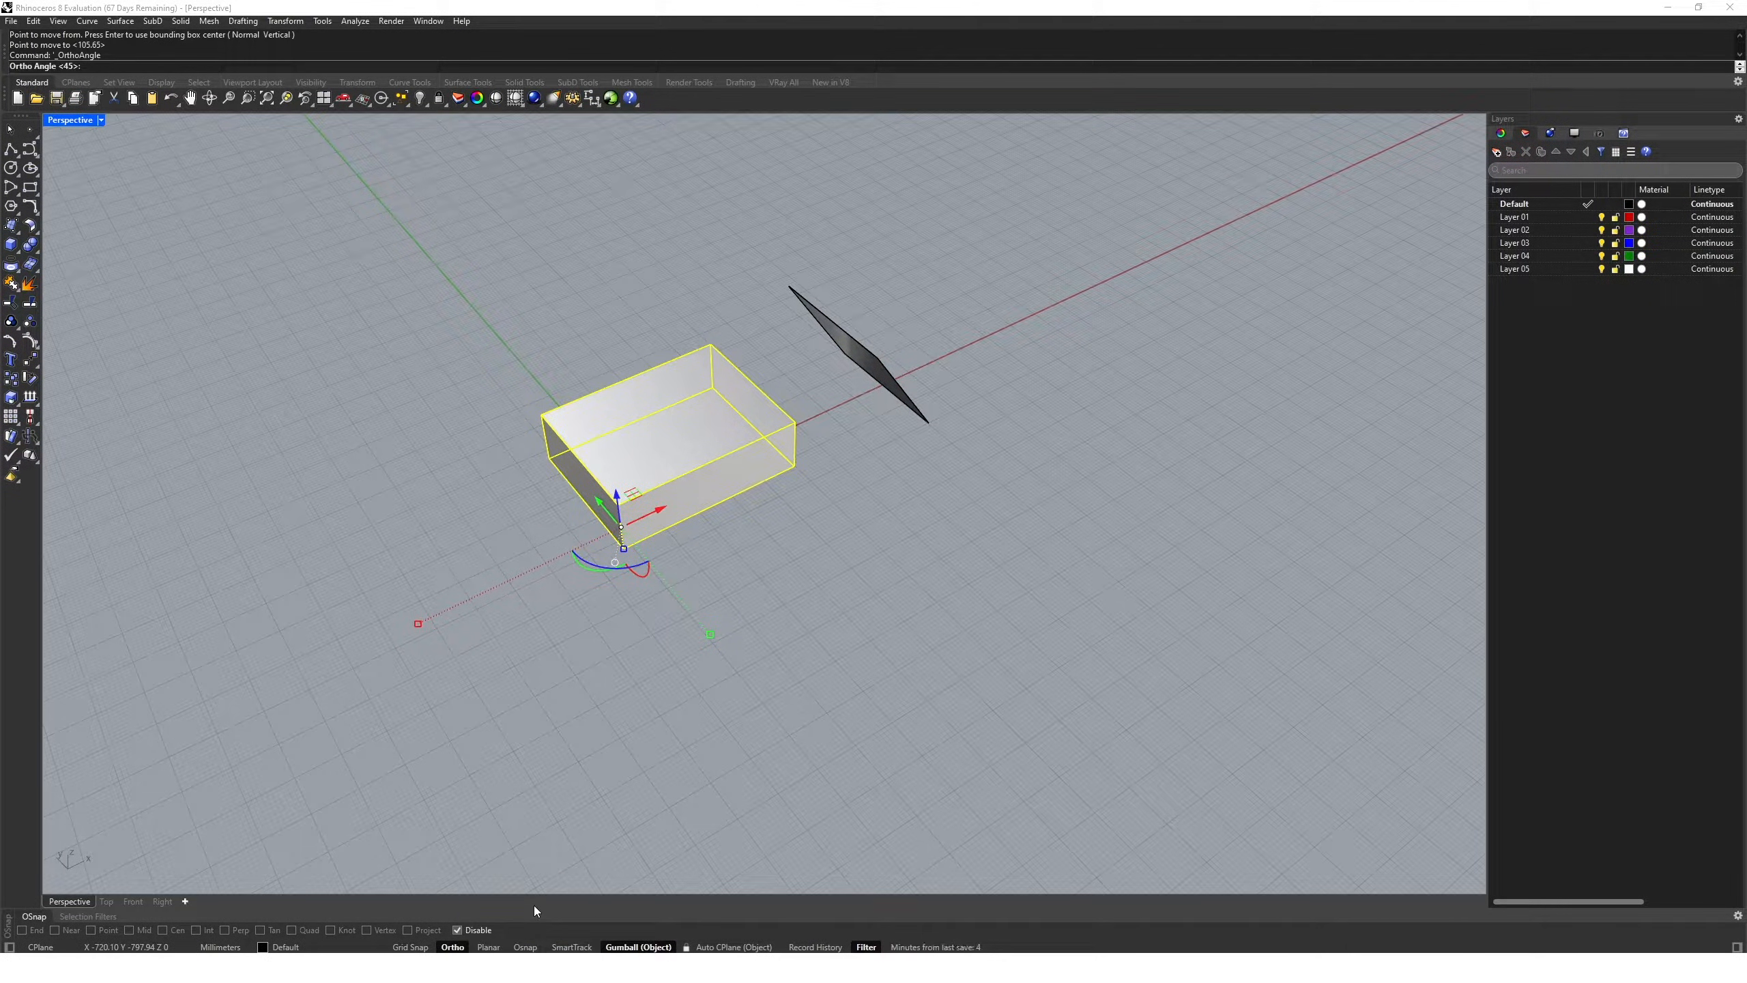
pyautogui.write('90')
pyautogui.press('Return')
pyautogui.press('Escape')
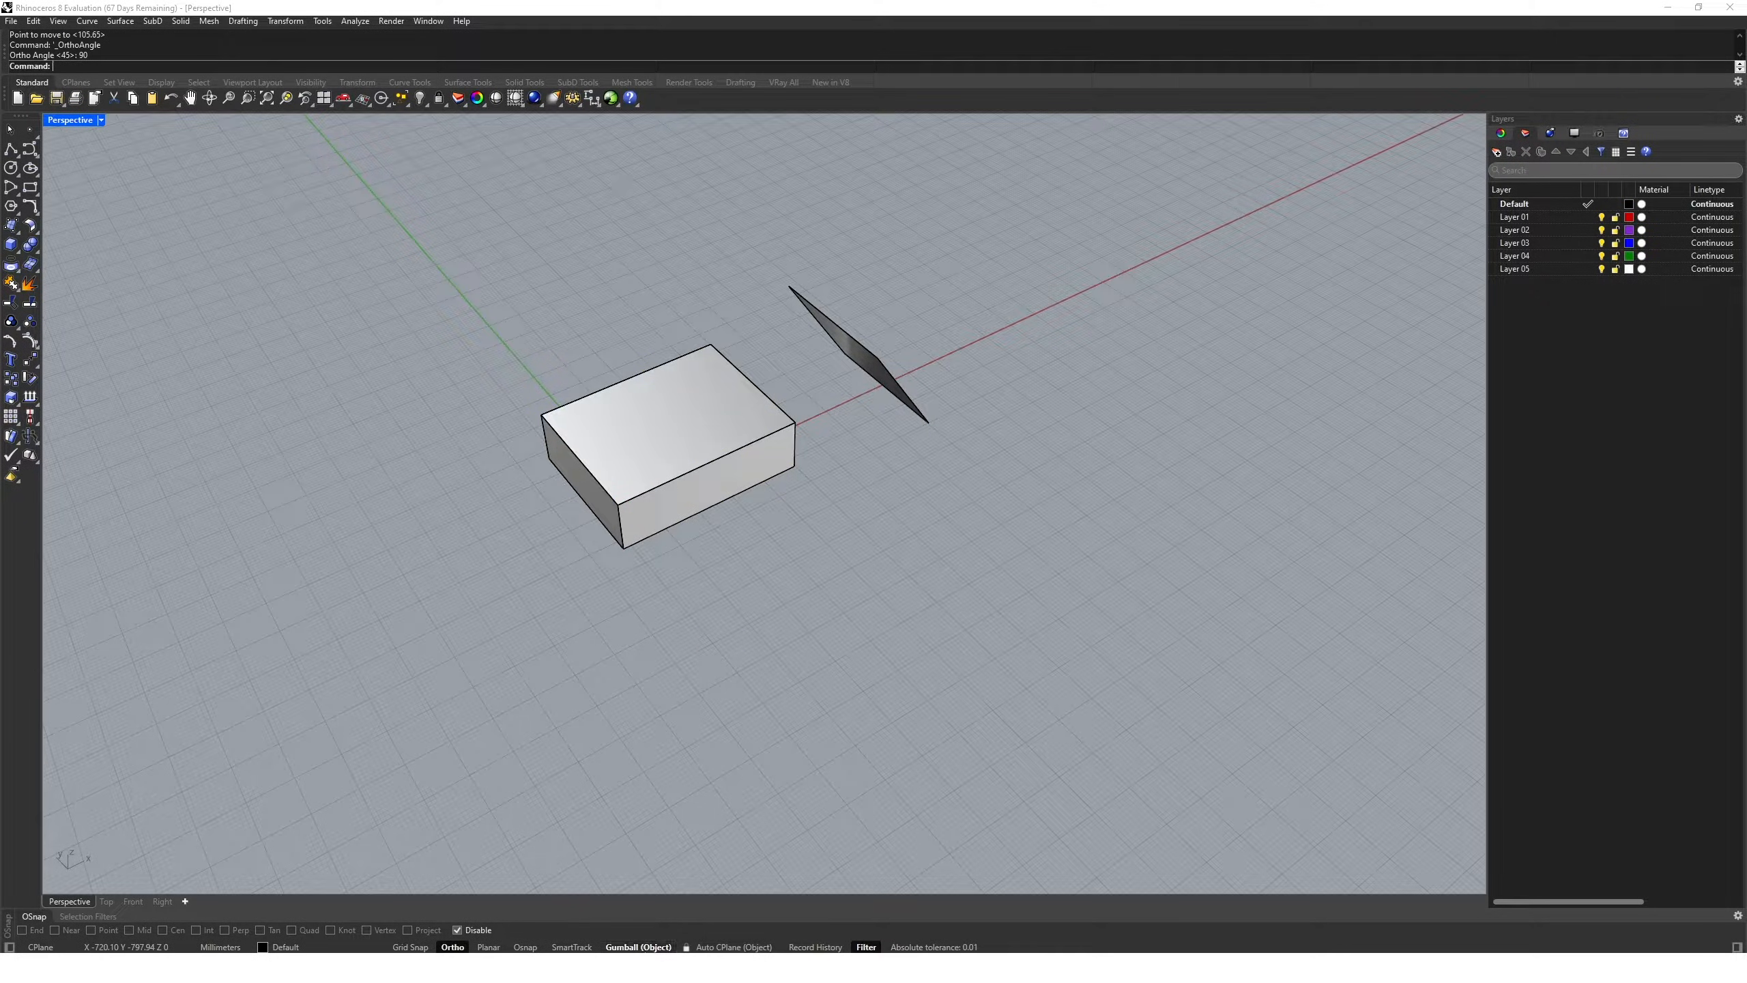
# - Align the gumball to the CPlane, re-enable object snaps and turn on the End snap
pyautogui.rightClick(638, 947)
pyautogui.click(734, 796)
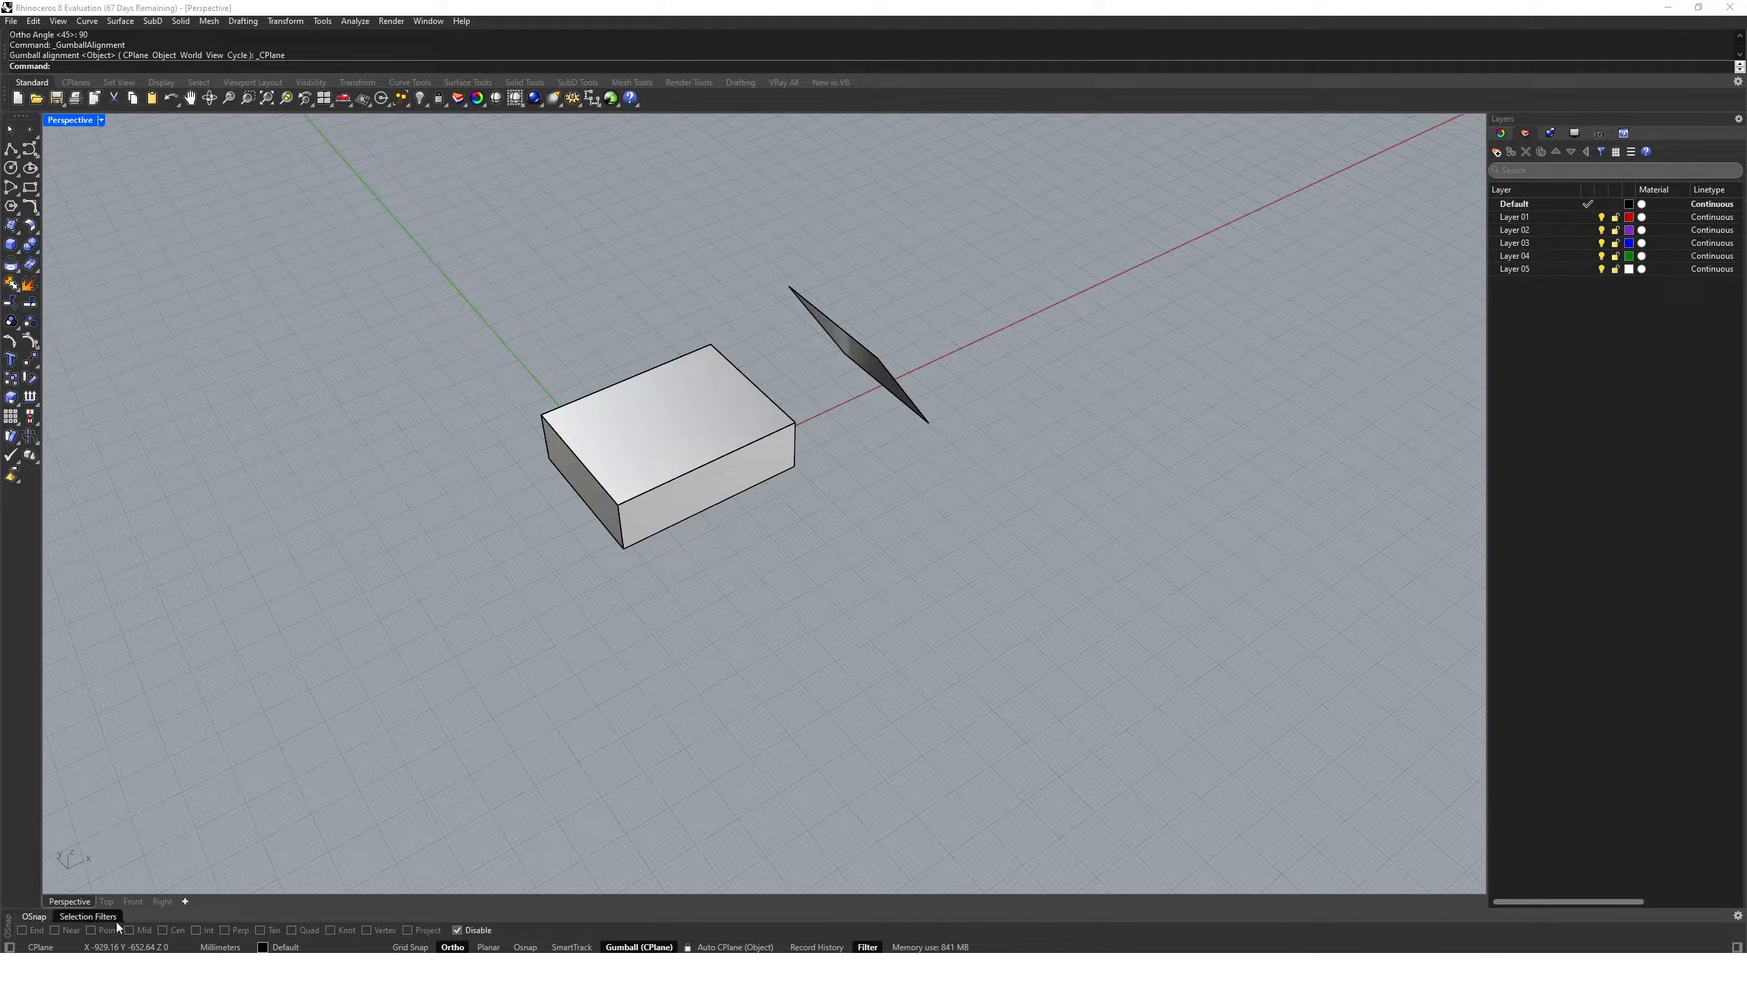
pyautogui.click(457, 930)
pyautogui.click(21, 930)
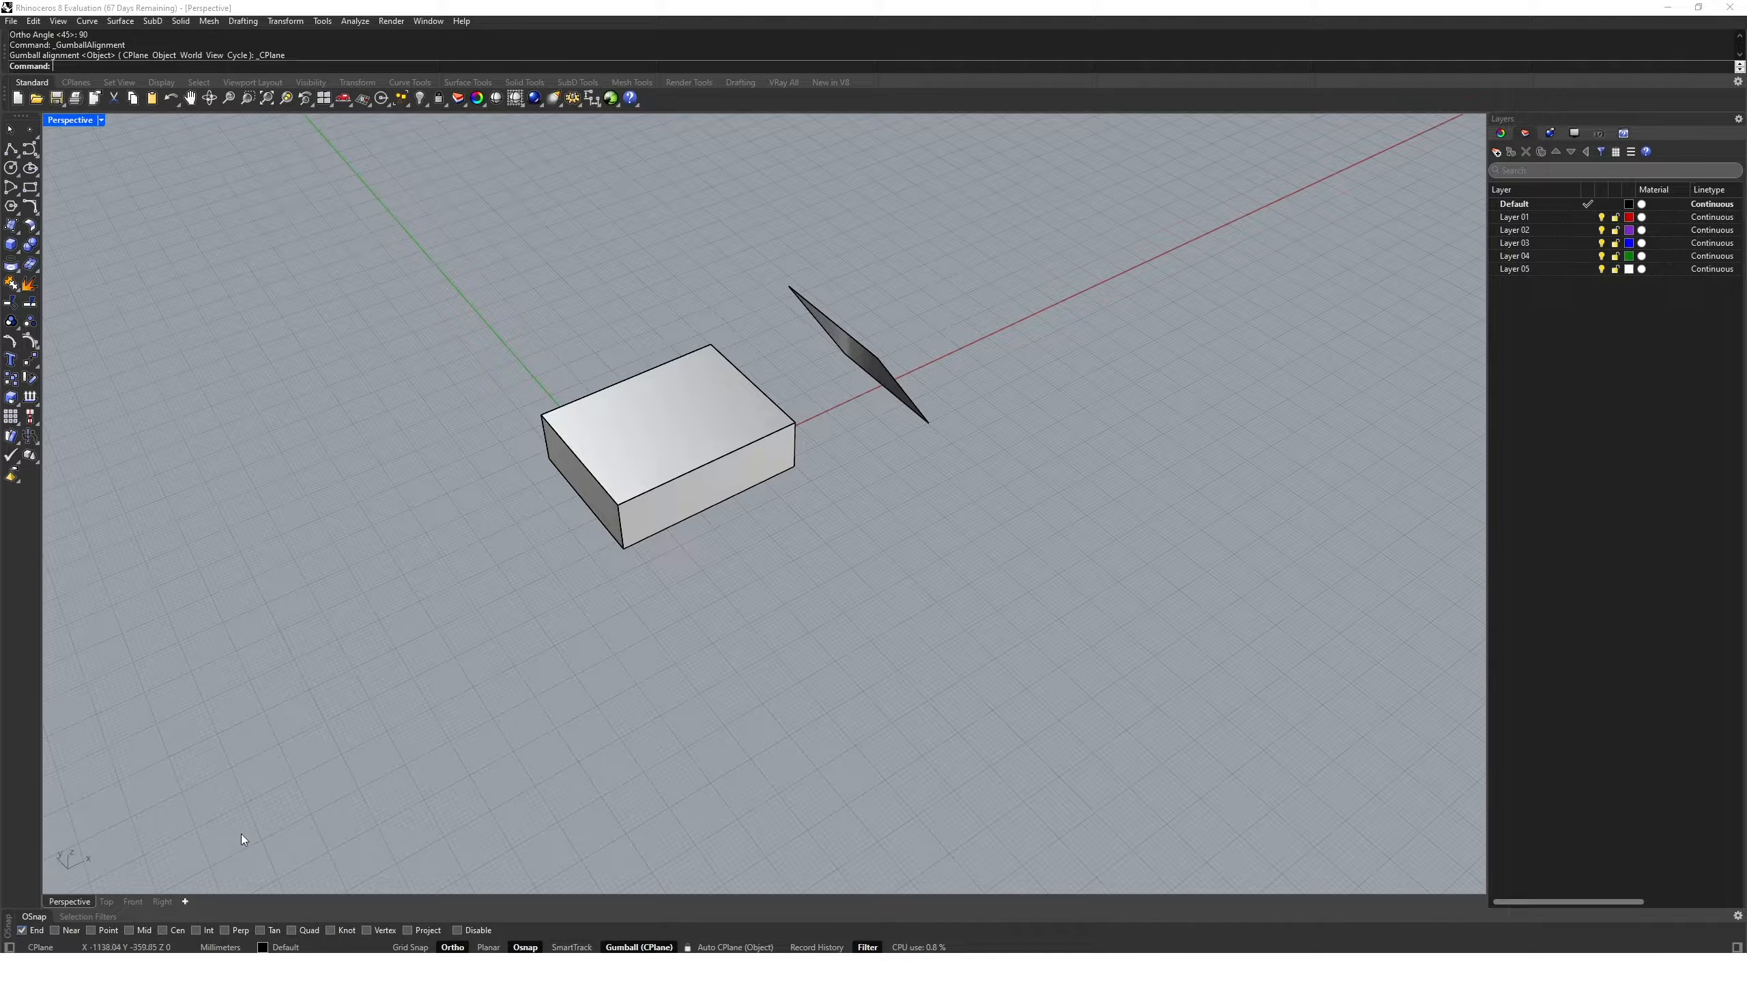
# - Move the box from its front bottom corner to its neighbouring bottom corner in the X direction, using the End snap
pyautogui.click(625, 487)
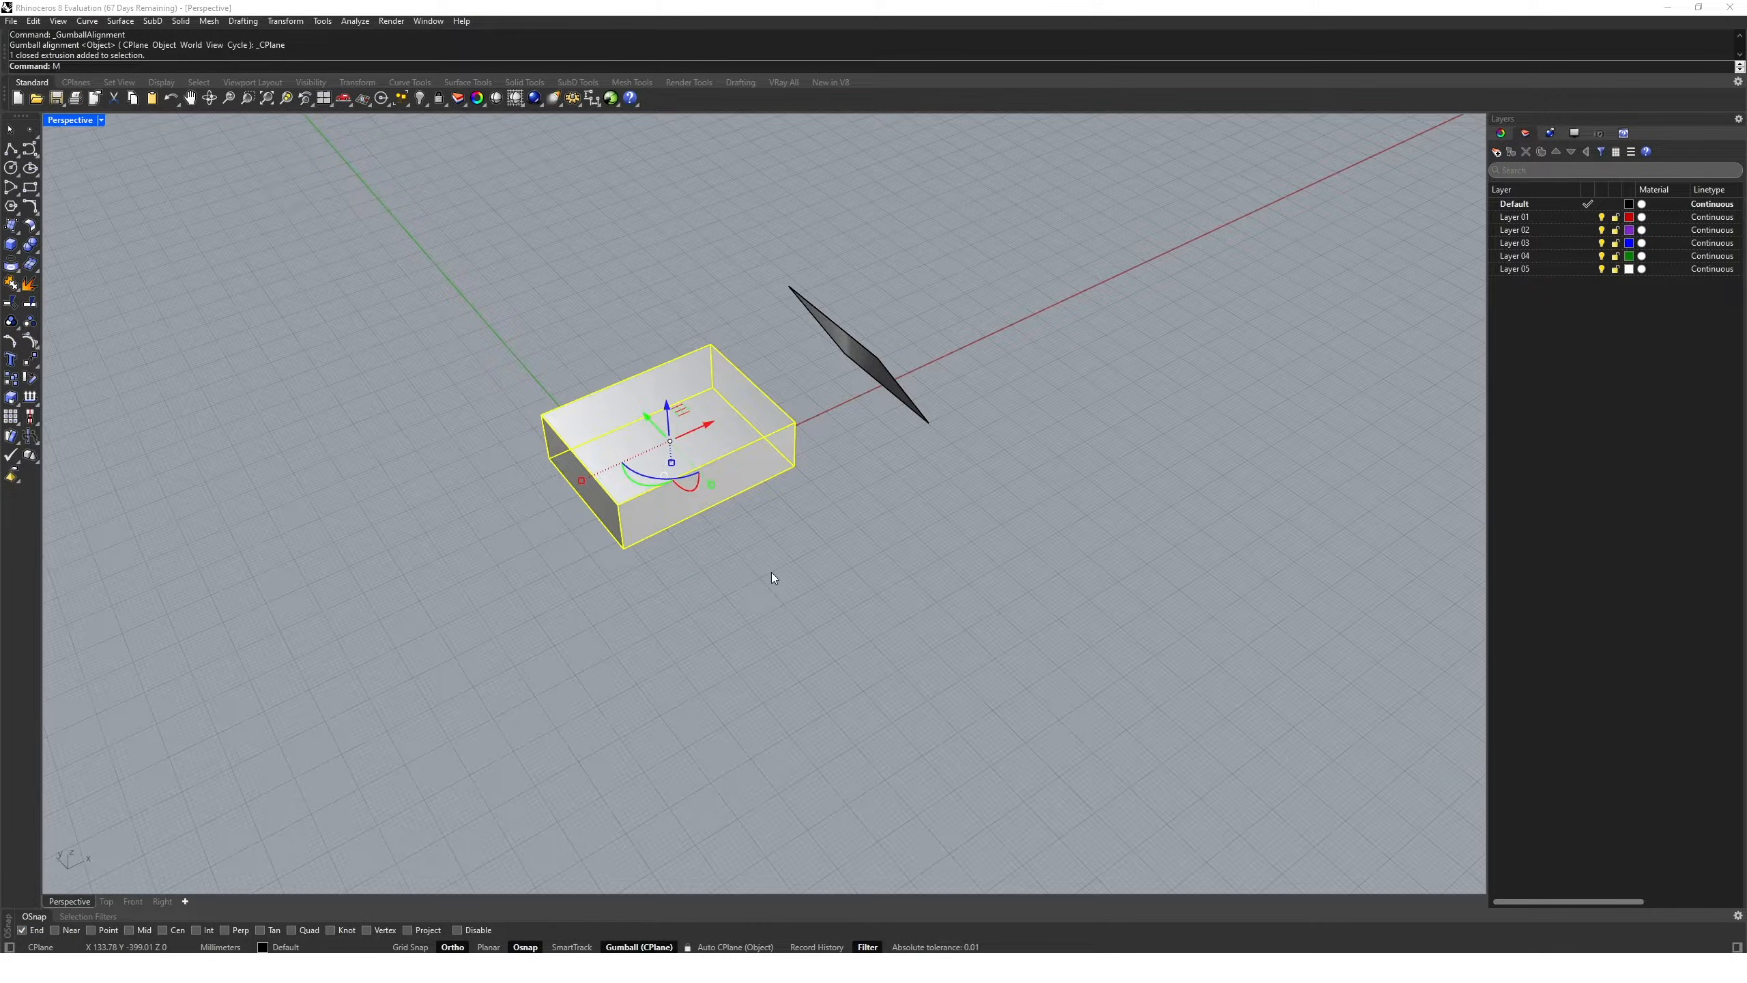
pyautogui.write('move')
pyautogui.press('Return')
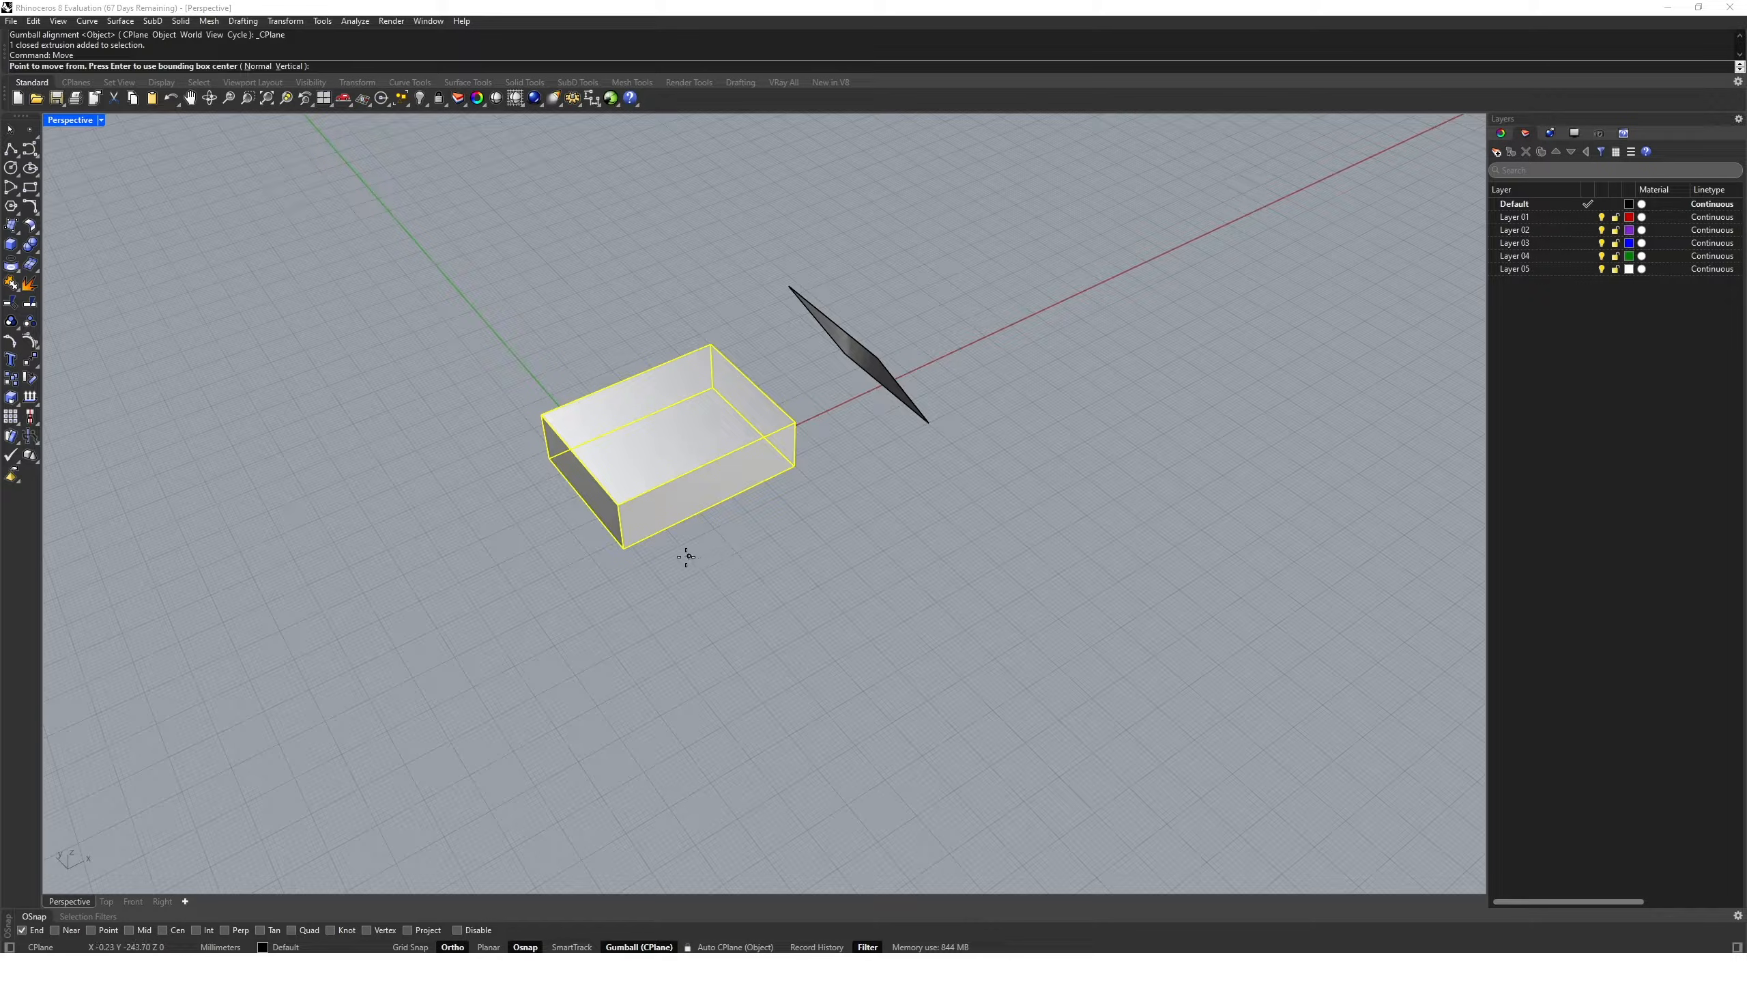
pyautogui.click(624, 549)
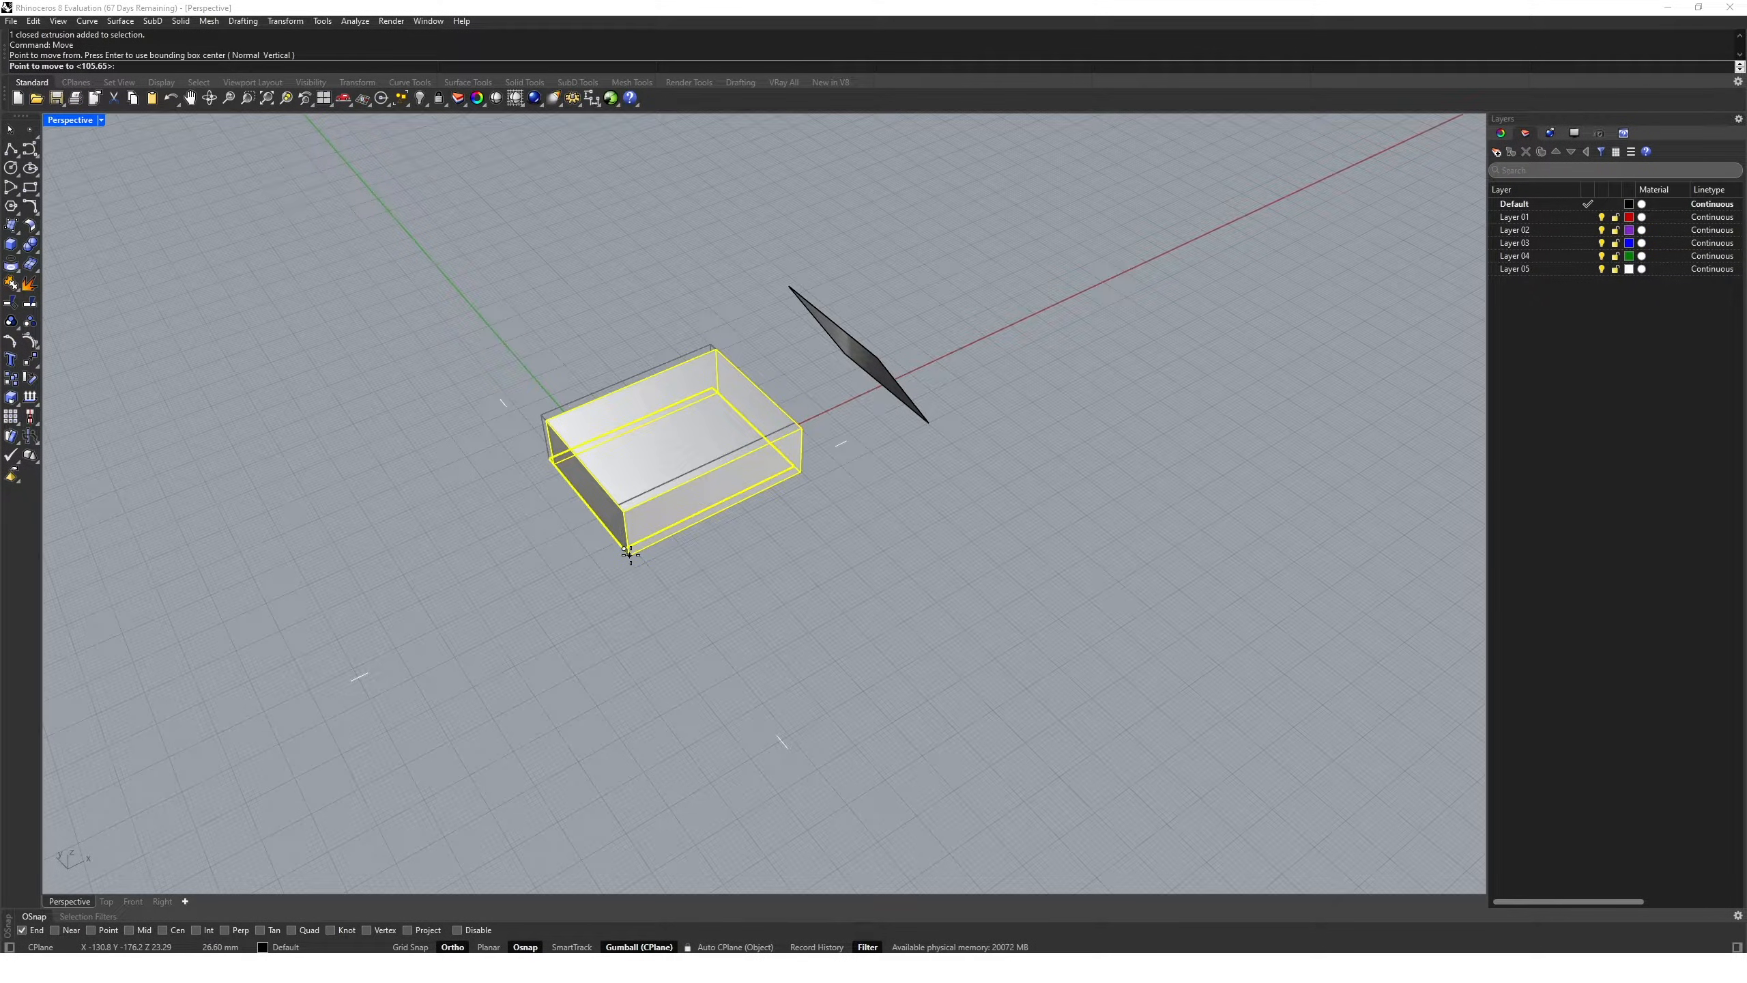
pyautogui.click(801, 469)
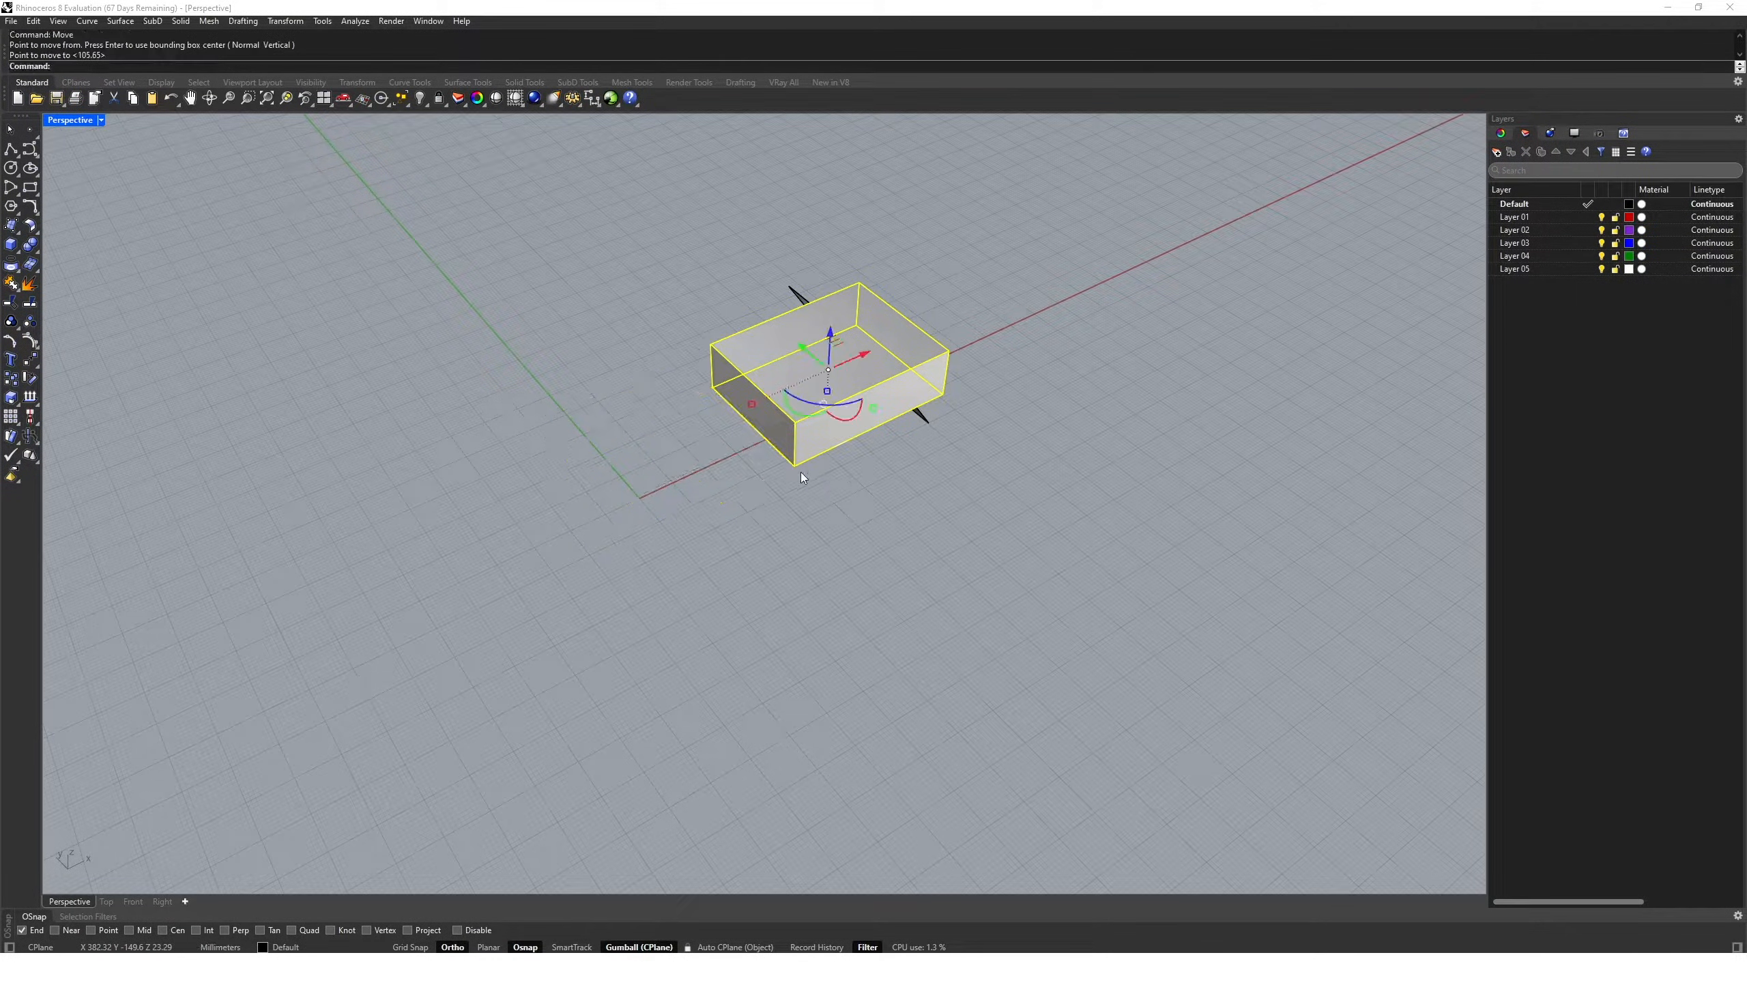
# - Delete the tilted planar surface behind the box
pyautogui.keyDown('shift'); pyautogui.moveTo(928, 424); pyautogui.dragTo(872, 473, button='right'); pyautogui.keyUp('shift')
pyautogui.click(872, 471)
pyautogui.press('Delete')
# - With the Mid snap on, move the box from its front vertical edge's midpoint to the neighbouring bottom corner in the X direction
pyautogui.write('Move')
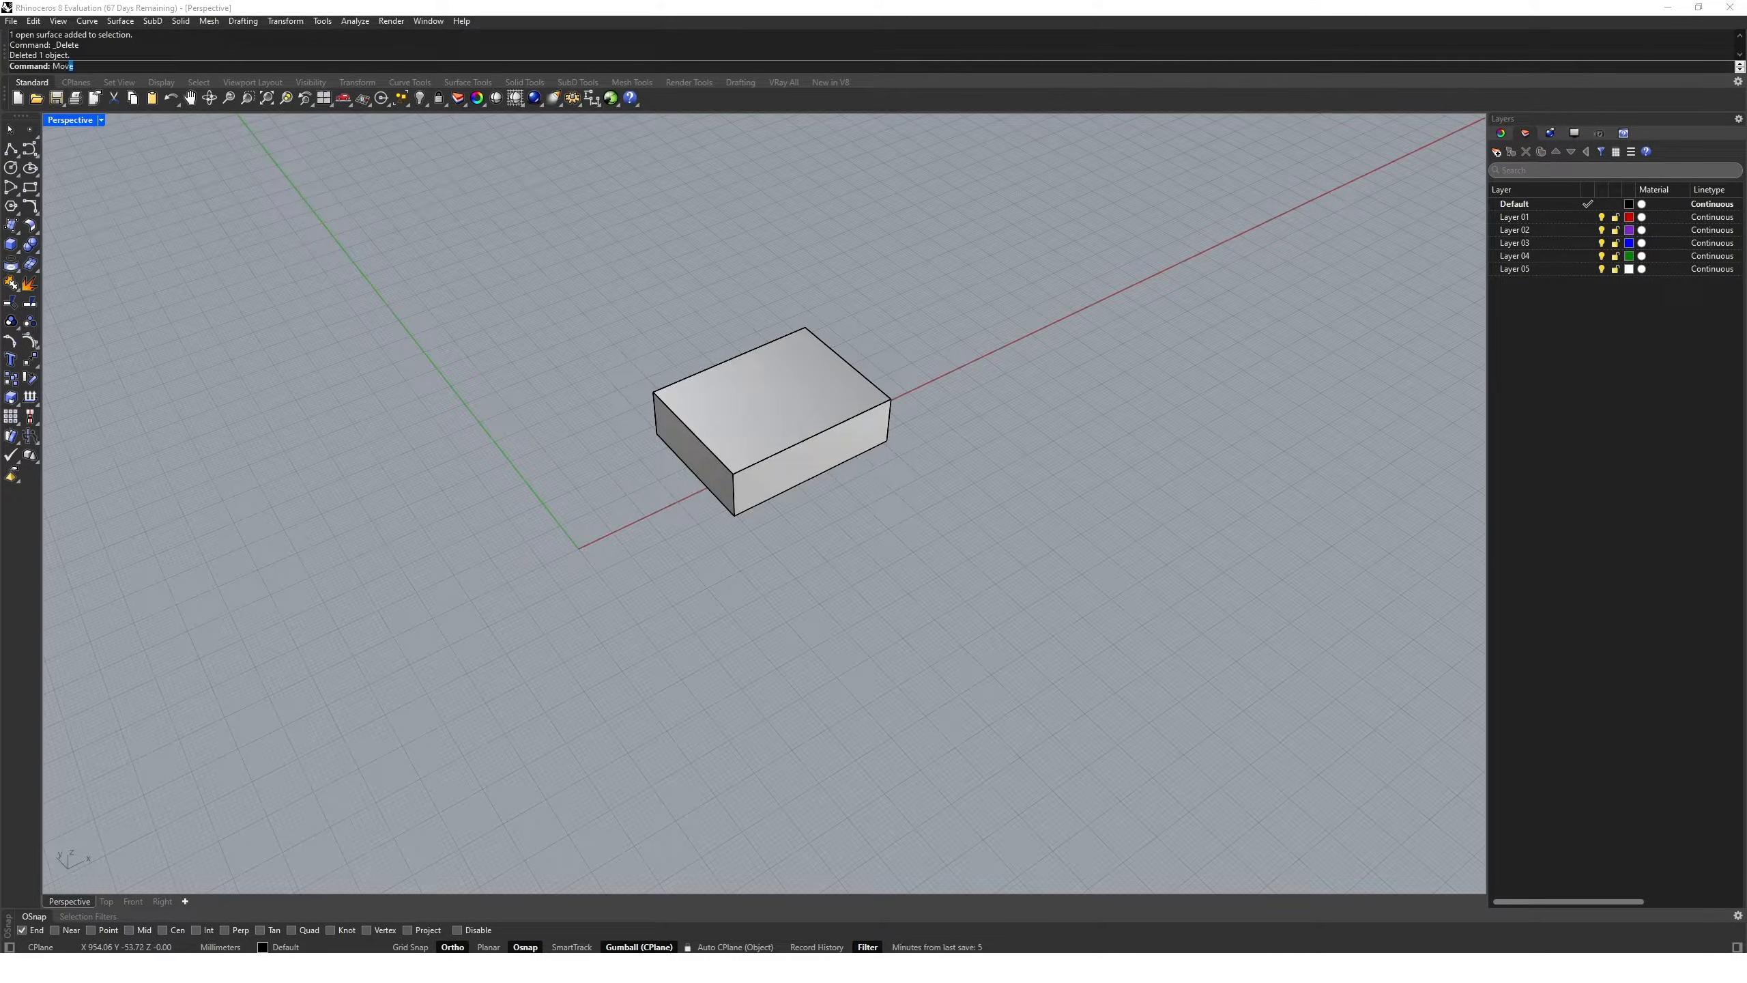
pyautogui.press('Return')
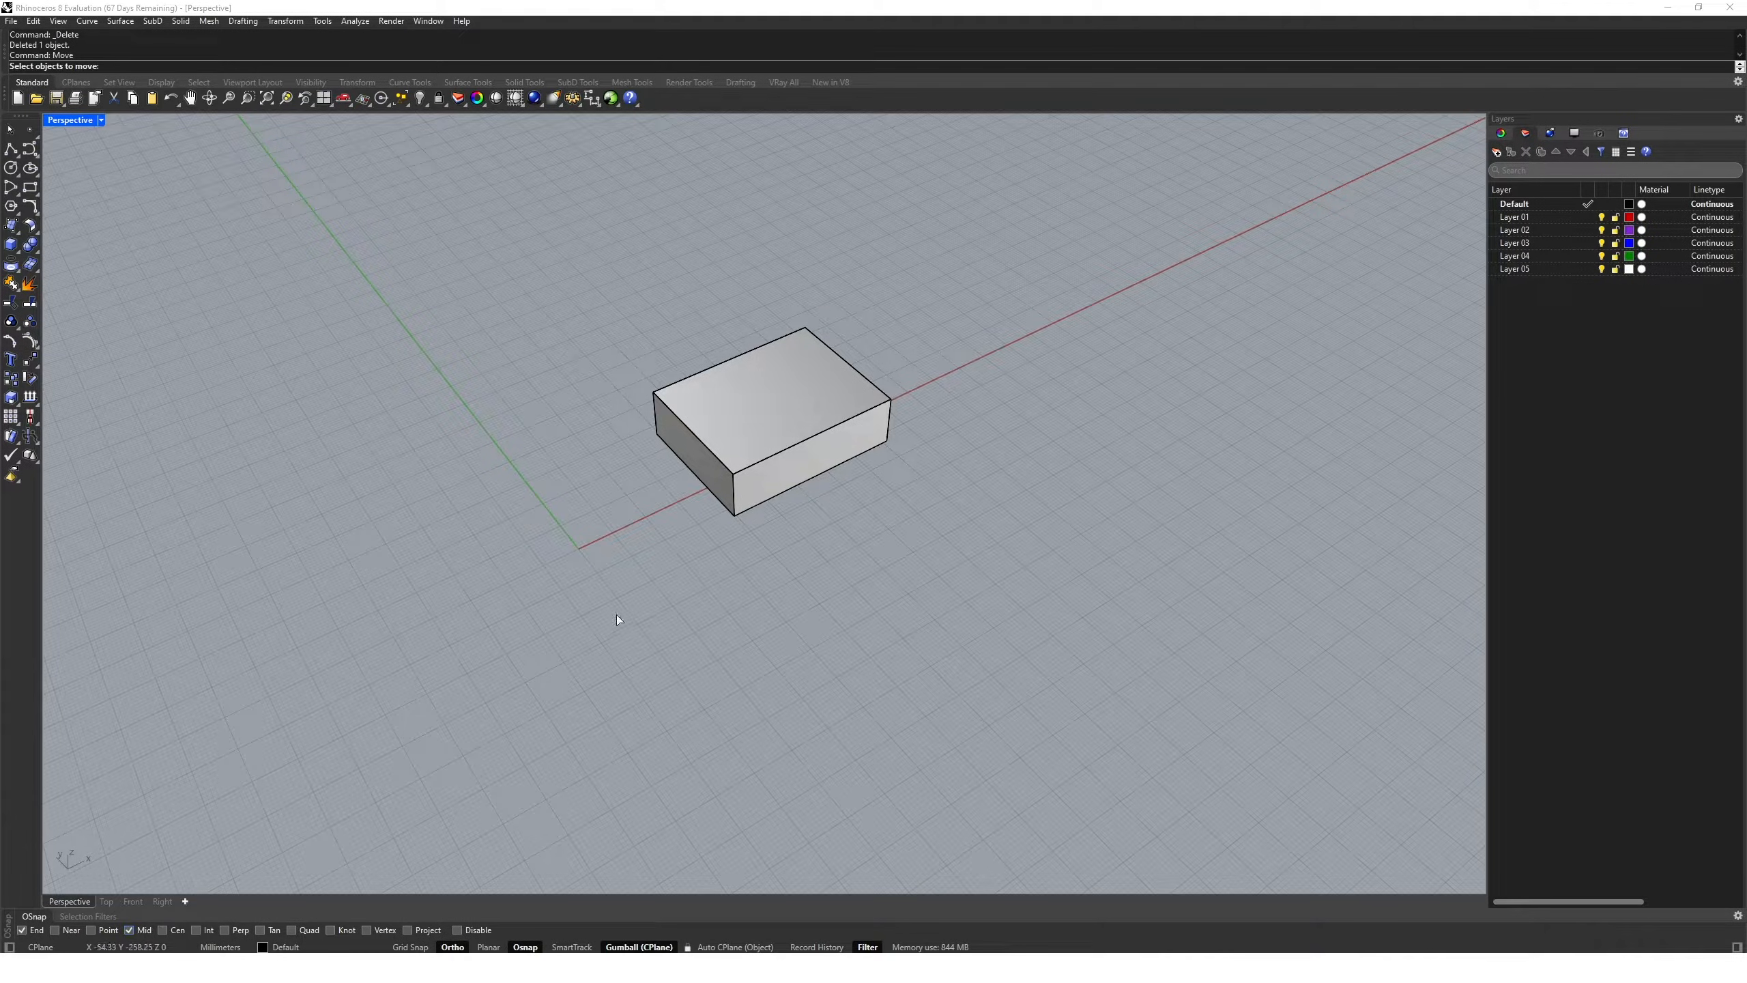
pyautogui.click(724, 496)
pyautogui.press('Return')
pyautogui.click(733, 495)
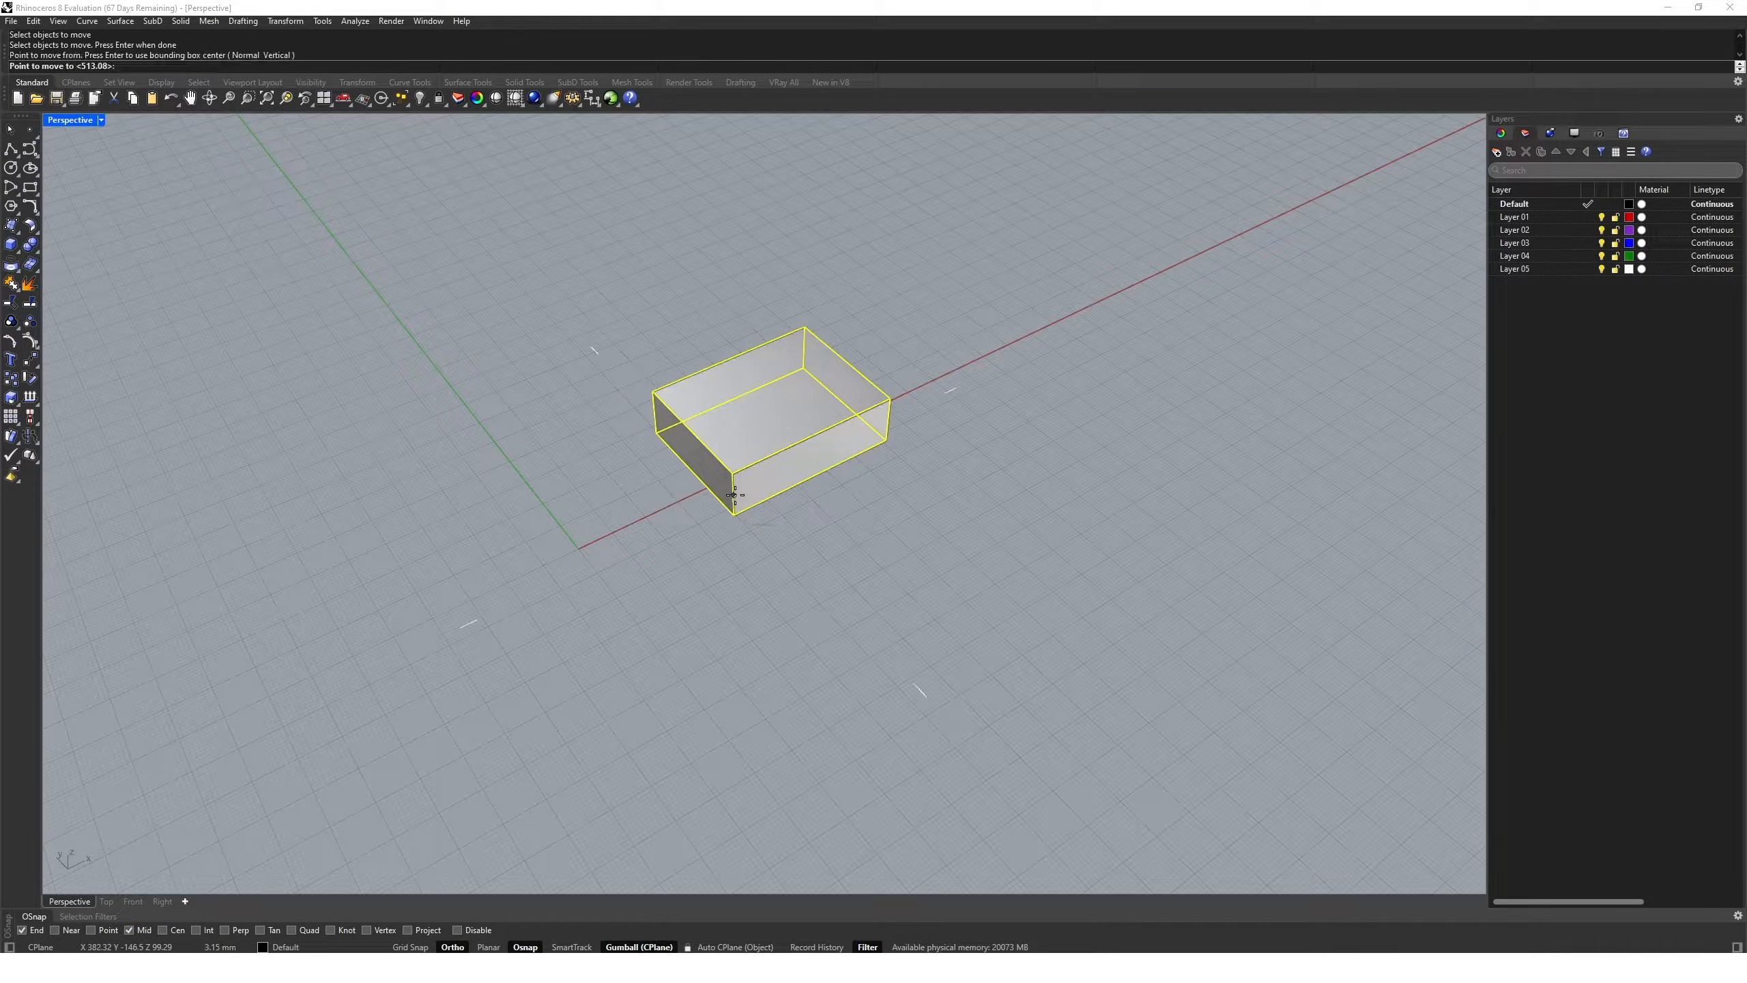
pyautogui.click(886, 441)
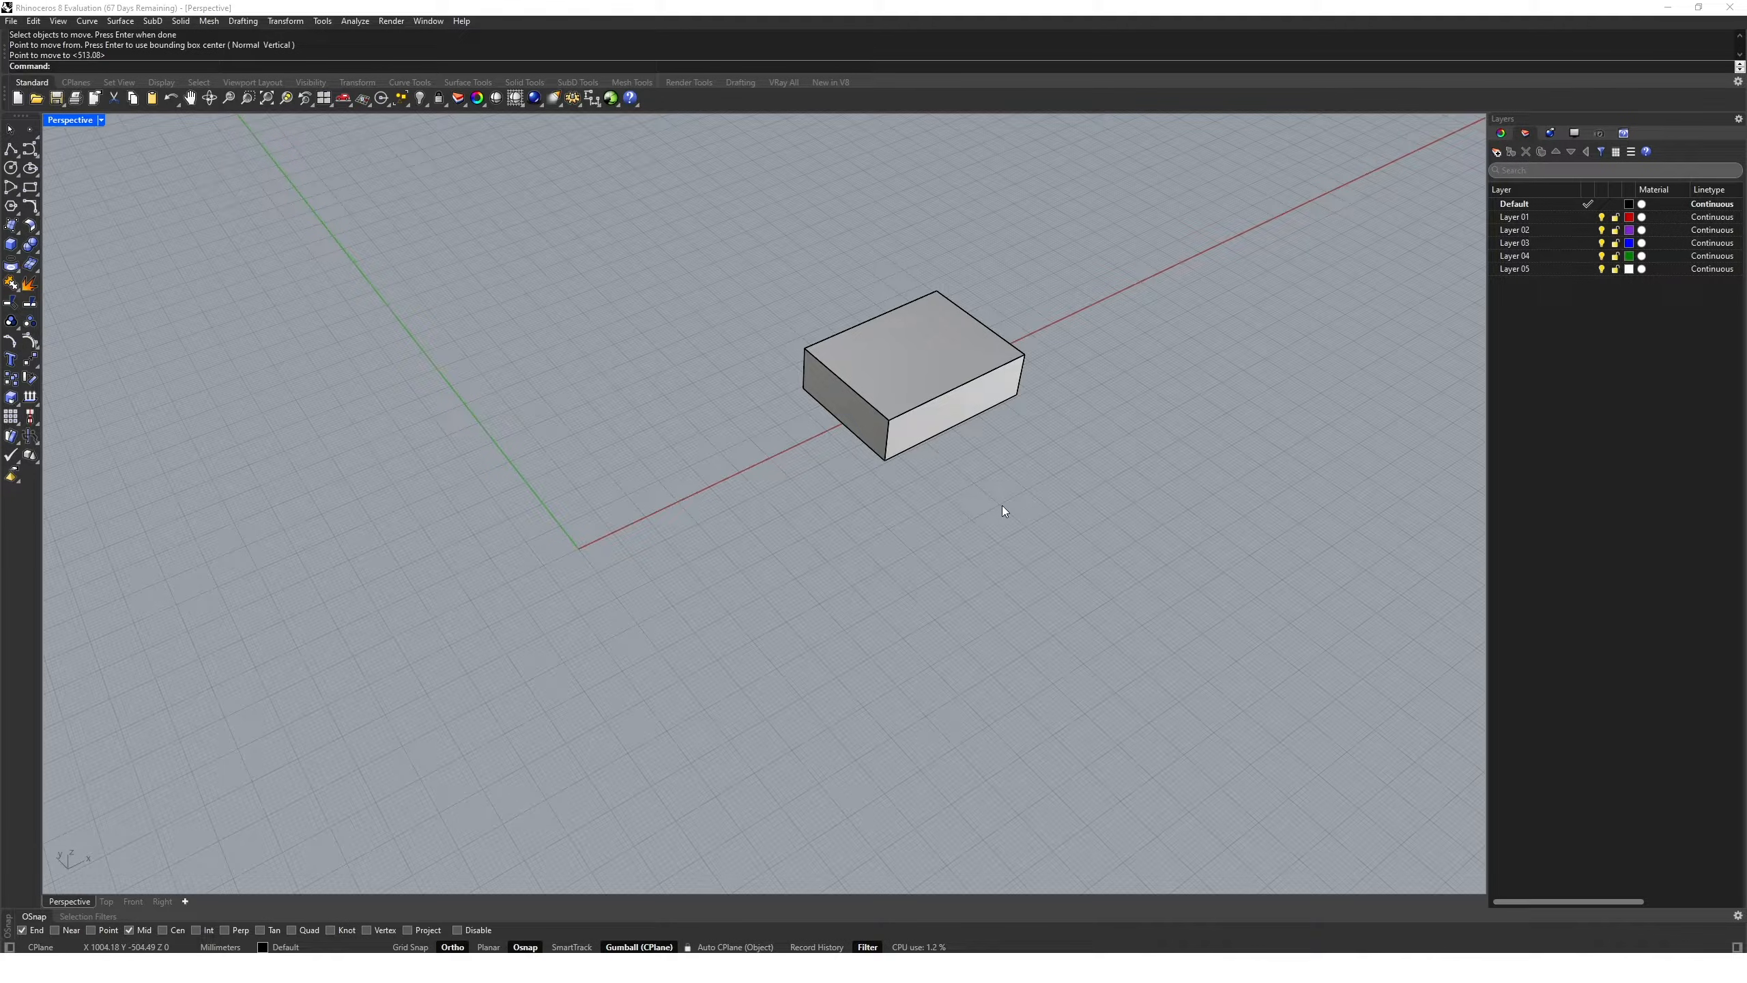
# - Place a point object beside the Y axis and move the box by its front bottom corner onto it using the Point snap
pyautogui.click(30, 129)
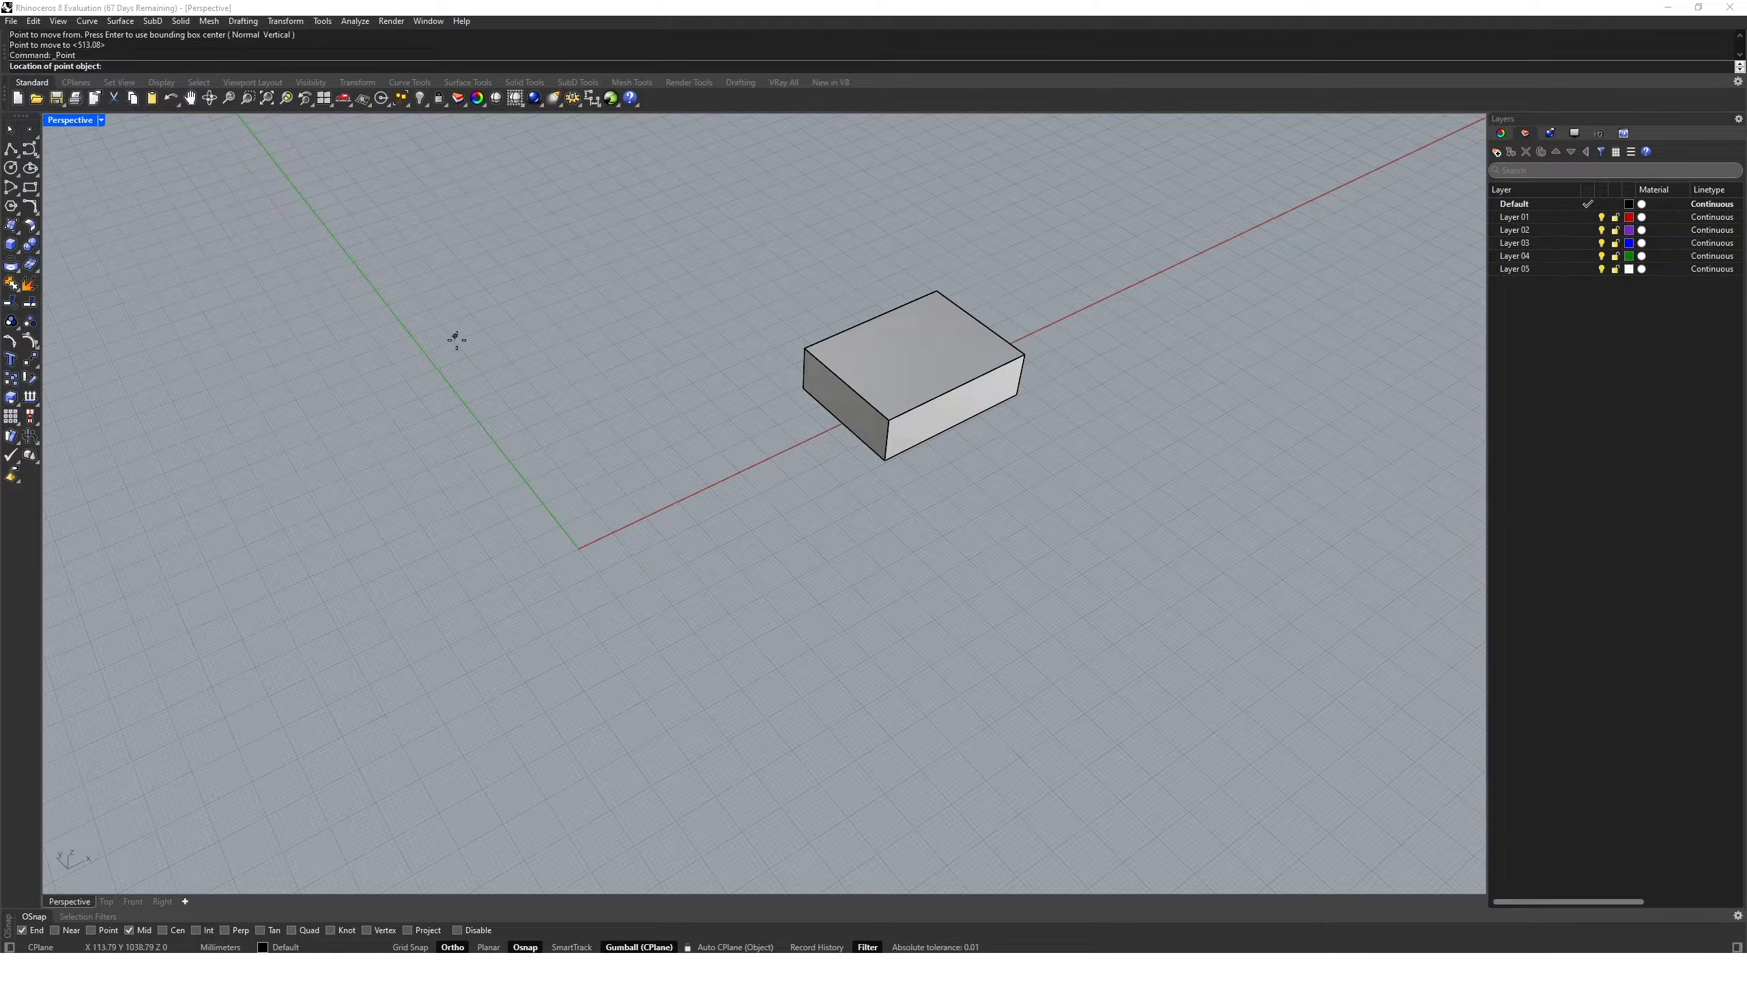
pyautogui.click(553, 385)
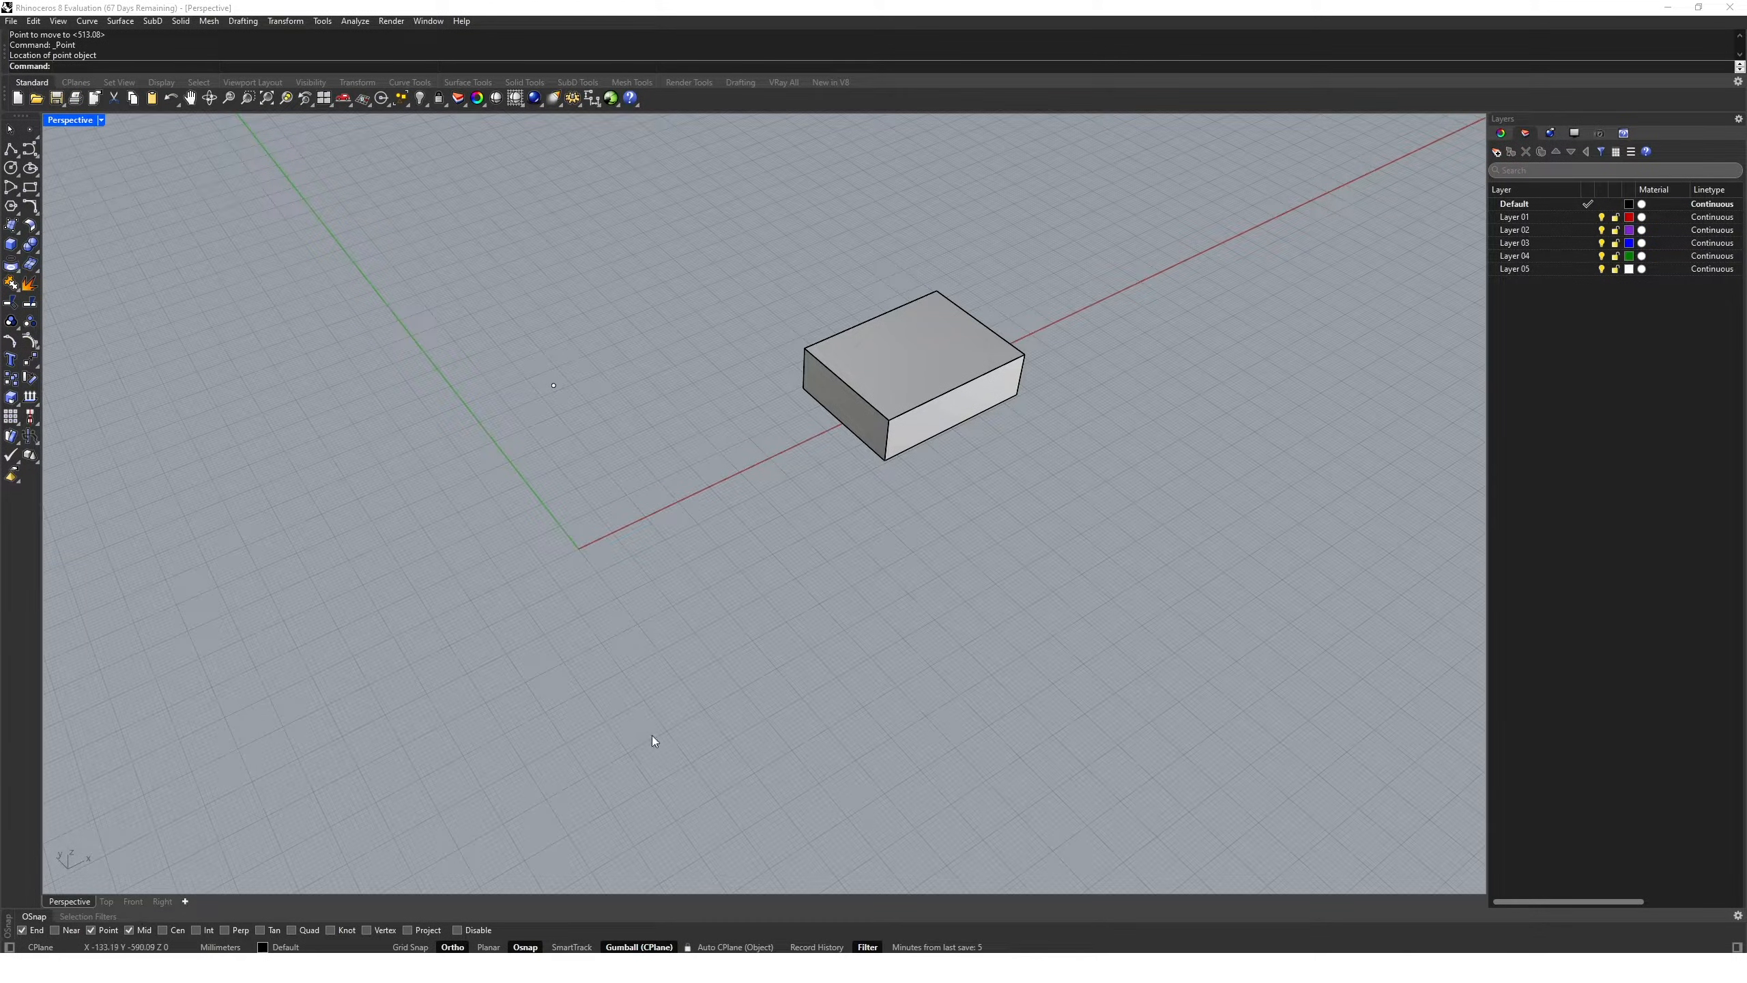
pyautogui.write('move')
pyautogui.press('Return')
pyautogui.click(882, 380)
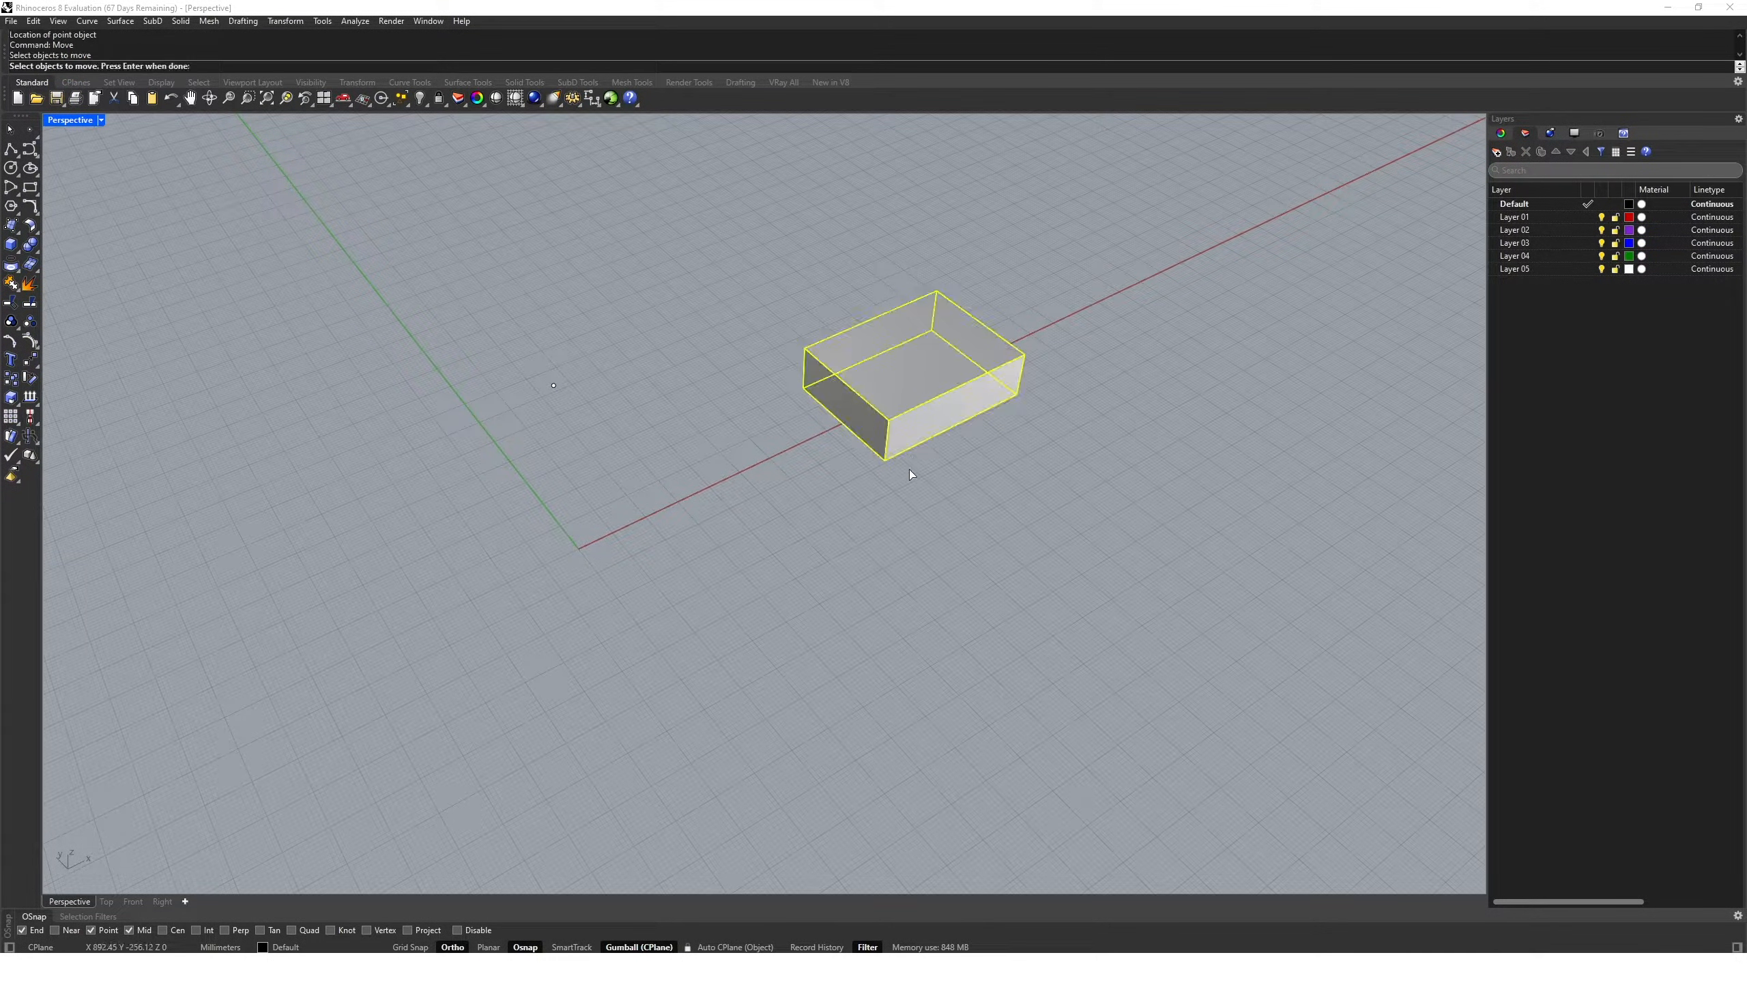
pyautogui.press('Return')
pyautogui.click(887, 461)
pyautogui.click(553, 386)
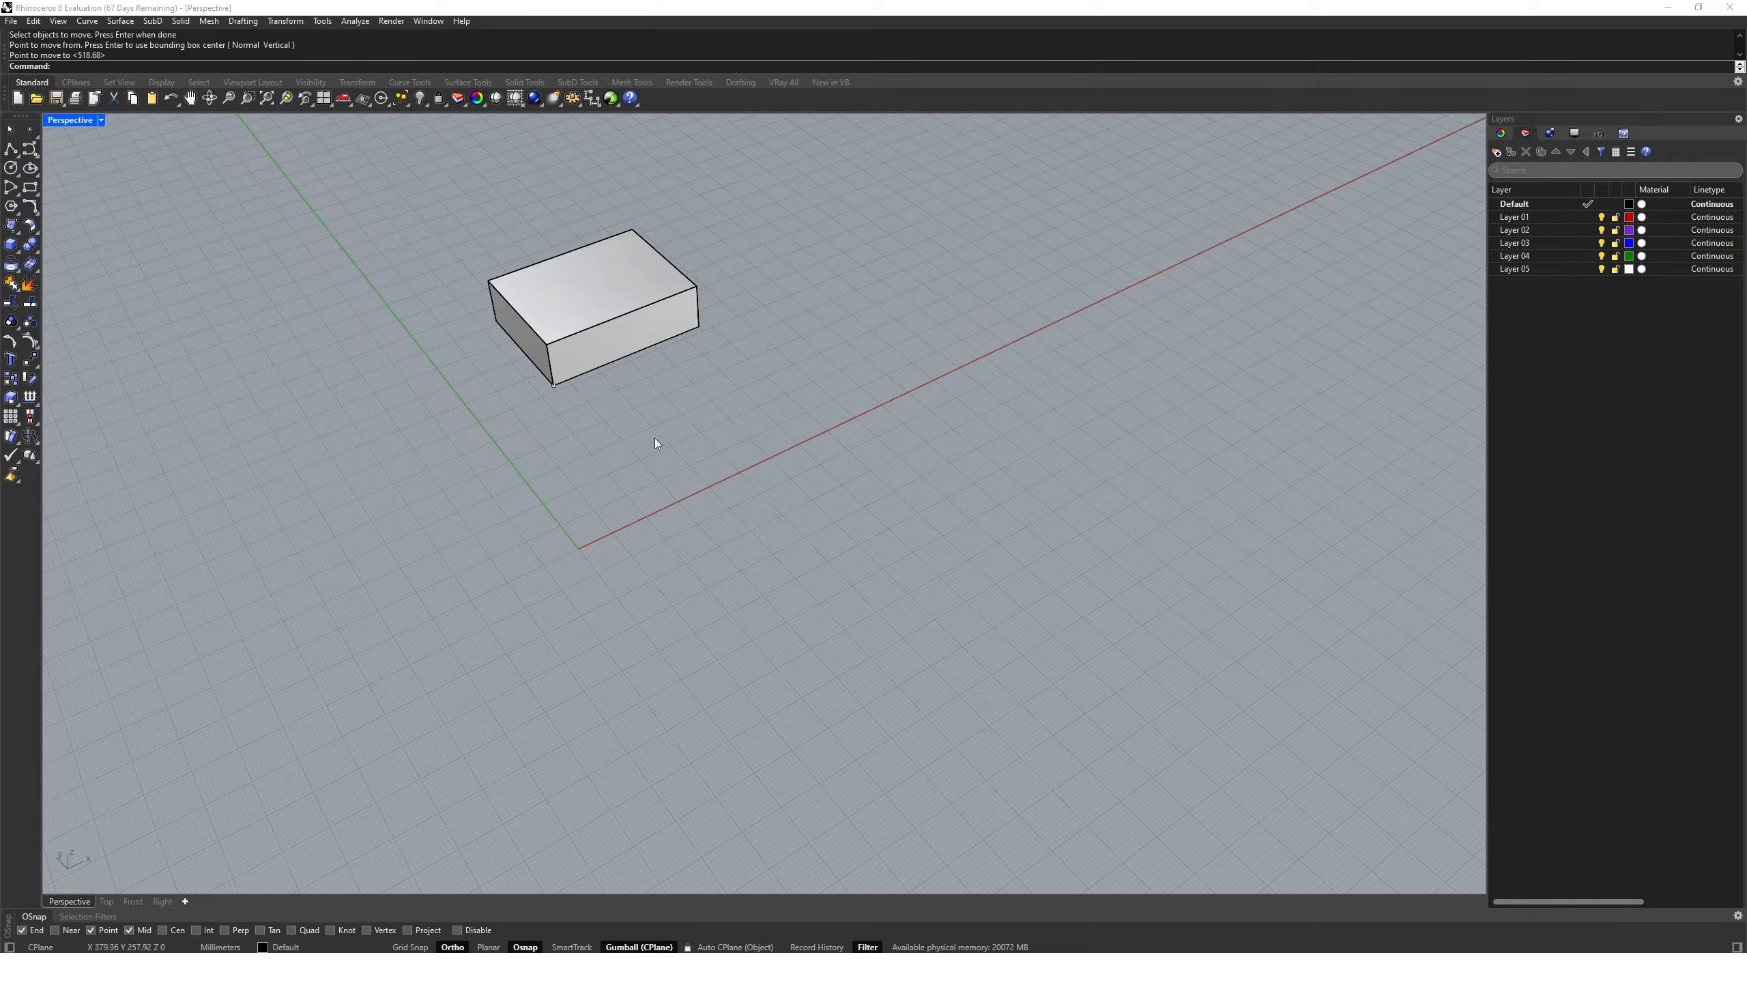
# - Draw two perpendicular crossing lines on the ground plane near the X axis
pyautogui.write('line')
pyautogui.press('Return')
pyautogui.click(791, 373)
pyautogui.click(929, 495)
pyautogui.press('Return')
pyautogui.click(776, 460)
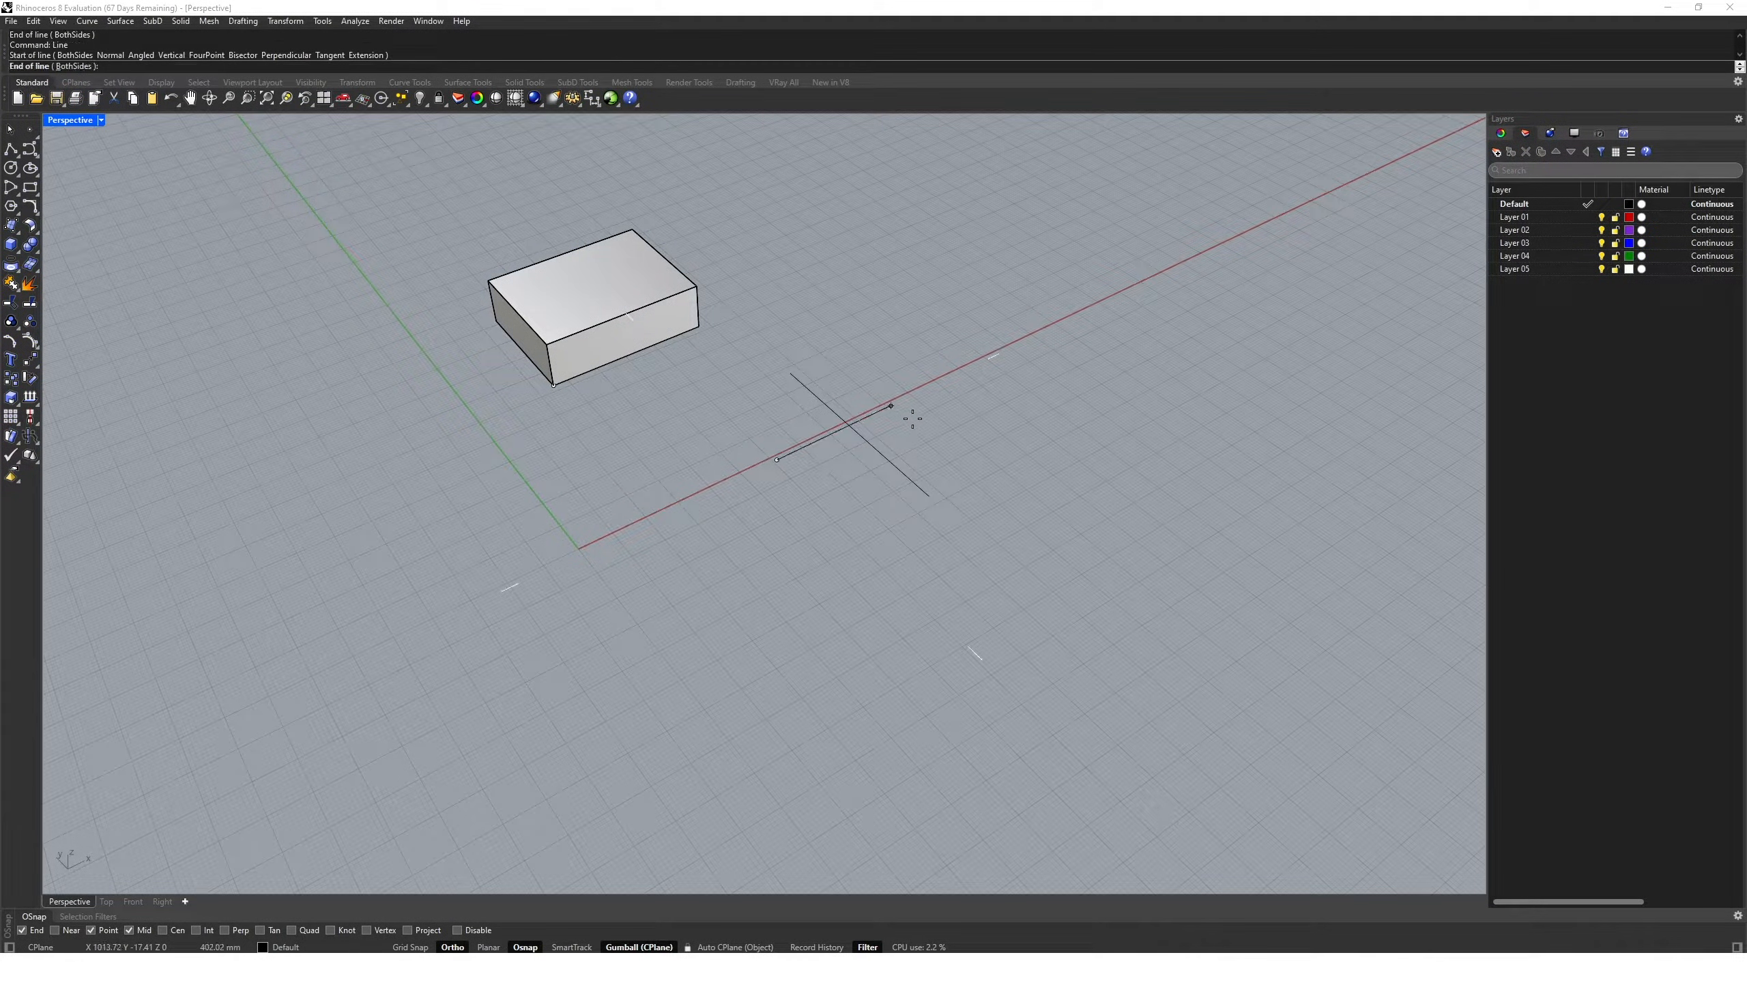
pyautogui.click(935, 407)
# - Turn on the Int snap and move the box by its bottom corner nearest the lines onto the intersection of the two crossing lines
pyautogui.click(197, 929)
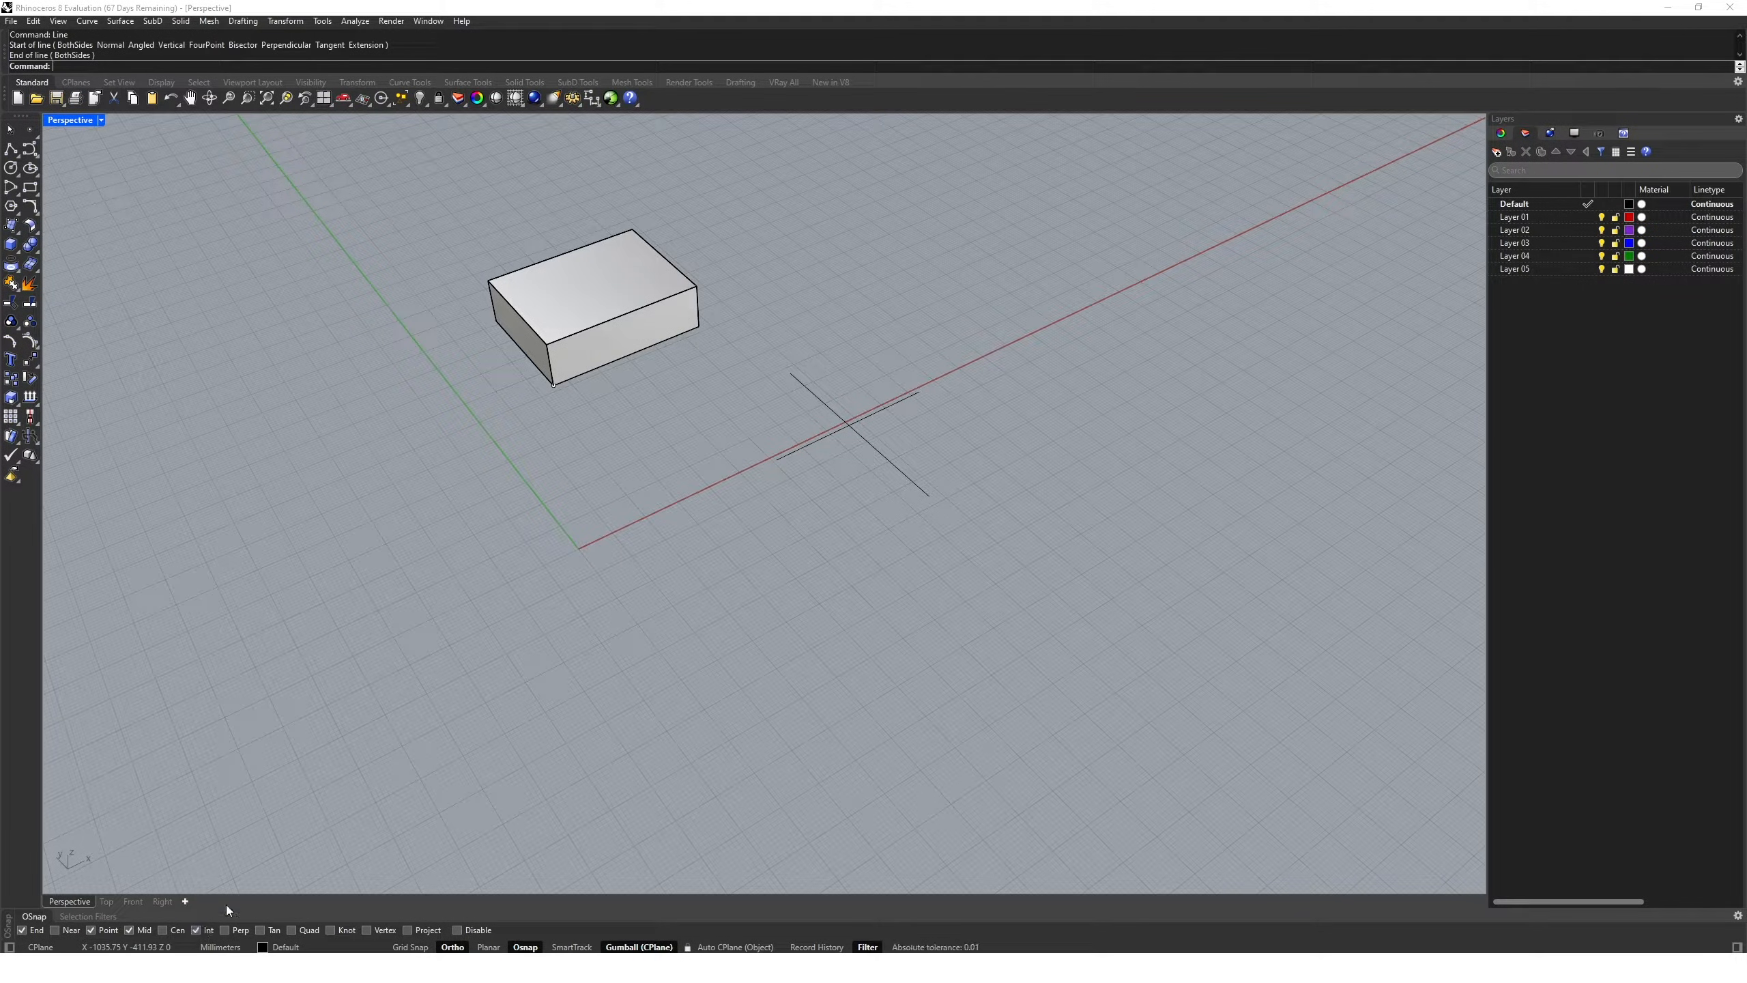
pyautogui.click(580, 373)
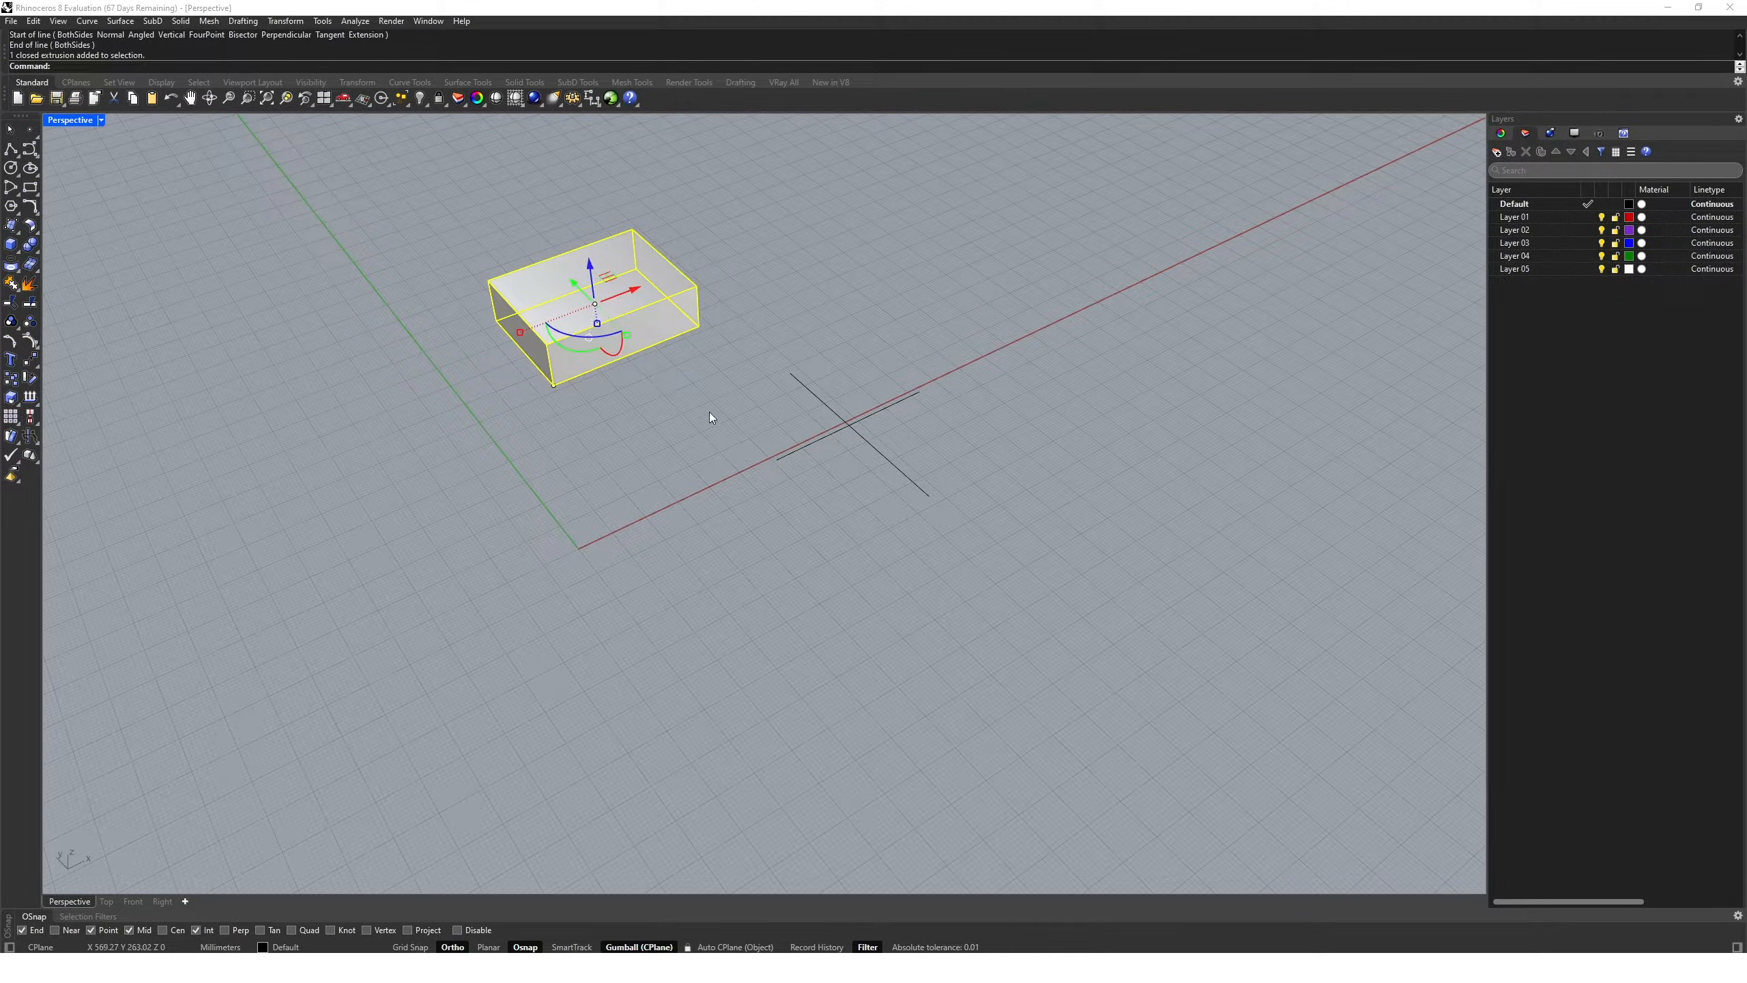
pyautogui.write('move')
pyautogui.press('Return')
pyautogui.click(699, 326)
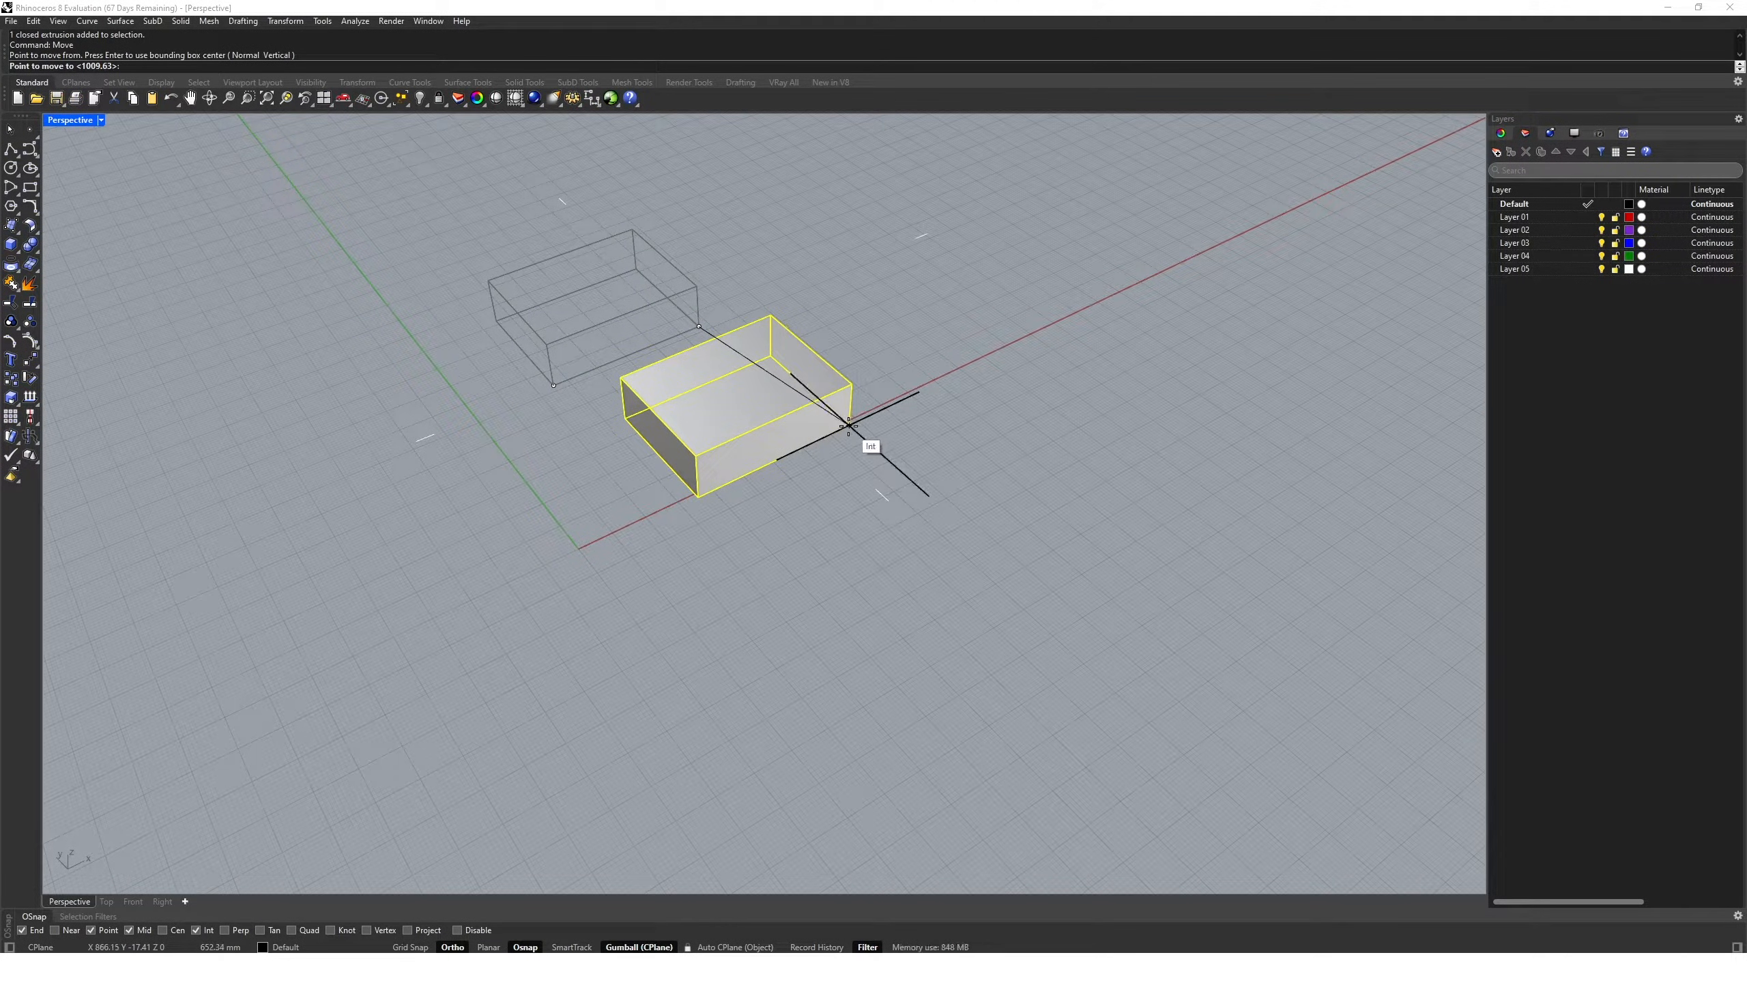
pyautogui.click(849, 426)
# - Undo the box move and lengthen the line running beside the X axis in both directions
pyautogui.write('u')
pyautogui.press('Return')
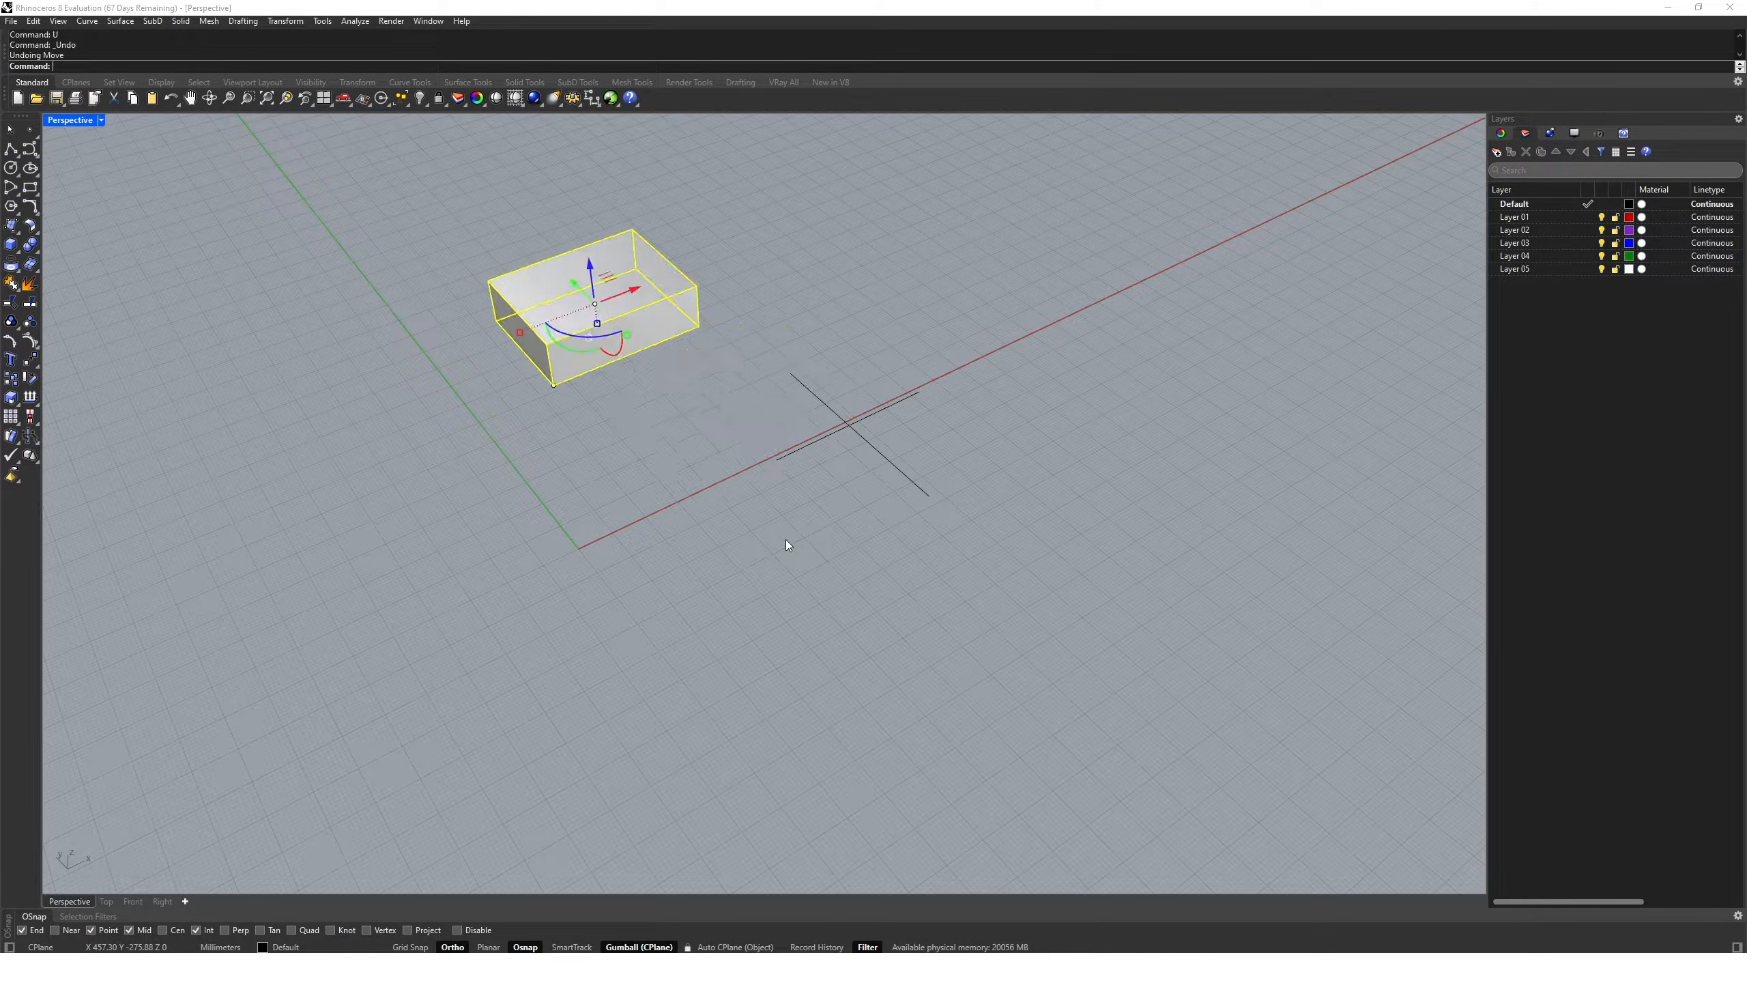
pyautogui.moveTo(854, 586); pyautogui.dragTo(811, 627, button='right')
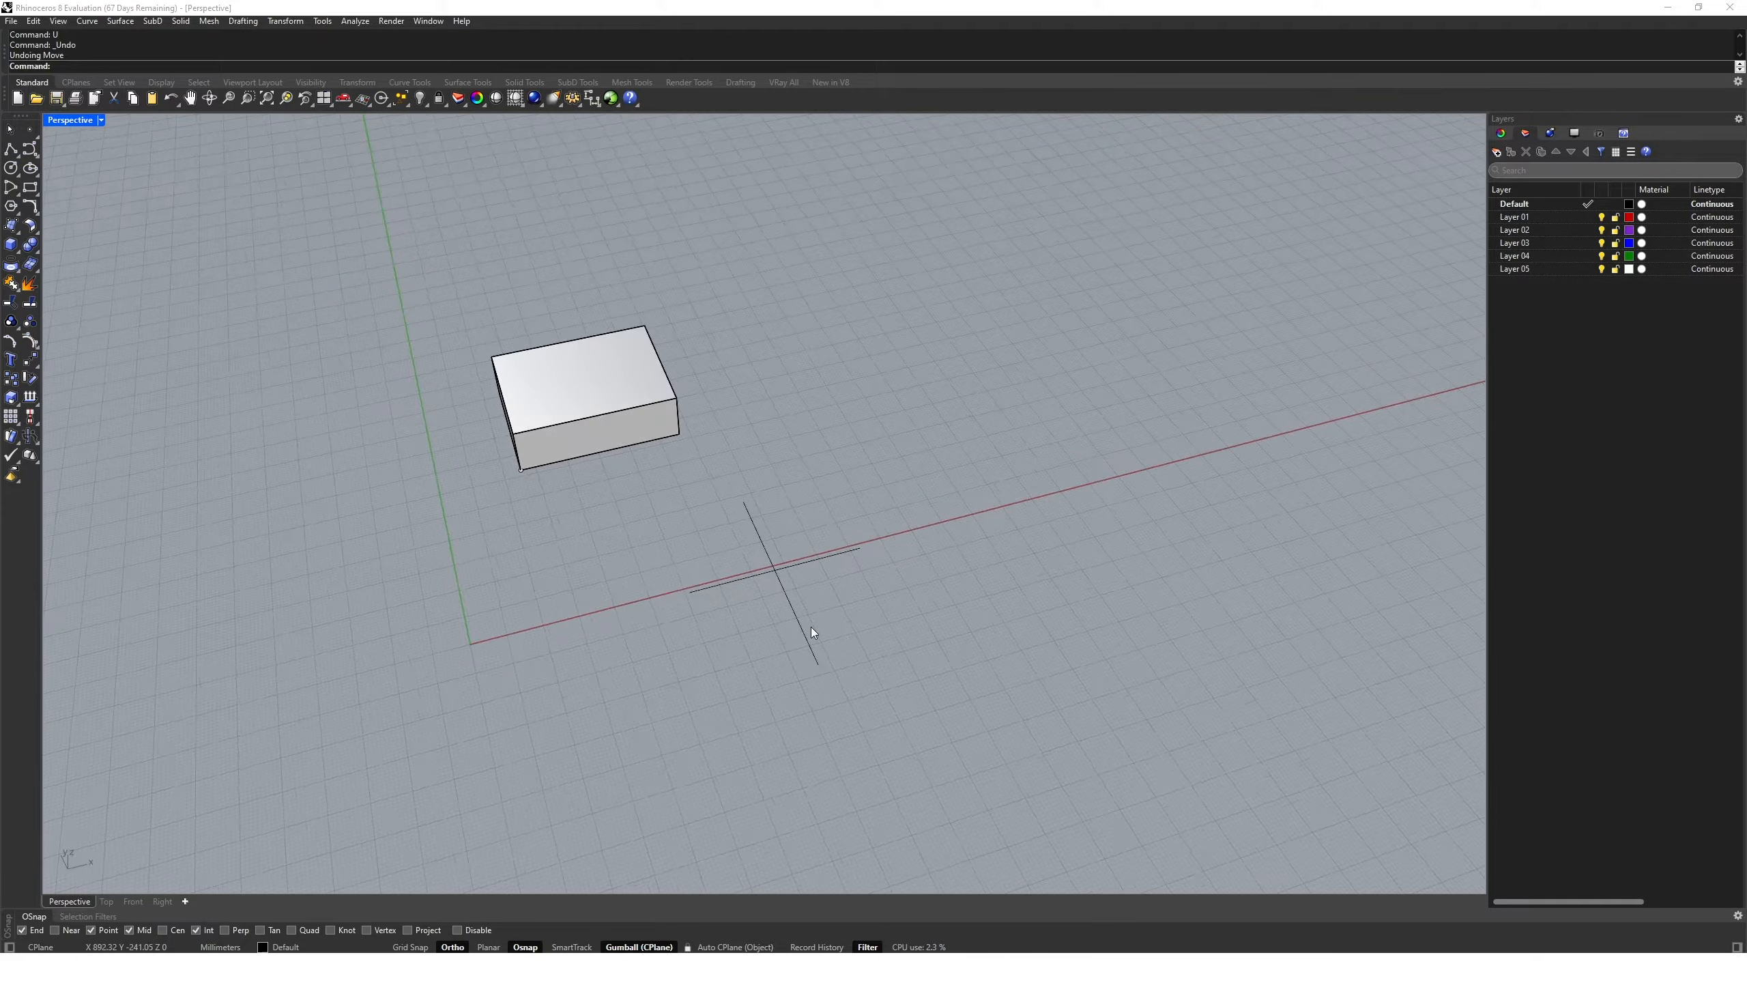
pyautogui.click(715, 589)
pyautogui.moveTo(696, 592); pyautogui.dragTo(622, 614)
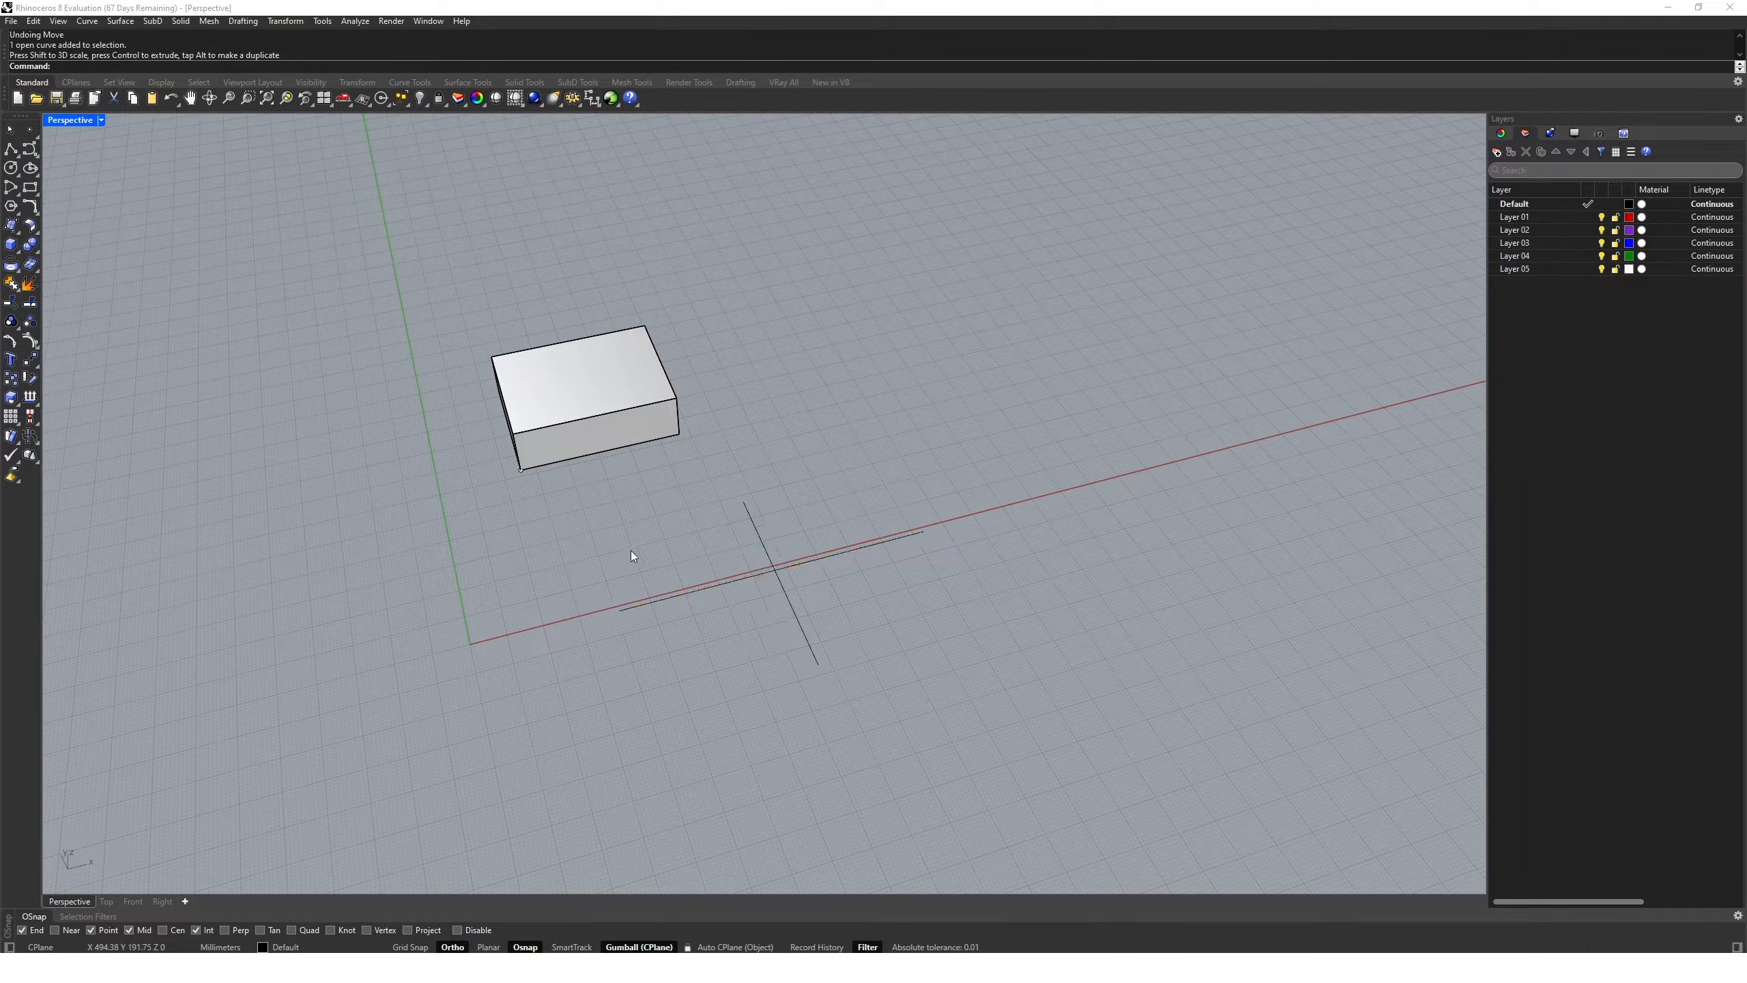
# - Turn on the Perp snap and move the box by its bottom corner perpendicularly onto the line beside the X axis
pyautogui.click(605, 421)
pyautogui.write('Move')
pyautogui.press('Return')
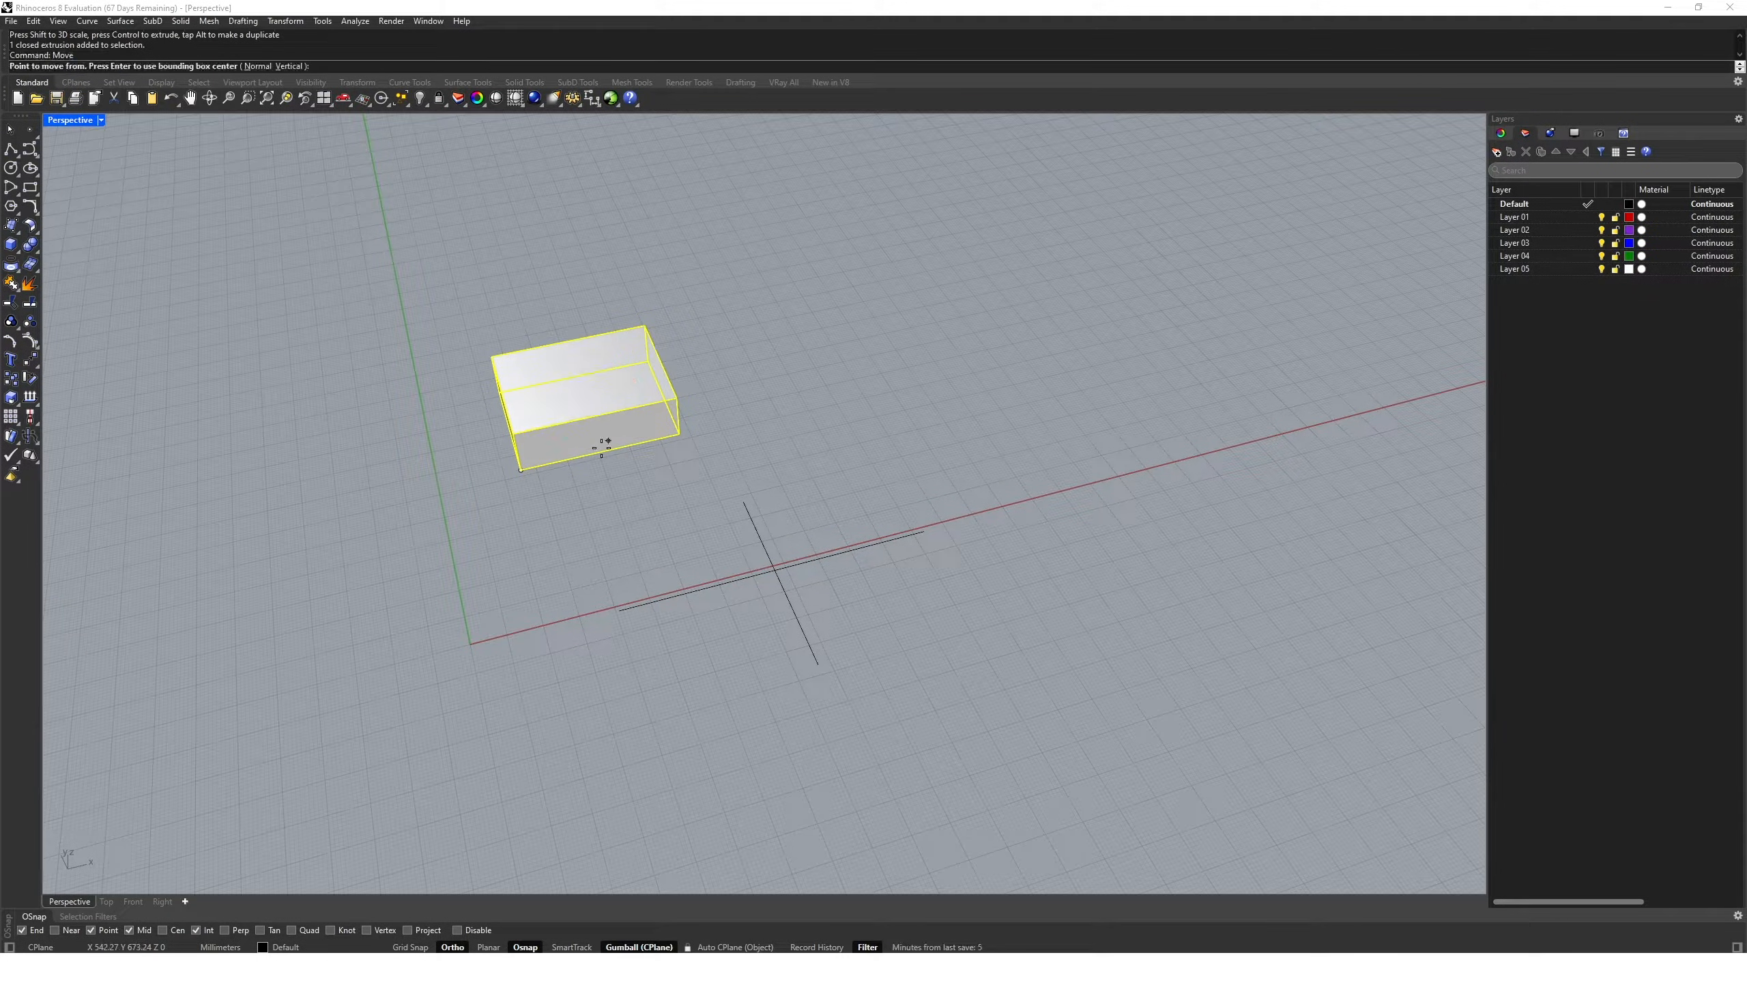
pyautogui.click(234, 931)
pyautogui.click(680, 434)
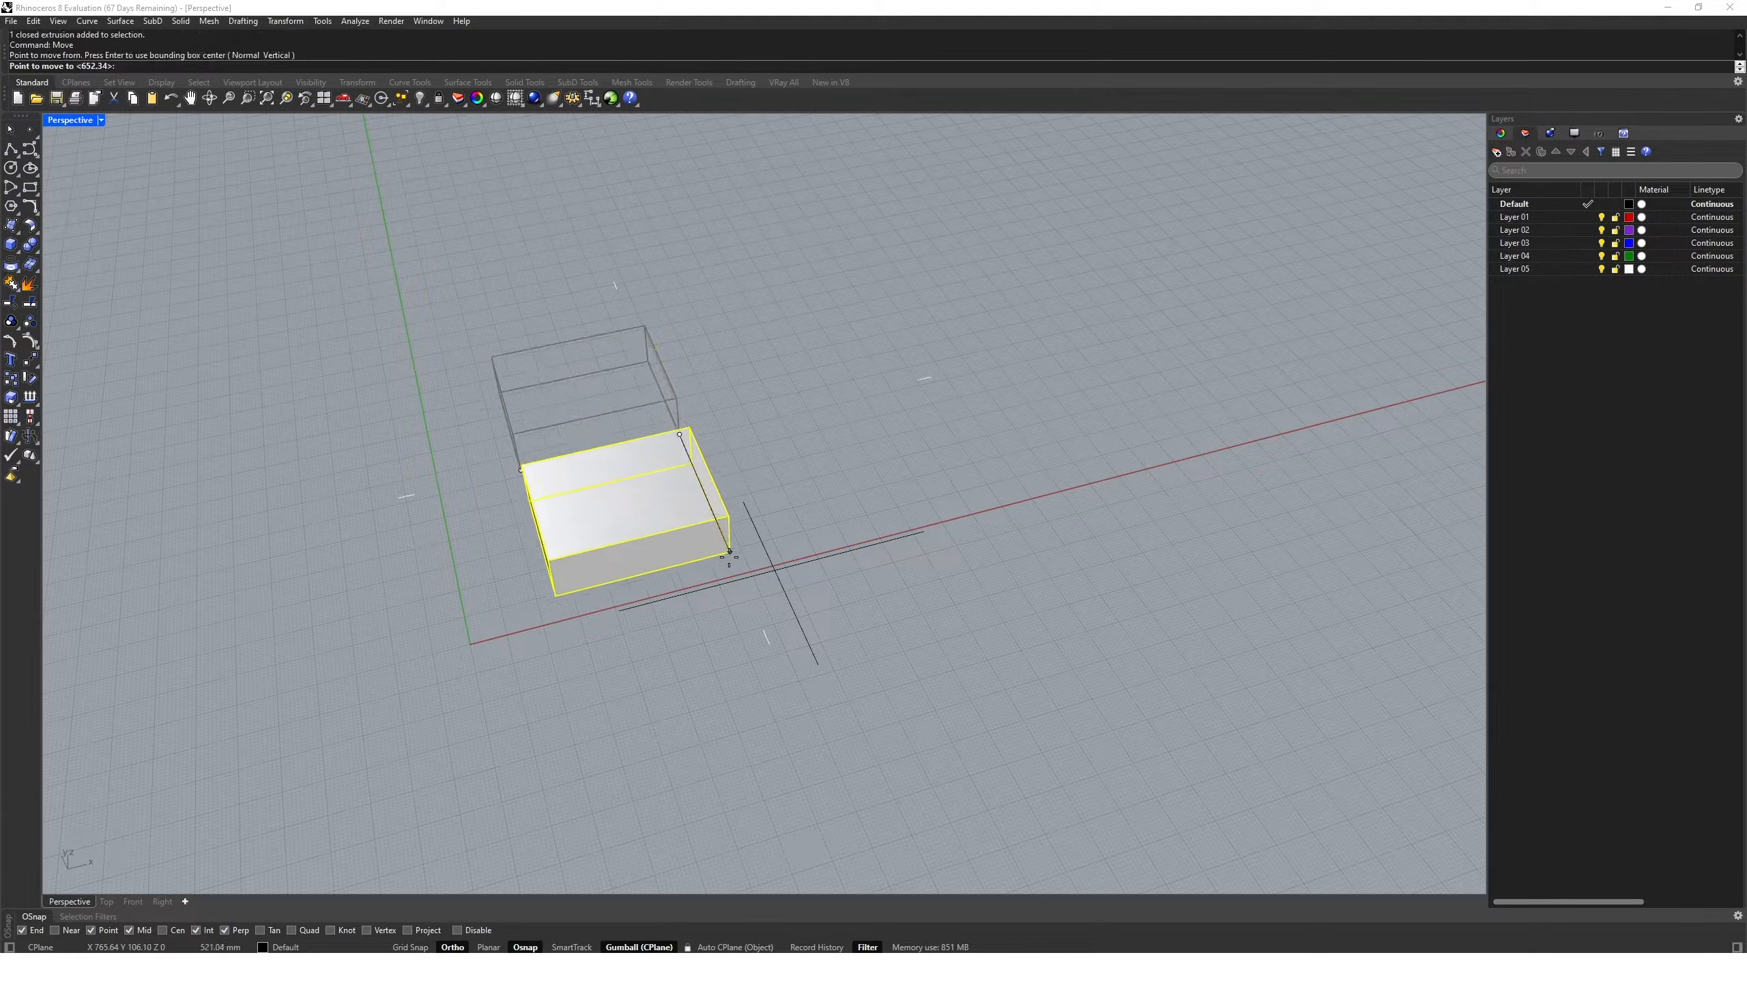
pyautogui.click(741, 578)
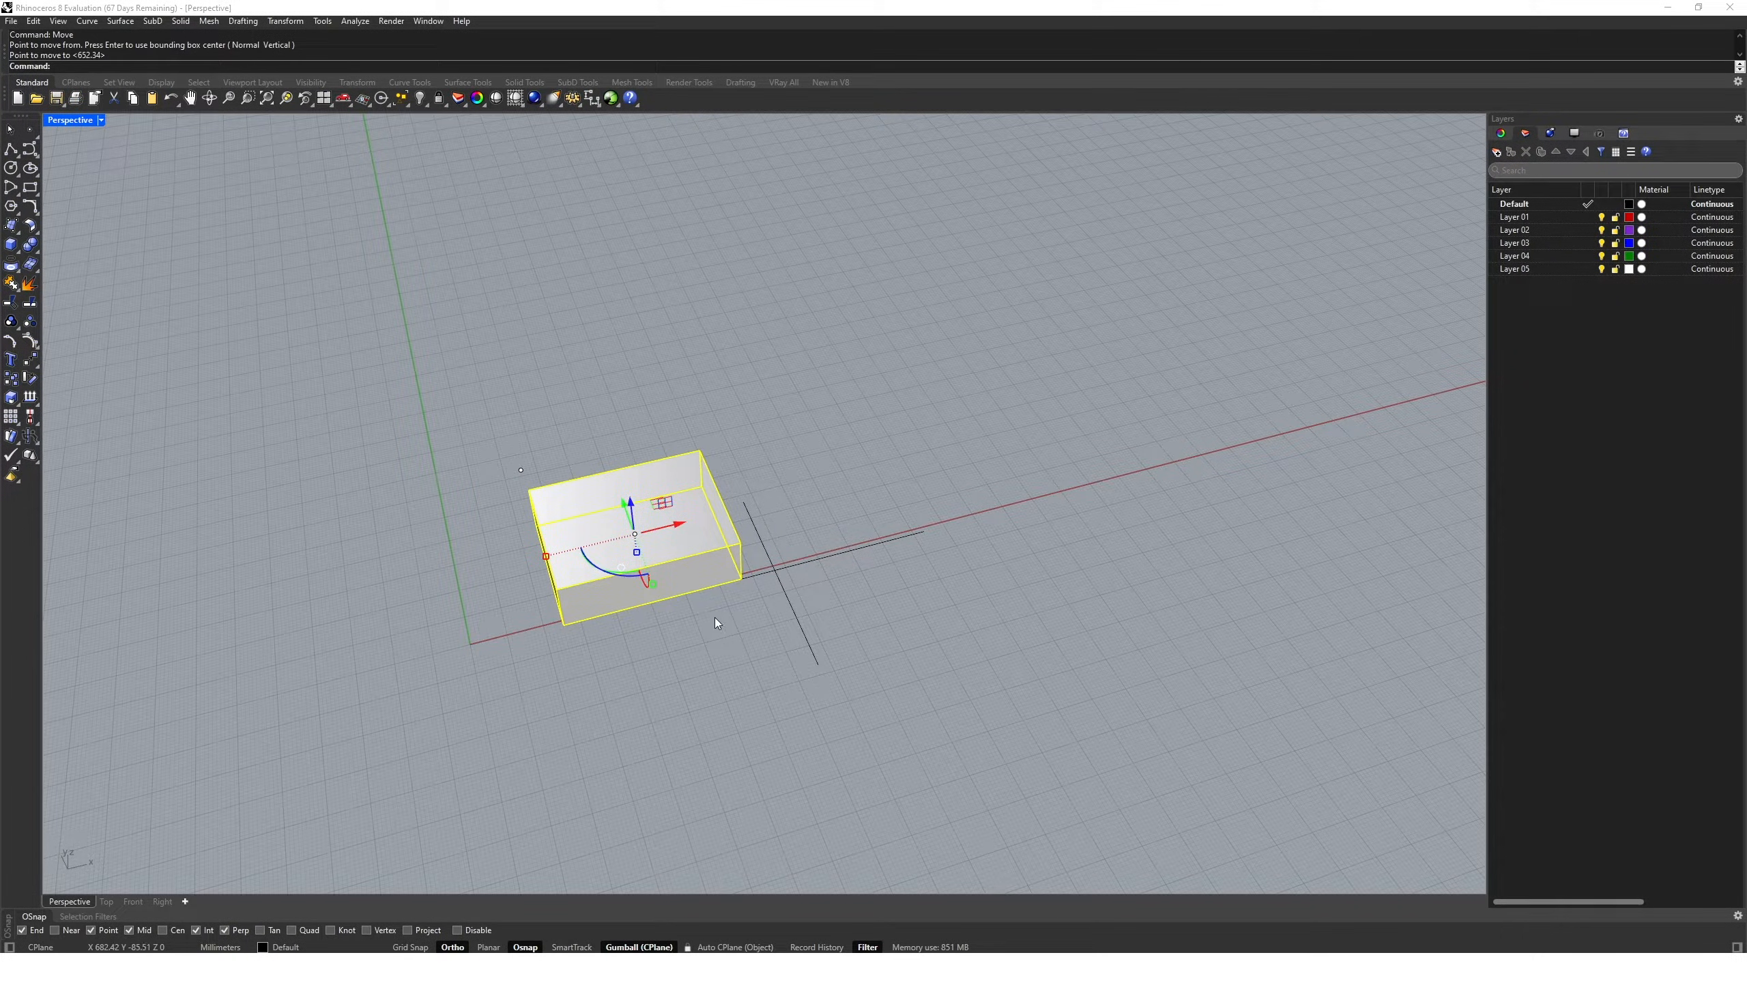
# - Draw a circle with a radius of about 232 mm on the ground plane, on the negative Y side of the X axis
pyautogui.click(587, 743)
pyautogui.write('Circle')
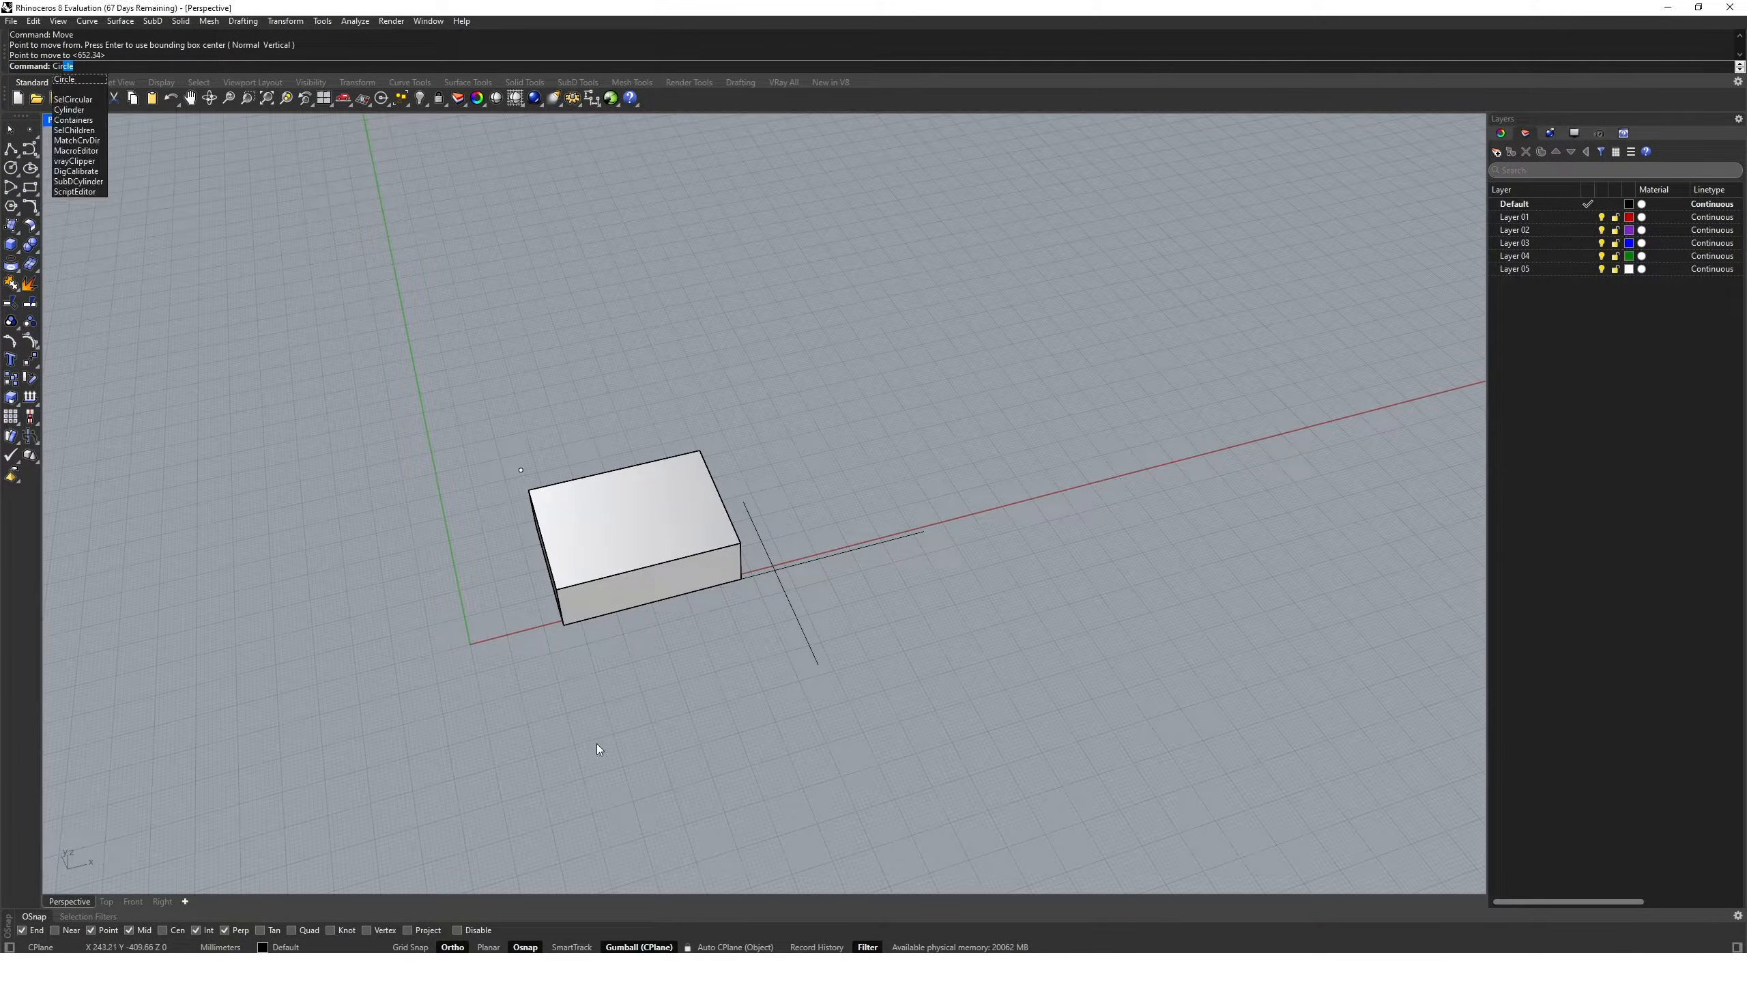
pyautogui.press('Return')
pyautogui.click(701, 763)
pyautogui.click(780, 737)
# - With the Cen snap on, move the box by its front bottom corner to the circle's center
pyautogui.moveTo(829, 757); pyautogui.dragTo(878, 696, button='right')
pyautogui.click(666, 525)
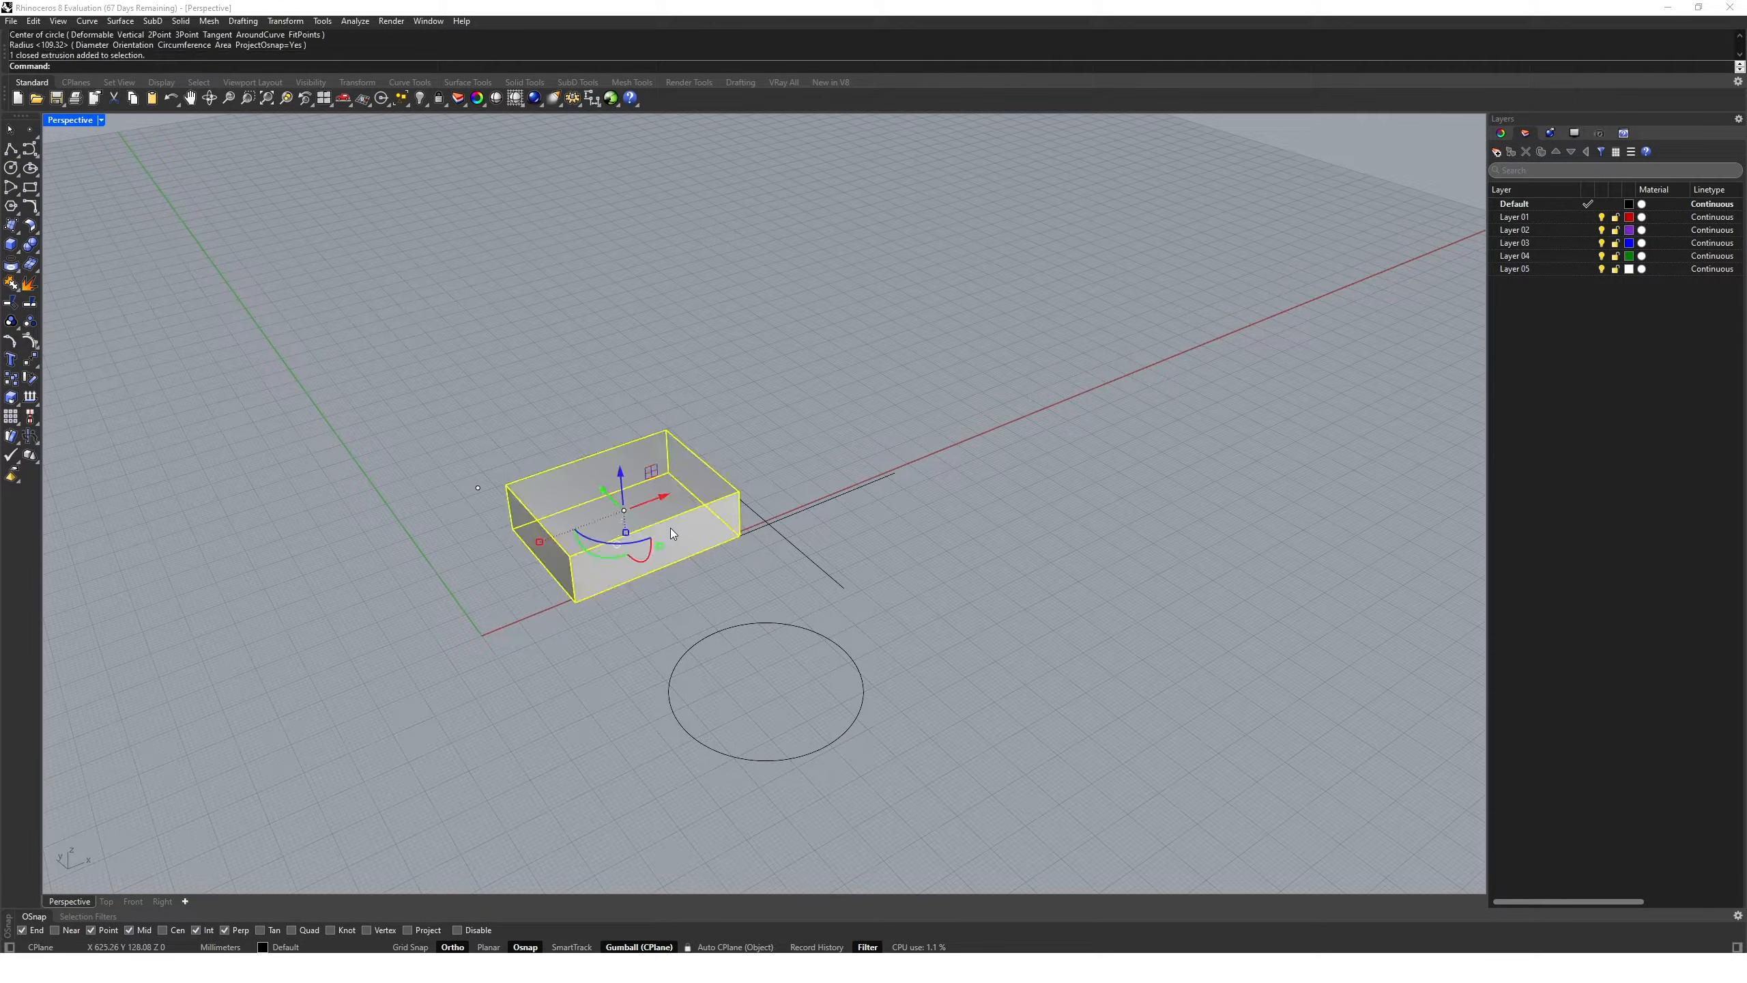
pyautogui.write('m')
pyautogui.press('Return')
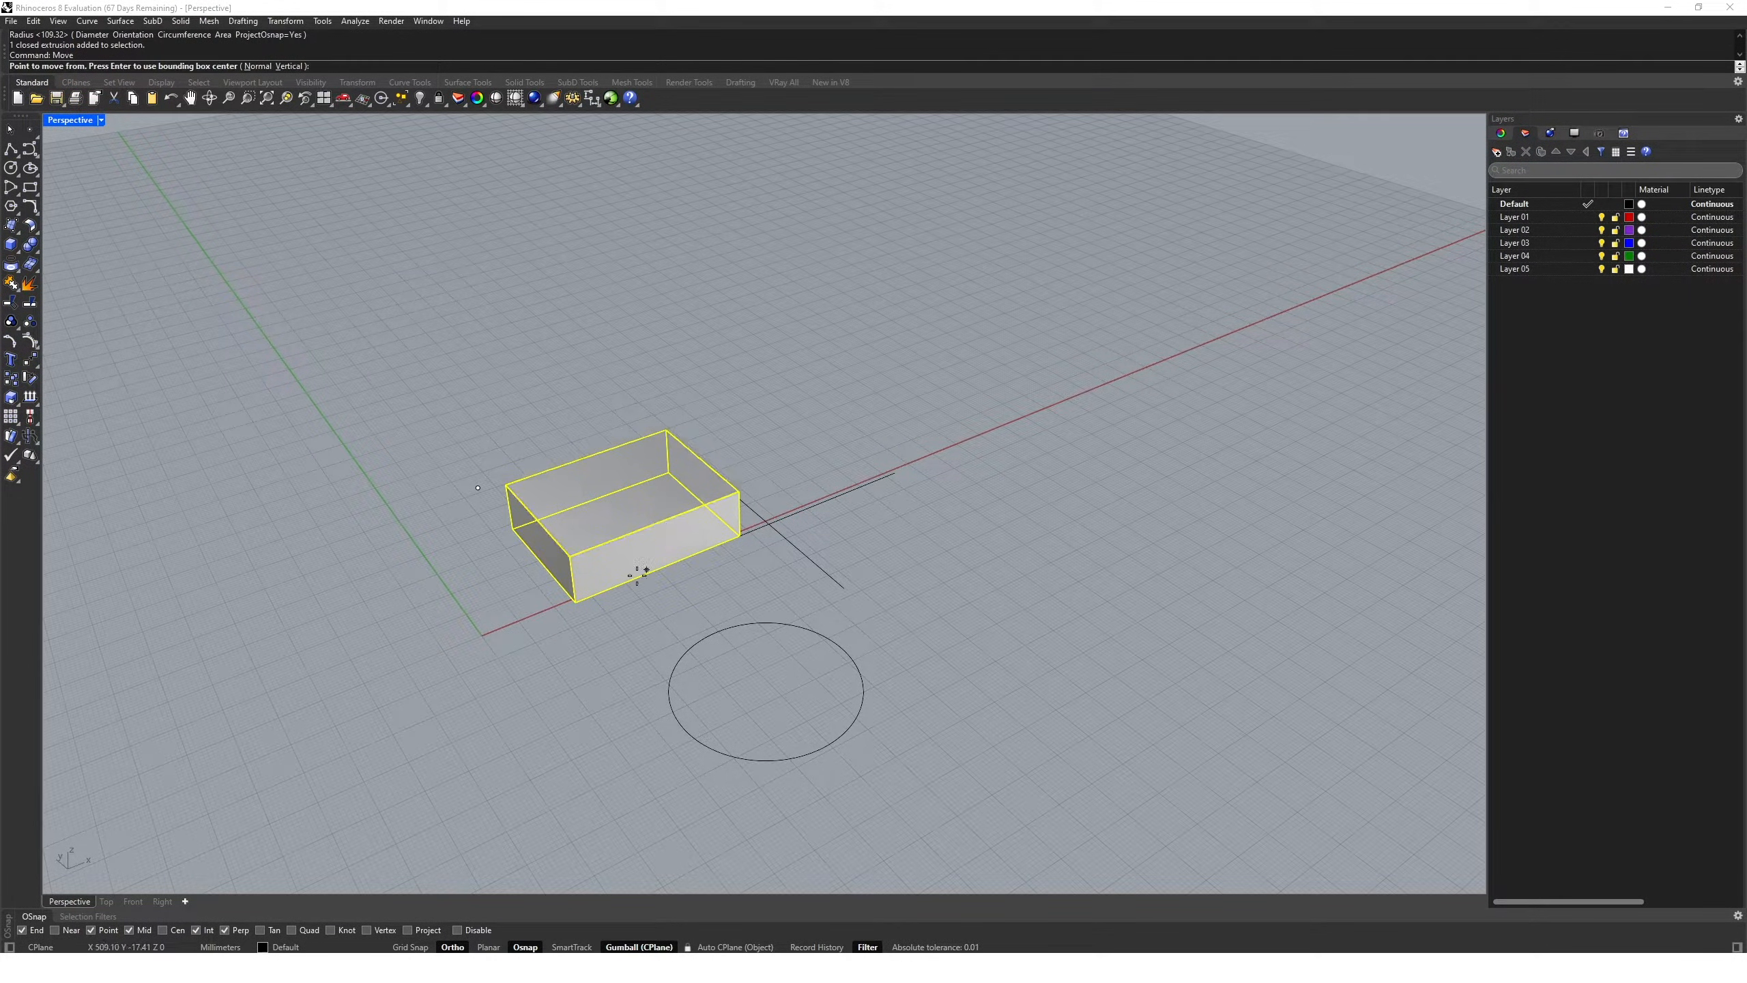
pyautogui.click(576, 601)
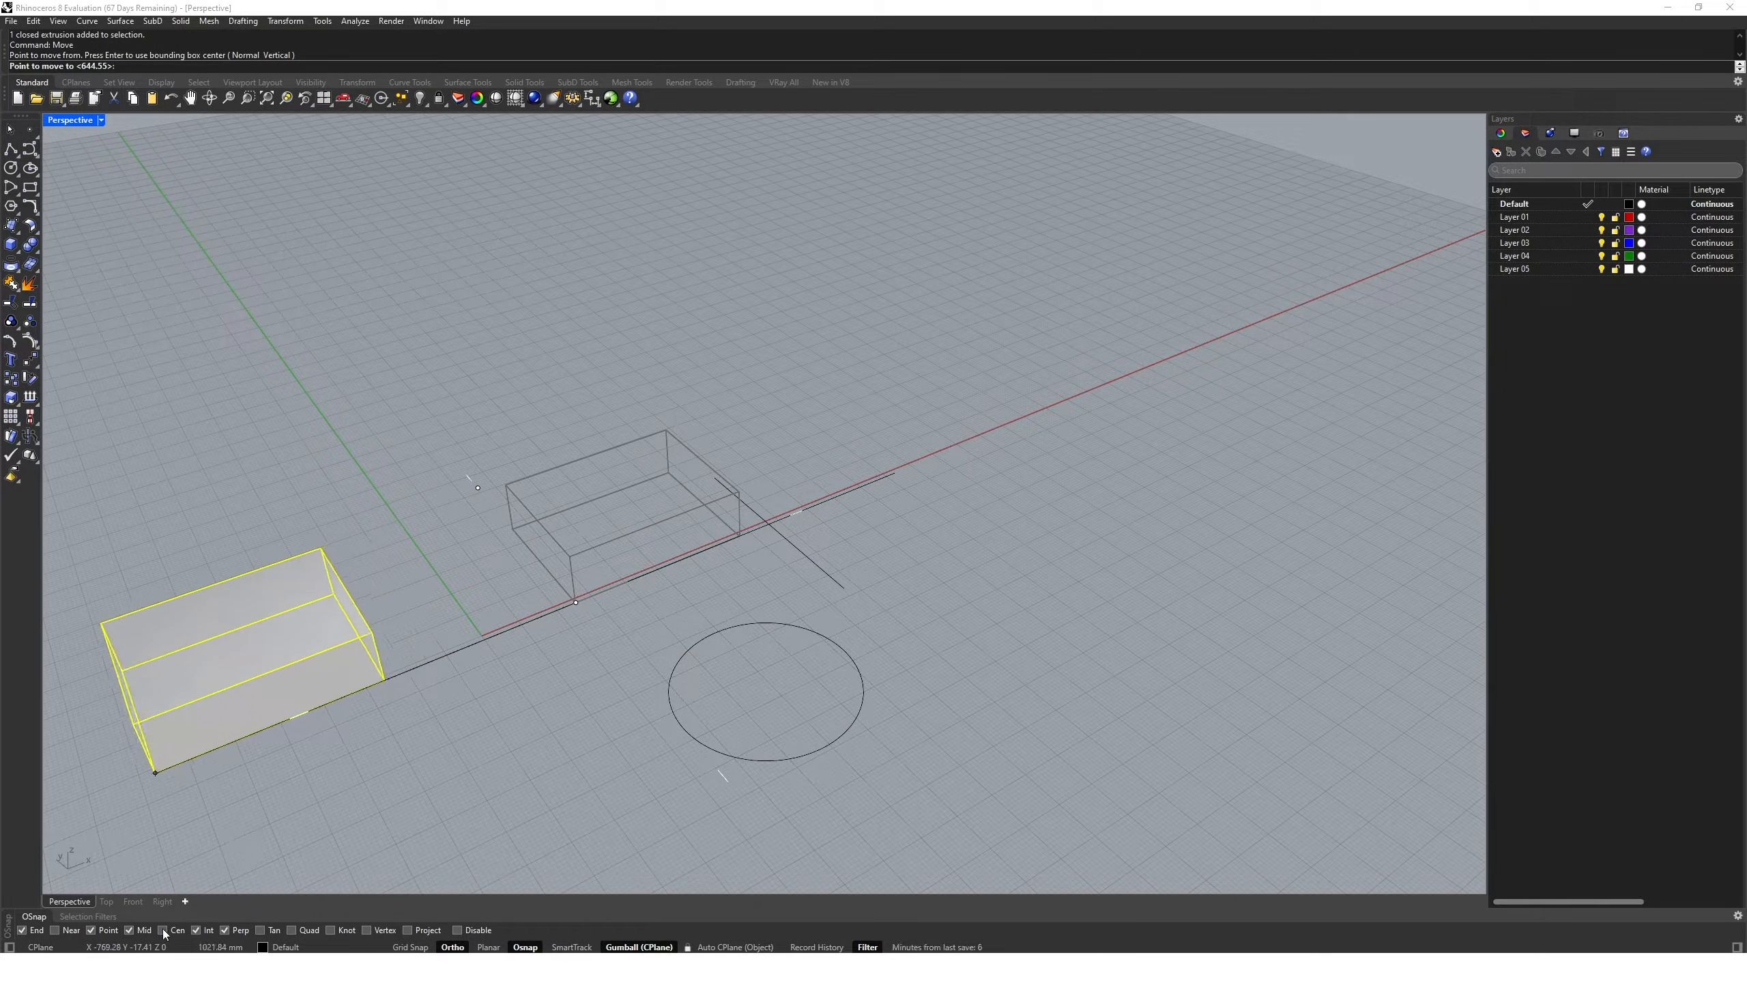
pyautogui.click(828, 644)
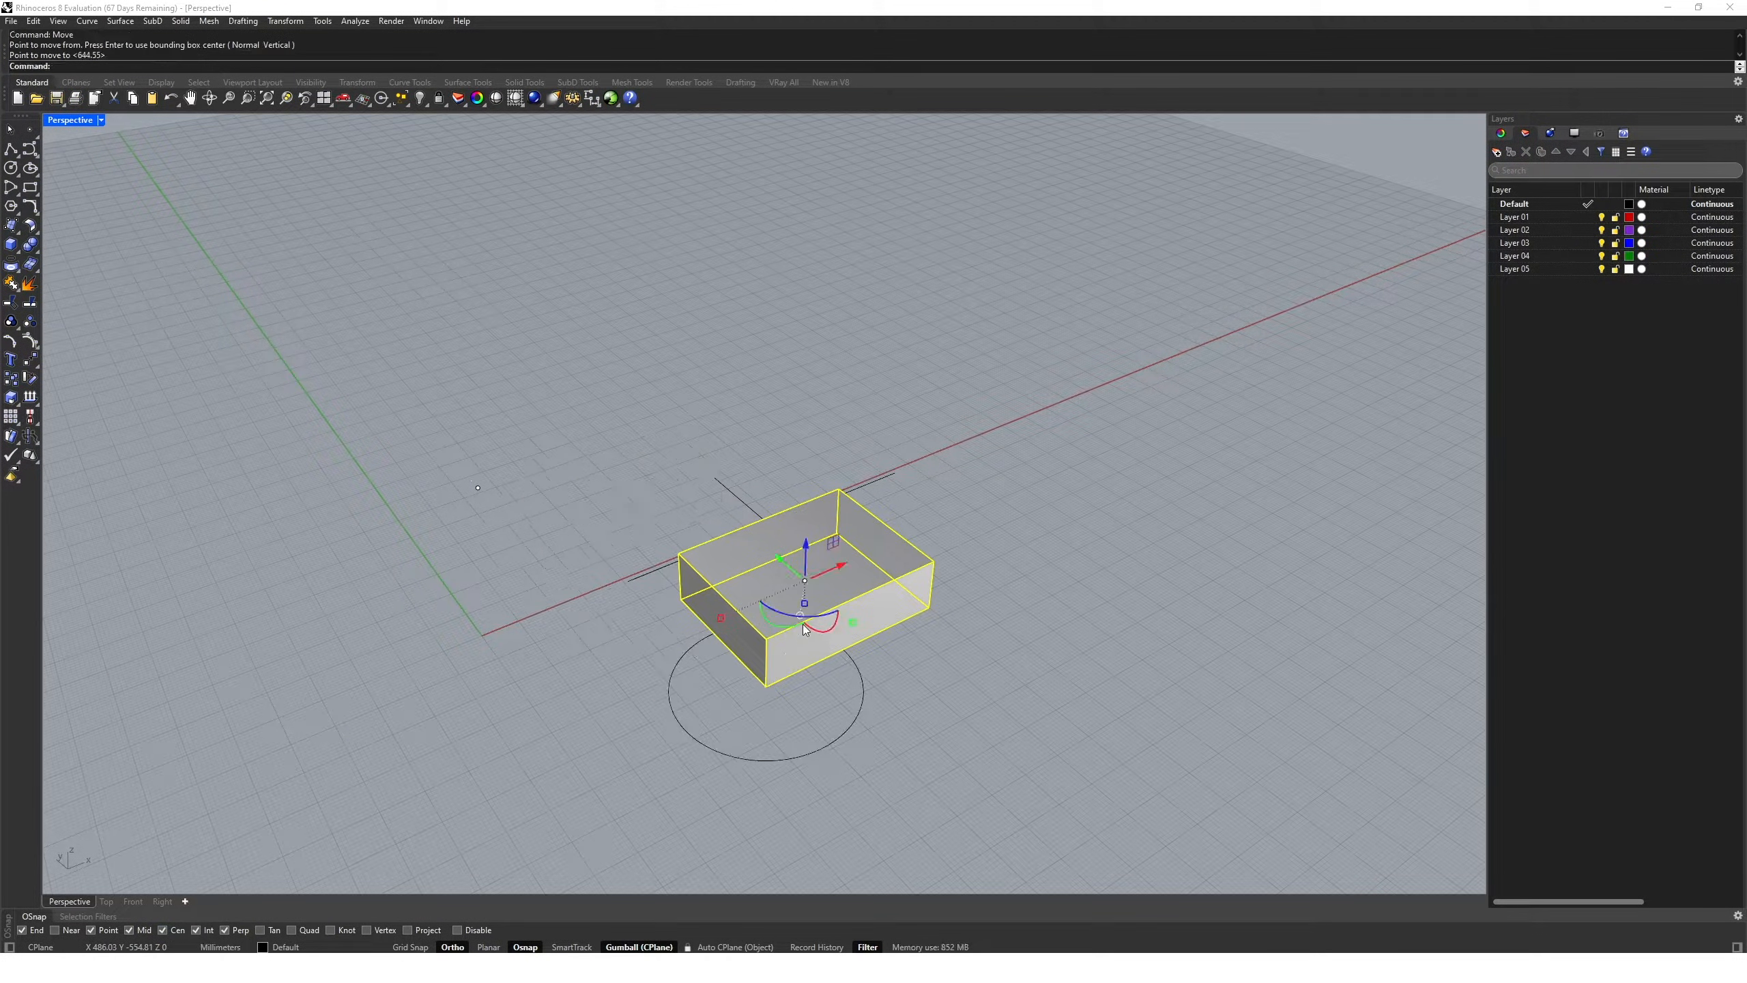
# - Turn on the Quad snap and move the box from the circle's center to the quadrant in the negative X direction
pyautogui.click(292, 930)
pyautogui.write('move')
pyautogui.press('Return')
pyautogui.click(766, 685)
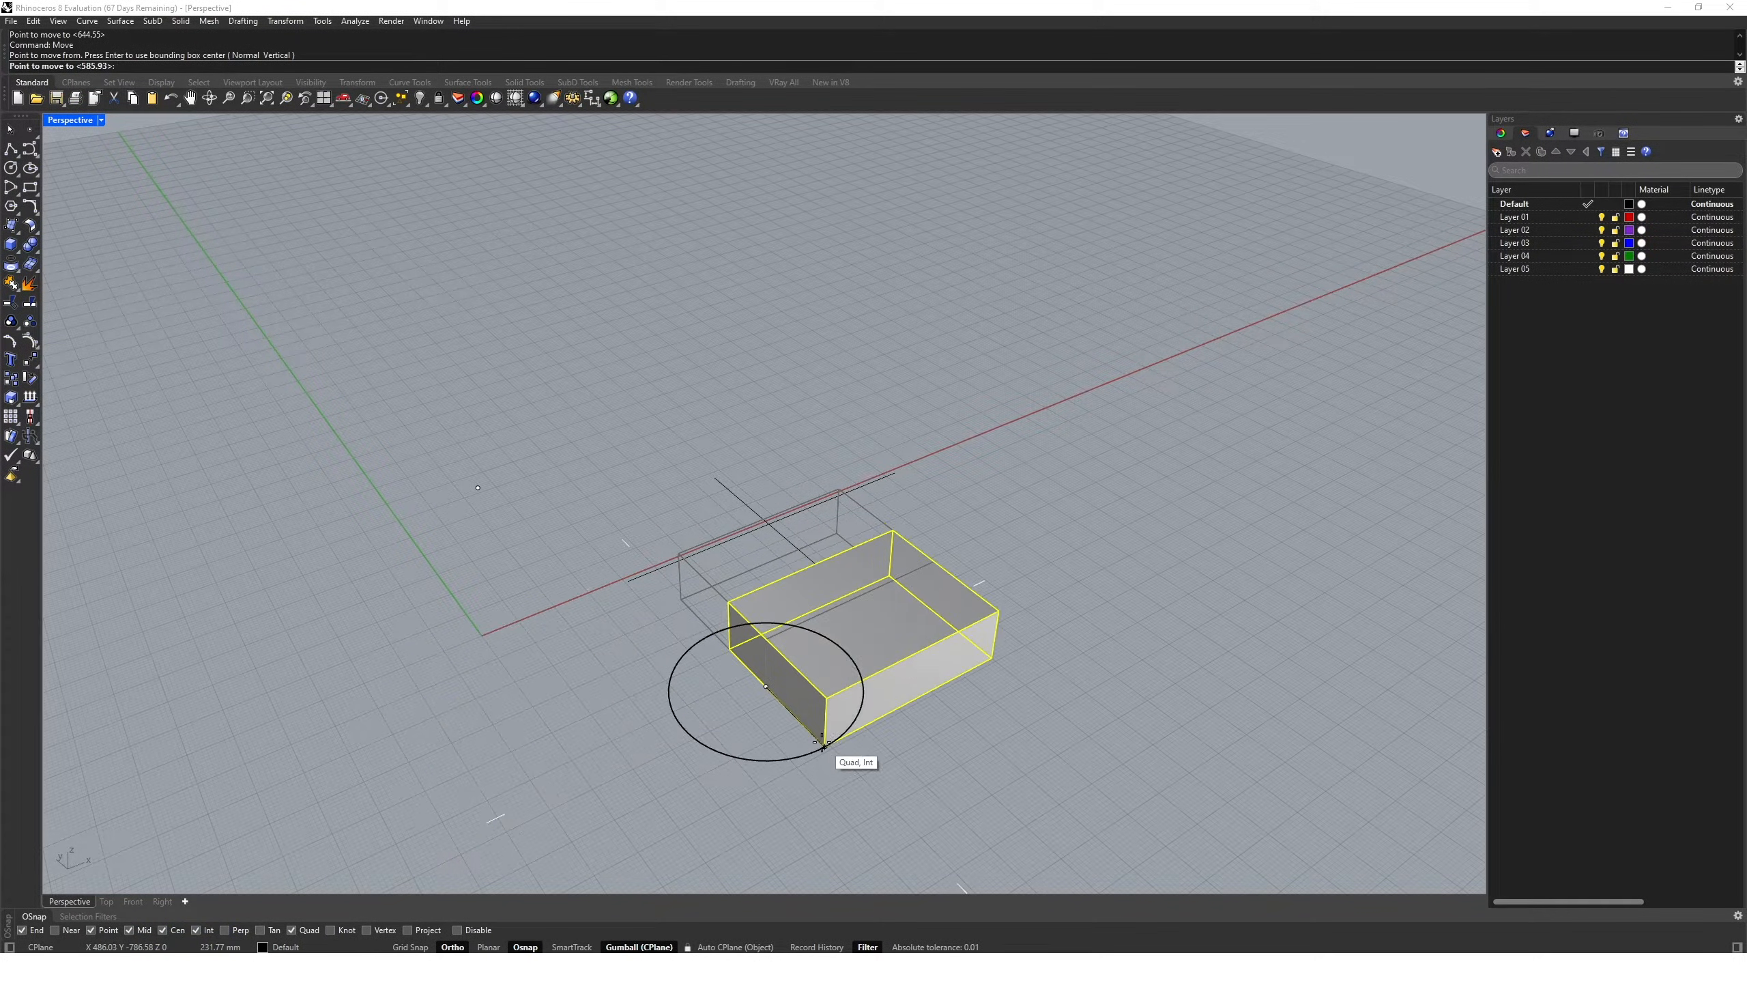
pyautogui.click(684, 726)
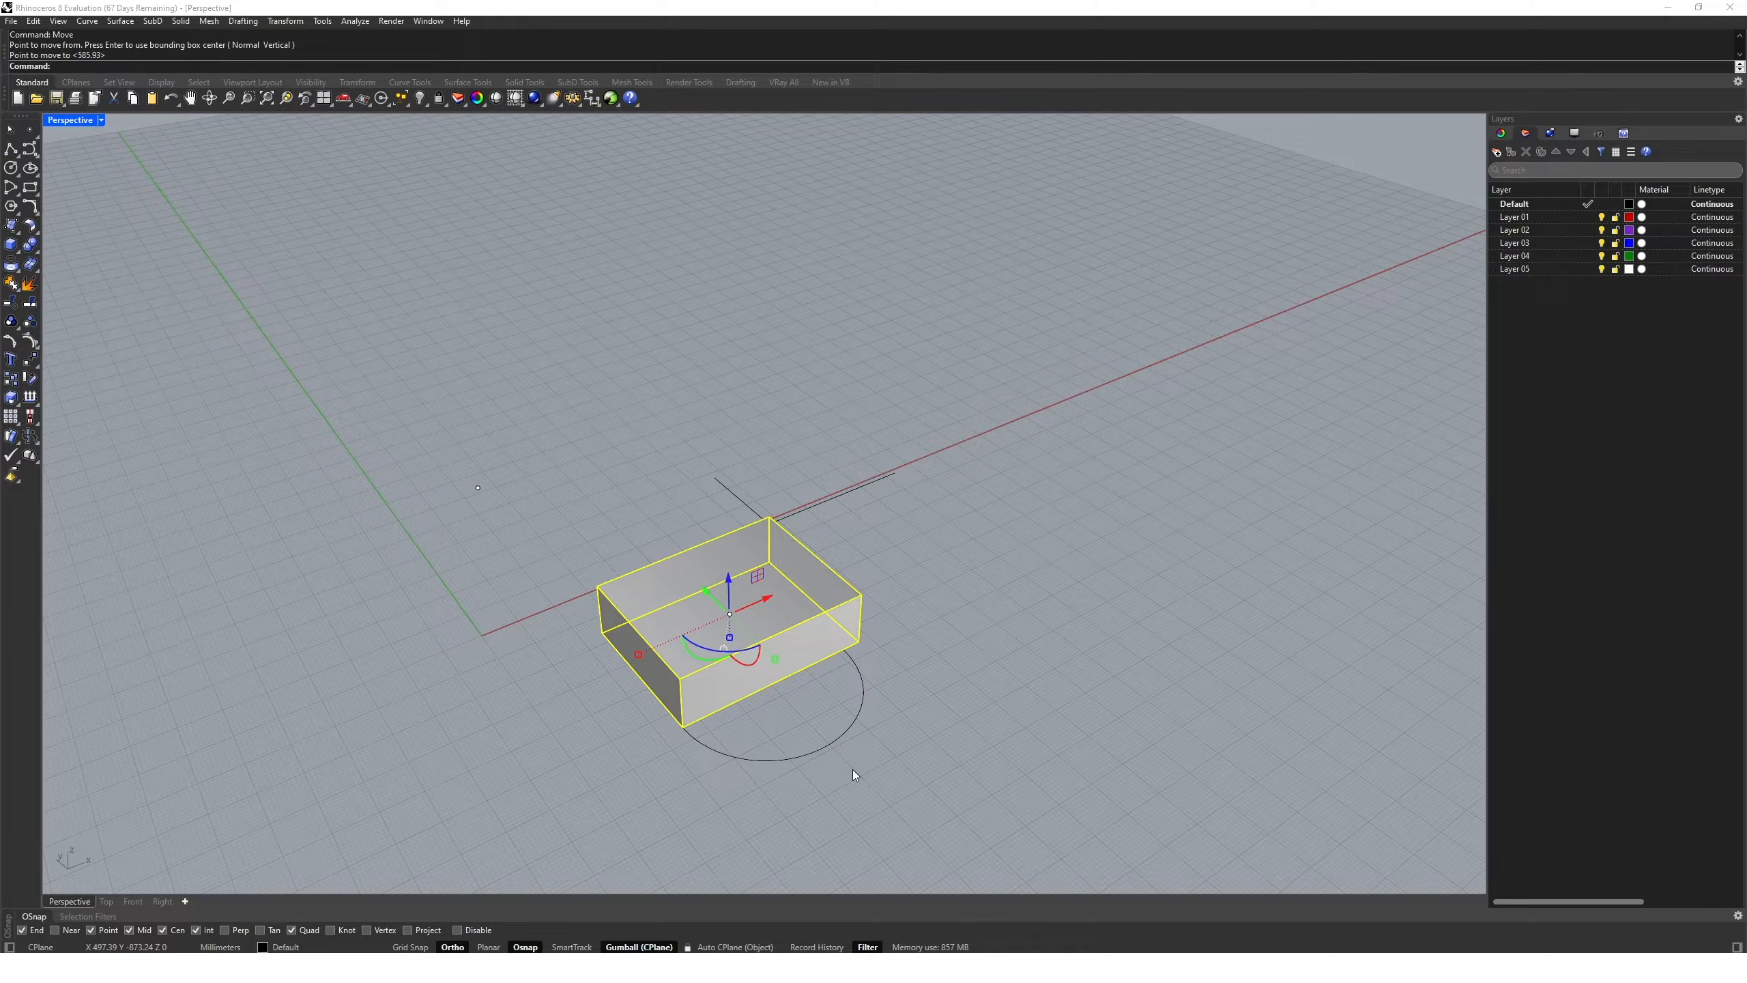
# - Turn on the Near snap, move the box by its front bottom corner onto the line beside the X axis, and deselect it
pyautogui.write('Move')
pyautogui.press('Return')
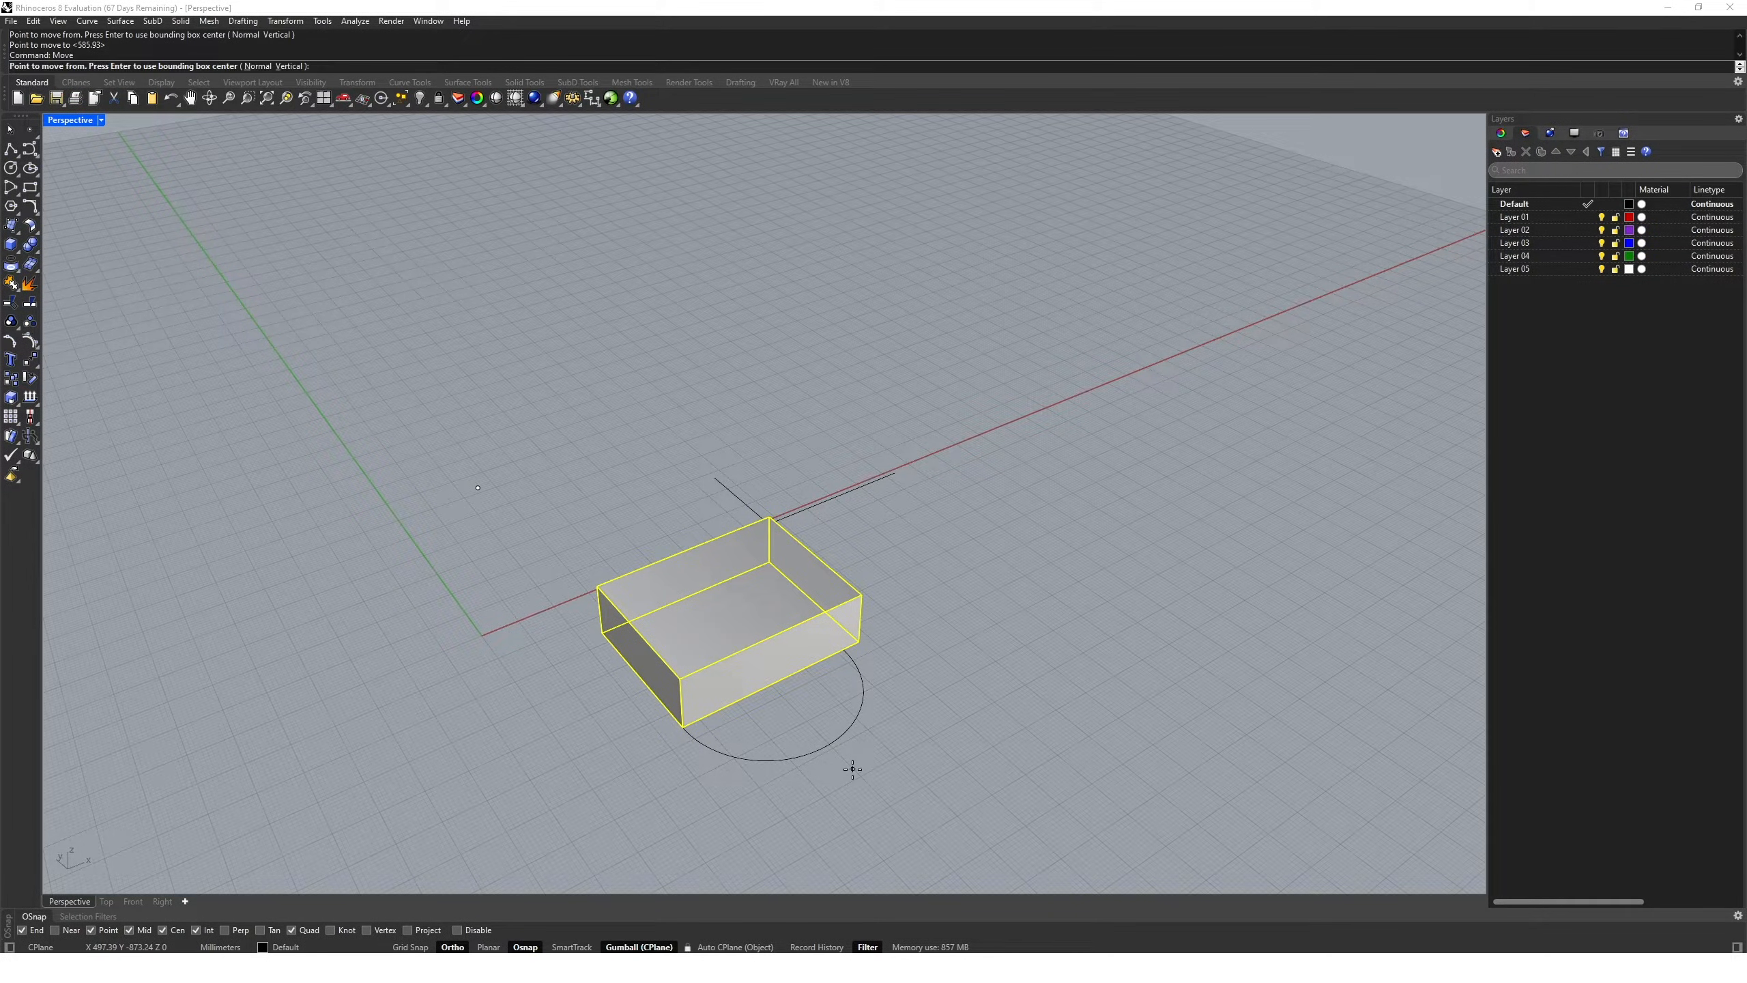
pyautogui.click(56, 929)
pyautogui.click(684, 727)
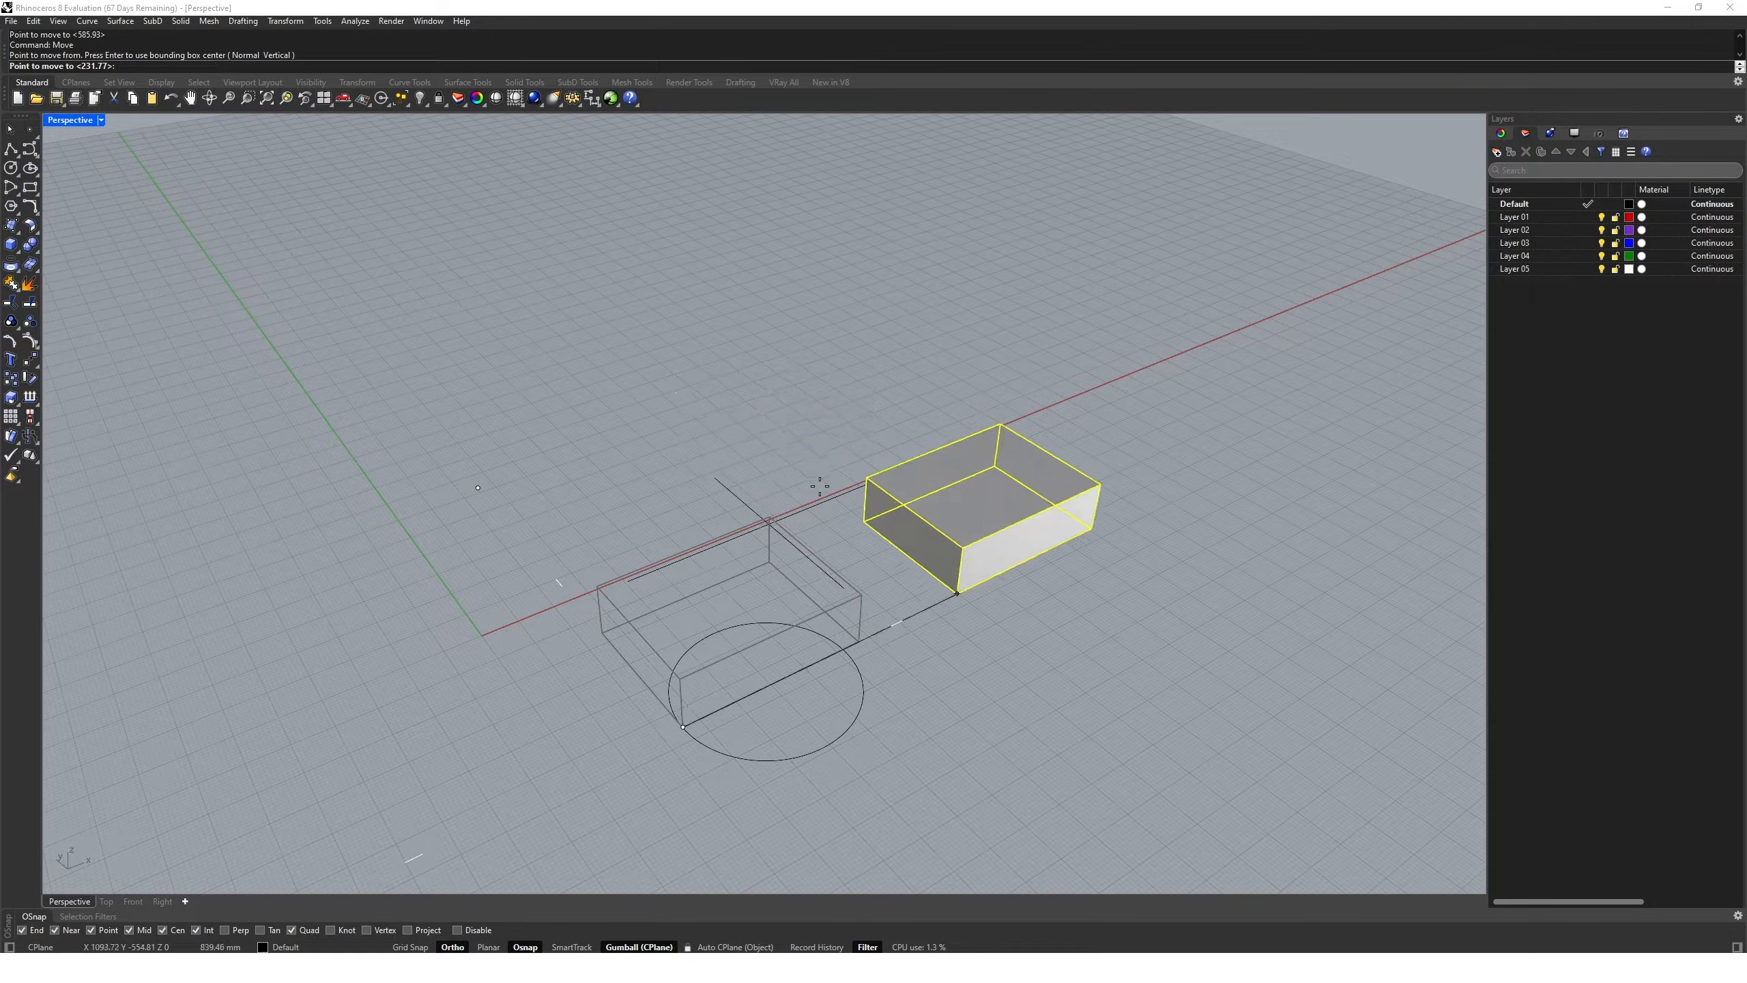
pyautogui.click(845, 493)
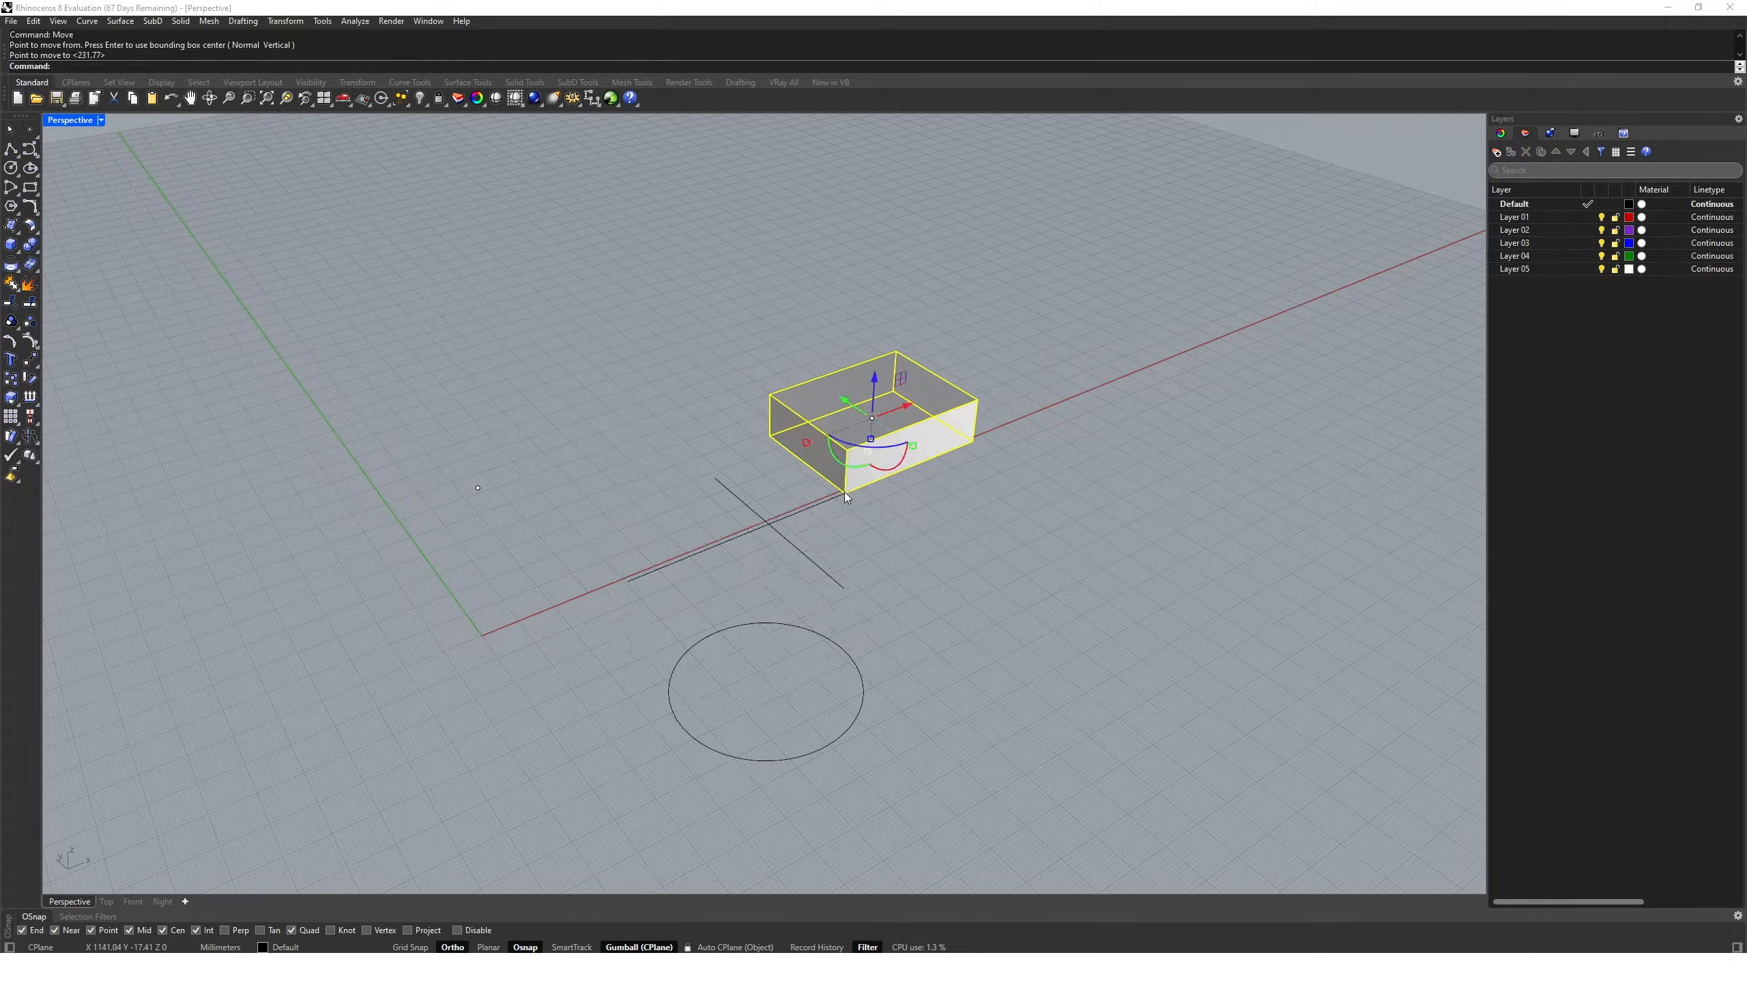
pyautogui.click(985, 554)
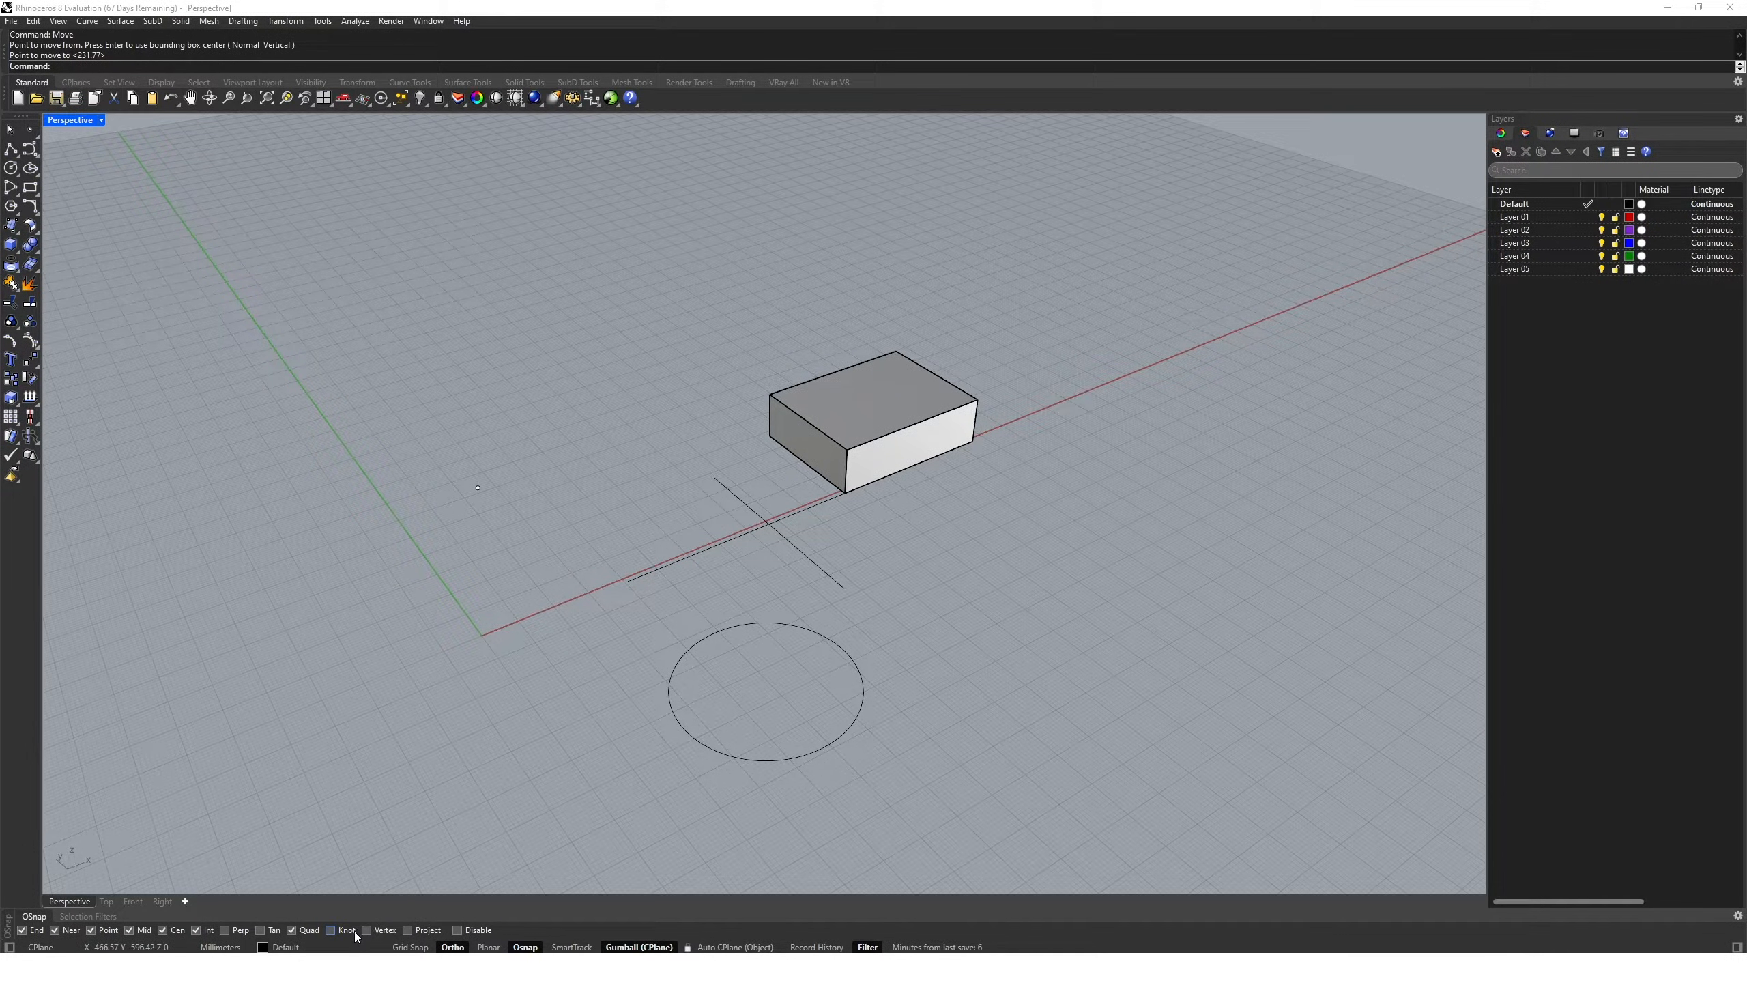
pyautogui.click(898, 447)
pyautogui.write('move')
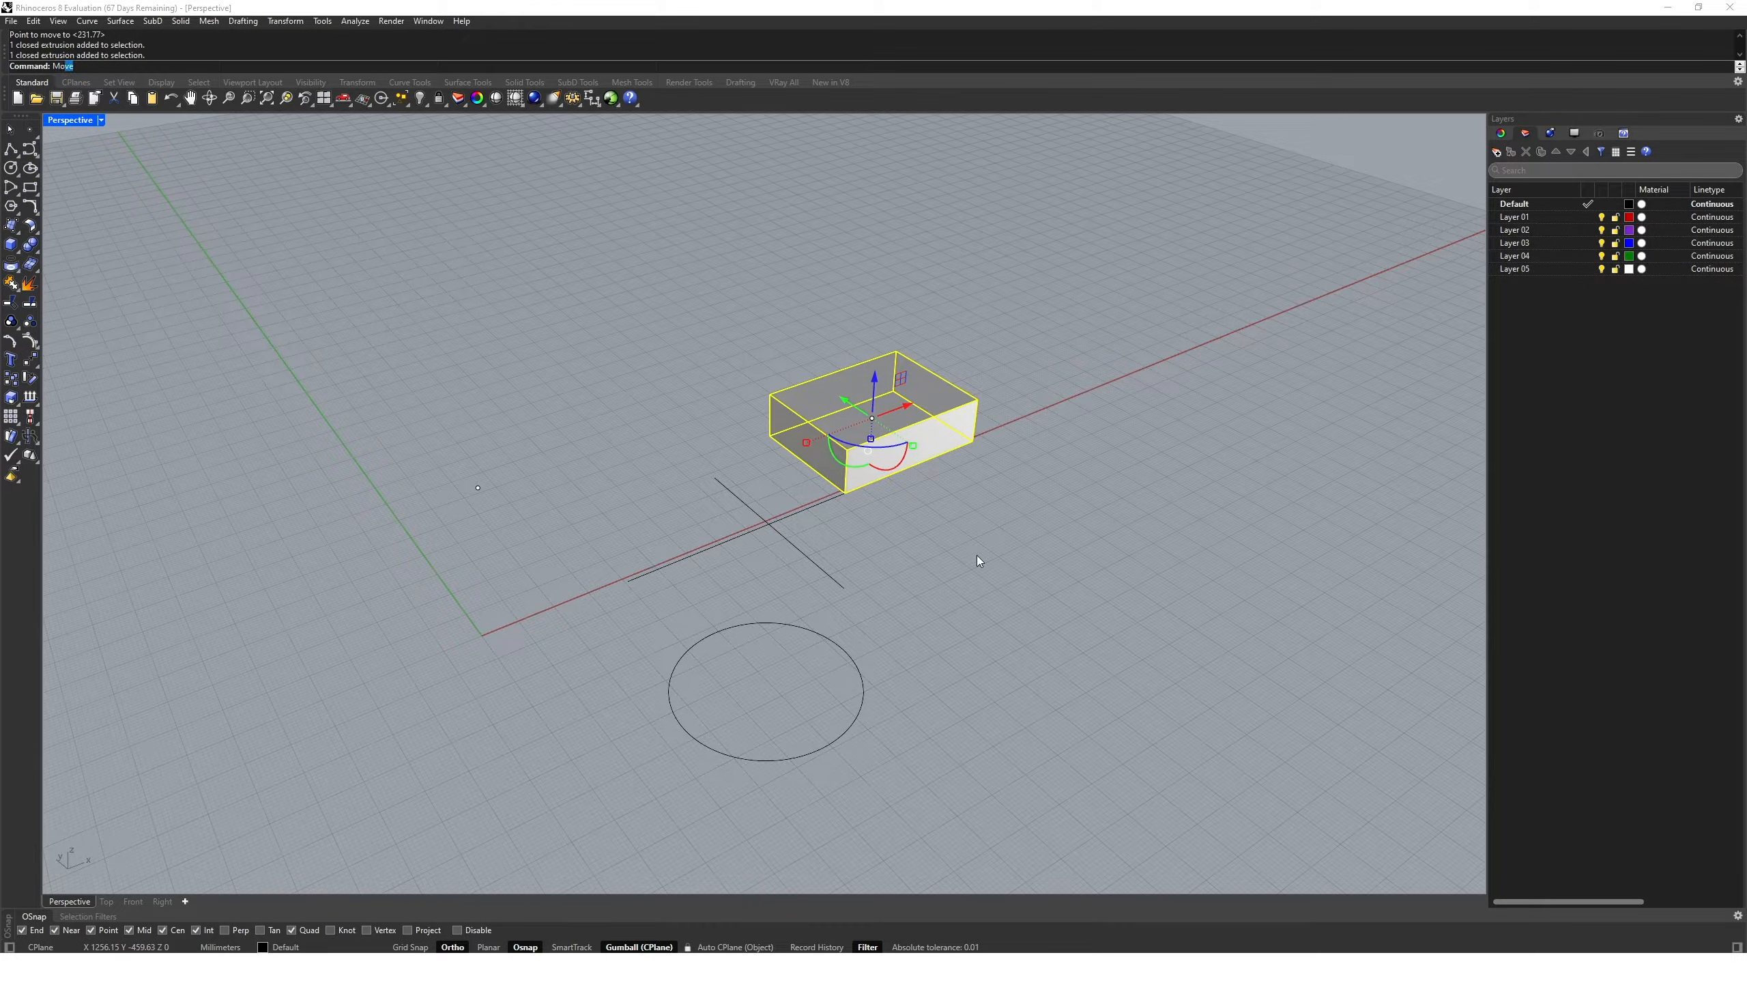
pyautogui.press('Return')
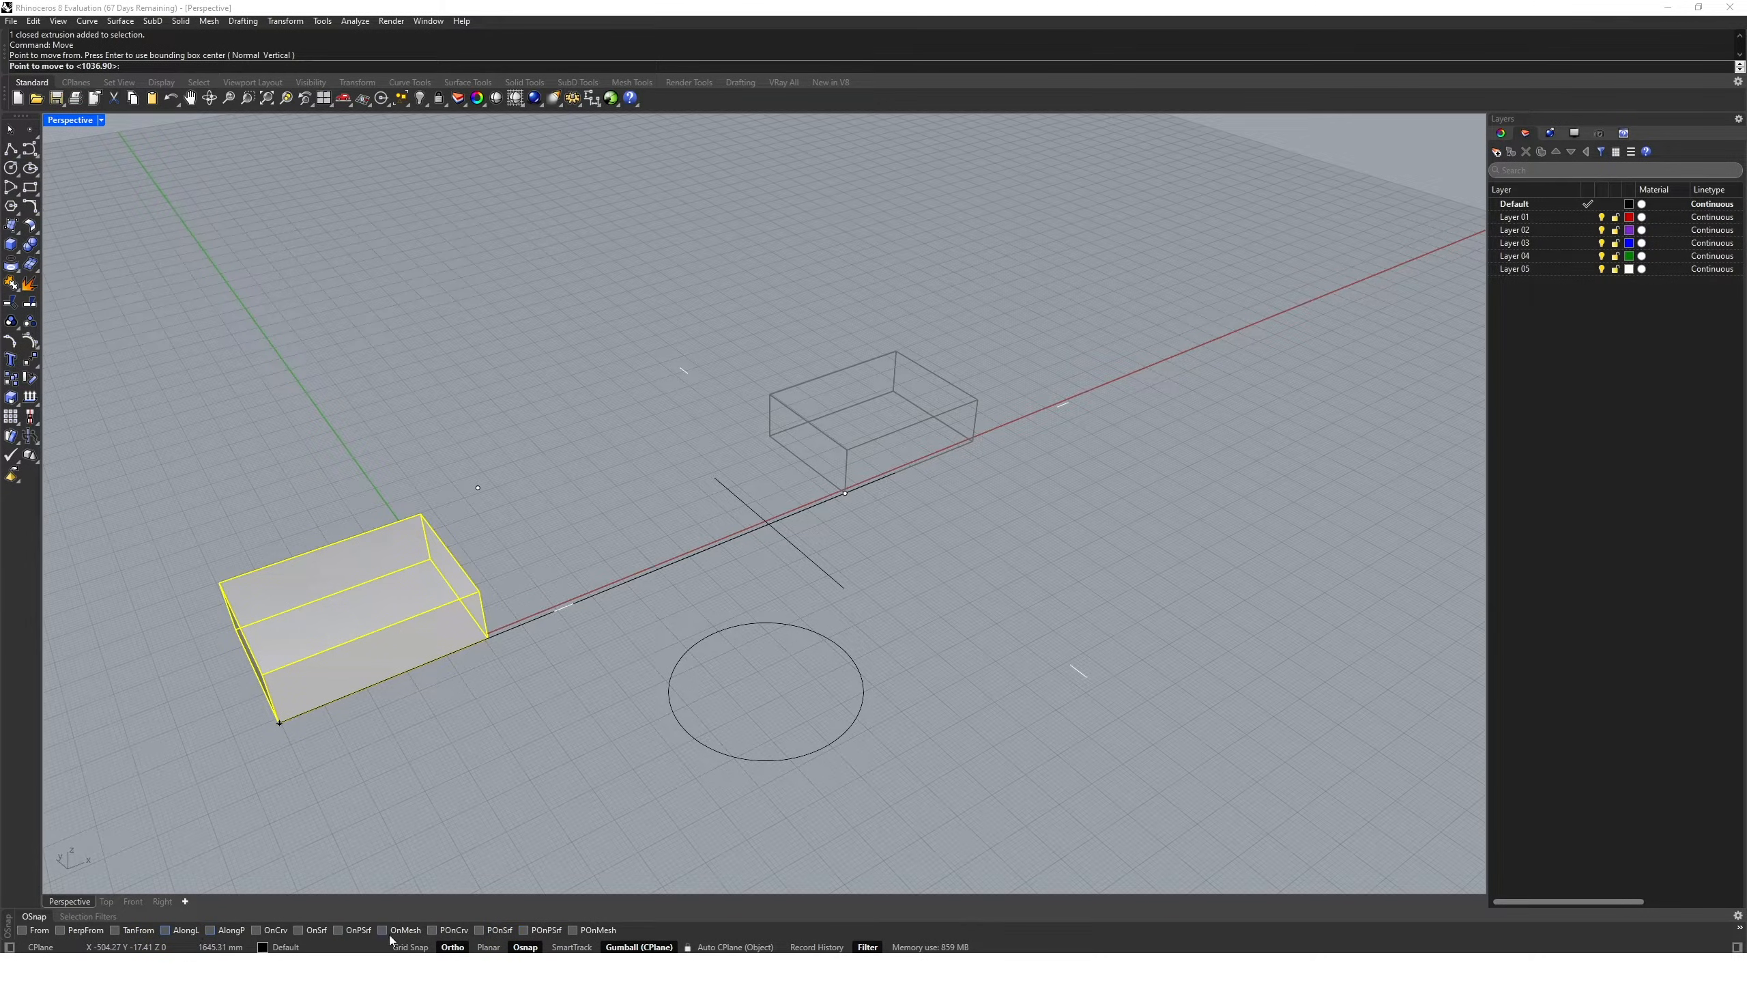
pyautogui.press('Escape')
pyautogui.press('Escape')
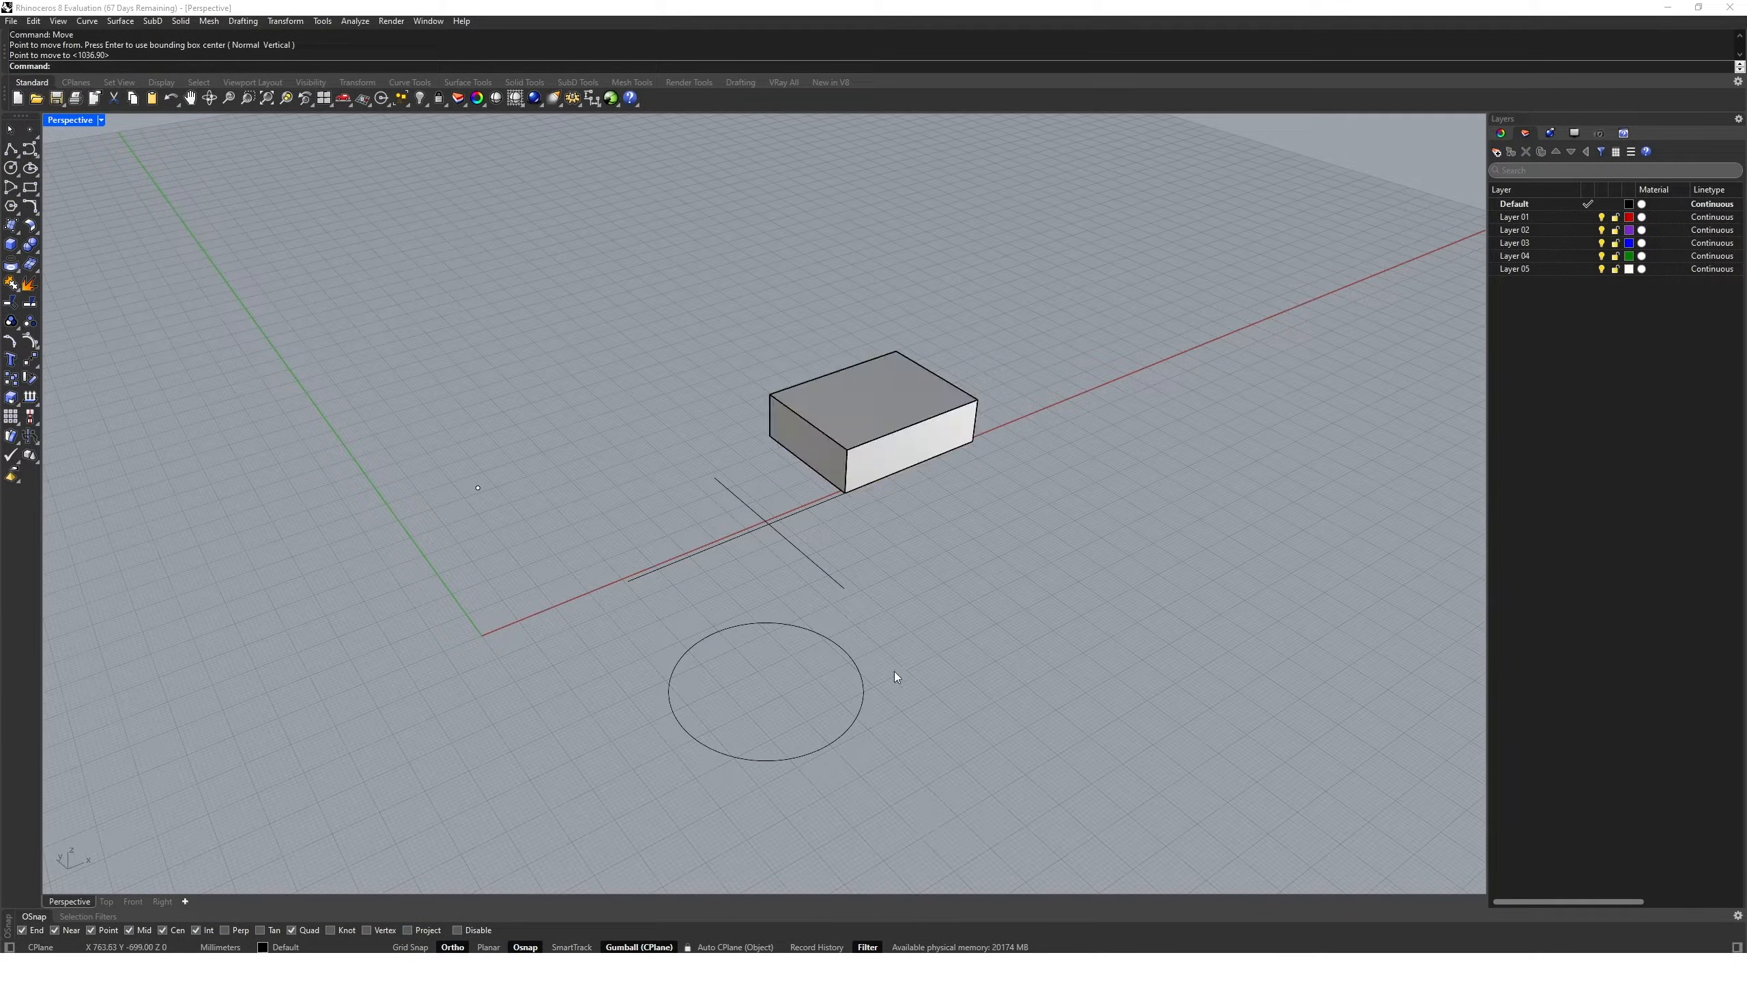
# - Delete the two crossing lines, the circle and the point object, keeping only the box
pyautogui.moveTo(901, 541); pyautogui.dragTo(536, 710)
pyautogui.press('Delete')
pyautogui.moveTo(524, 453); pyautogui.dragTo(468, 515)
pyautogui.press('Delete')
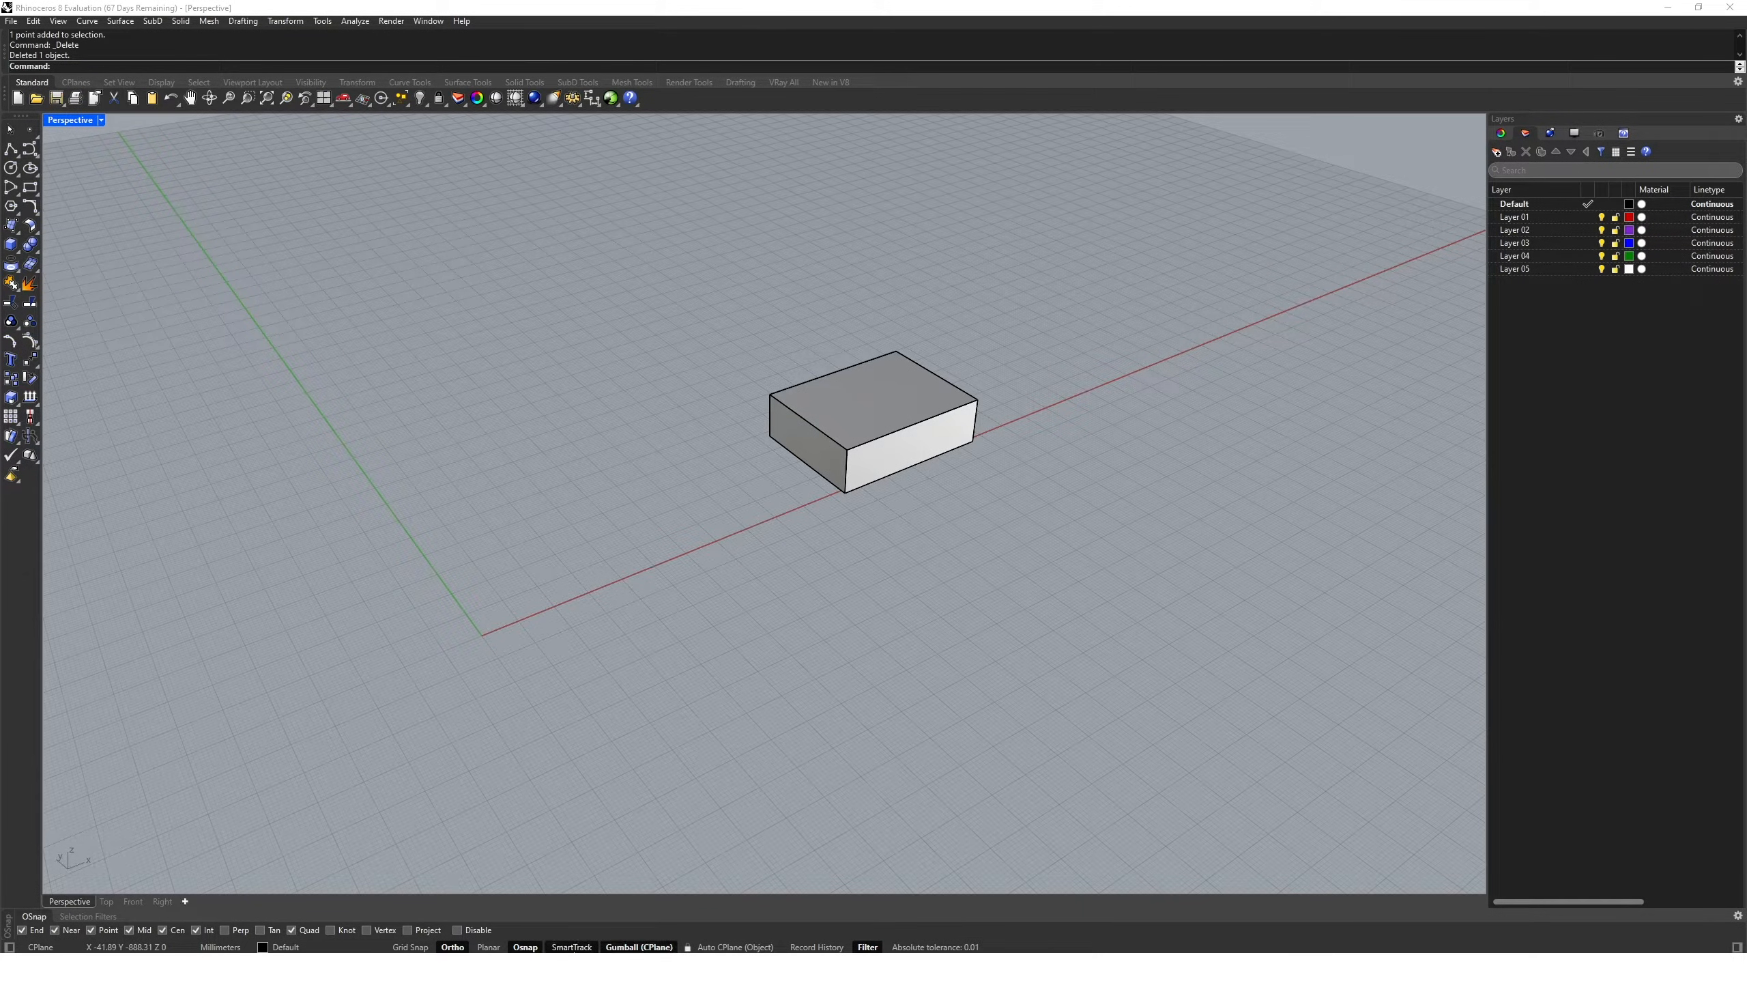
# - Turn on SmartTrack and draw a long line parallel to the Y axis, some distance from the box in the positive X direction
pyautogui.click(572, 947)
pyautogui.moveTo(914, 750); pyautogui.dragTo(784, 702, button='right')
pyautogui.keyDown('shift'); pyautogui.moveTo(784, 702); pyautogui.dragTo(720, 658, button='right'); pyautogui.keyUp('shift')
pyautogui.write('Line')
pyautogui.press('Return')
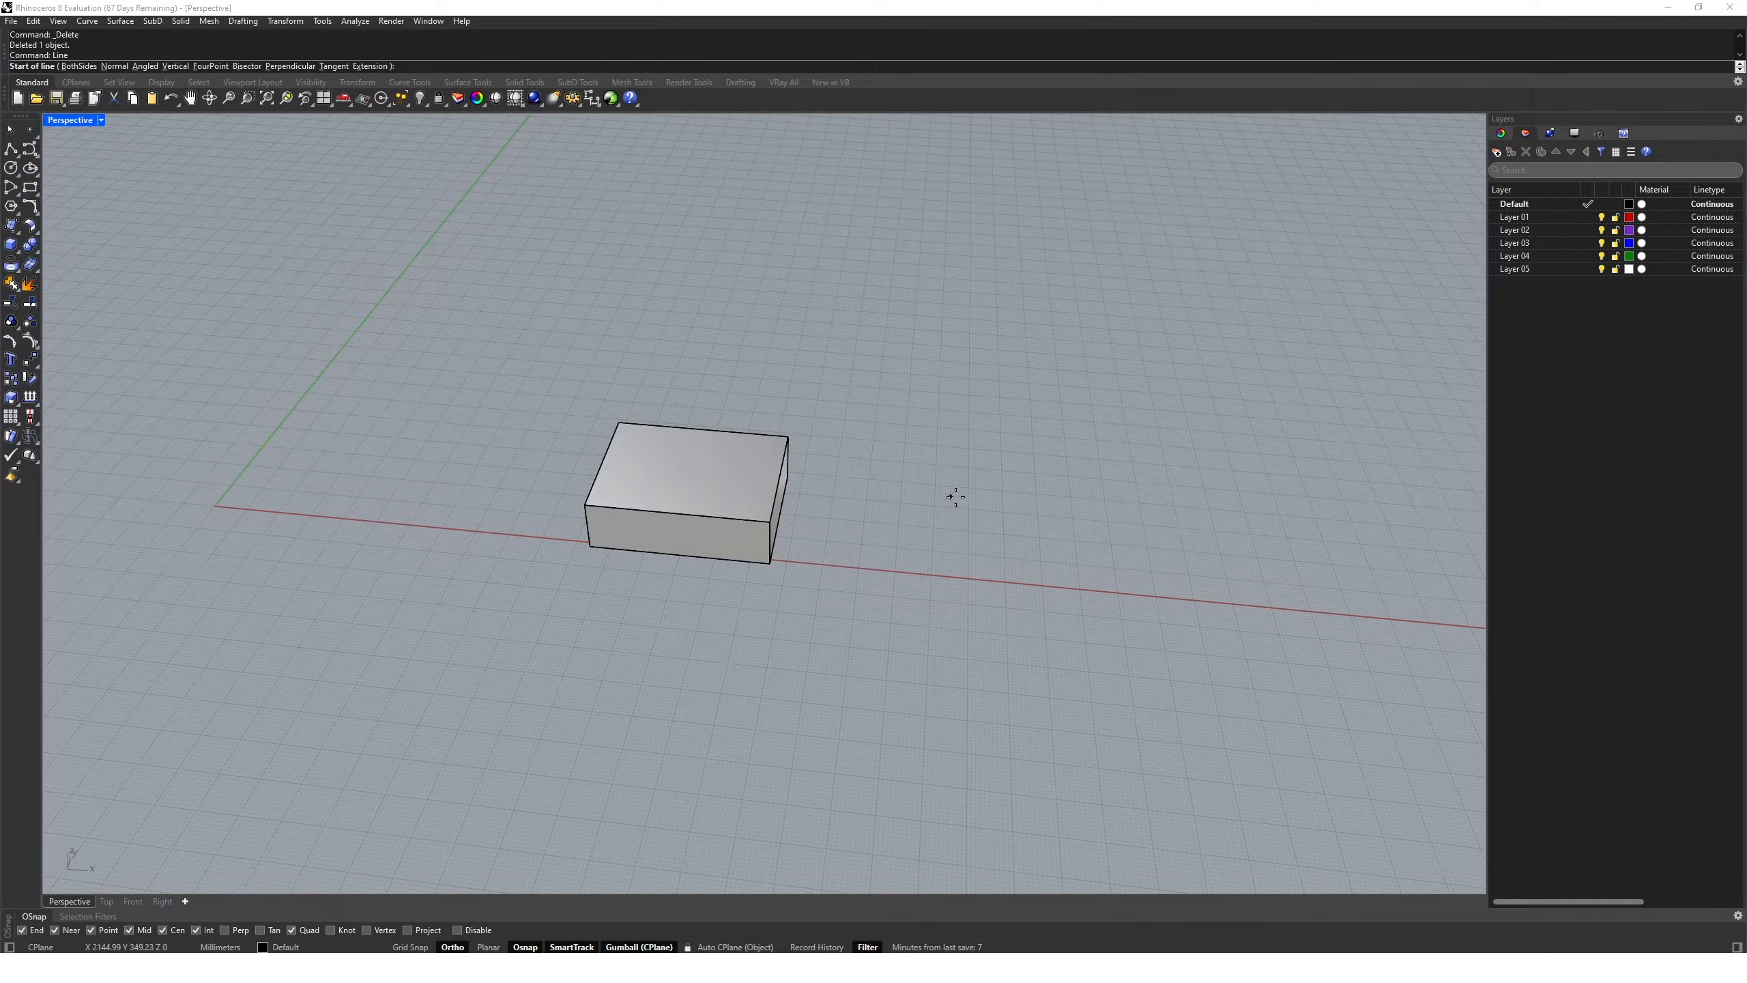
pyautogui.click(1058, 543)
pyautogui.click(1030, 273)
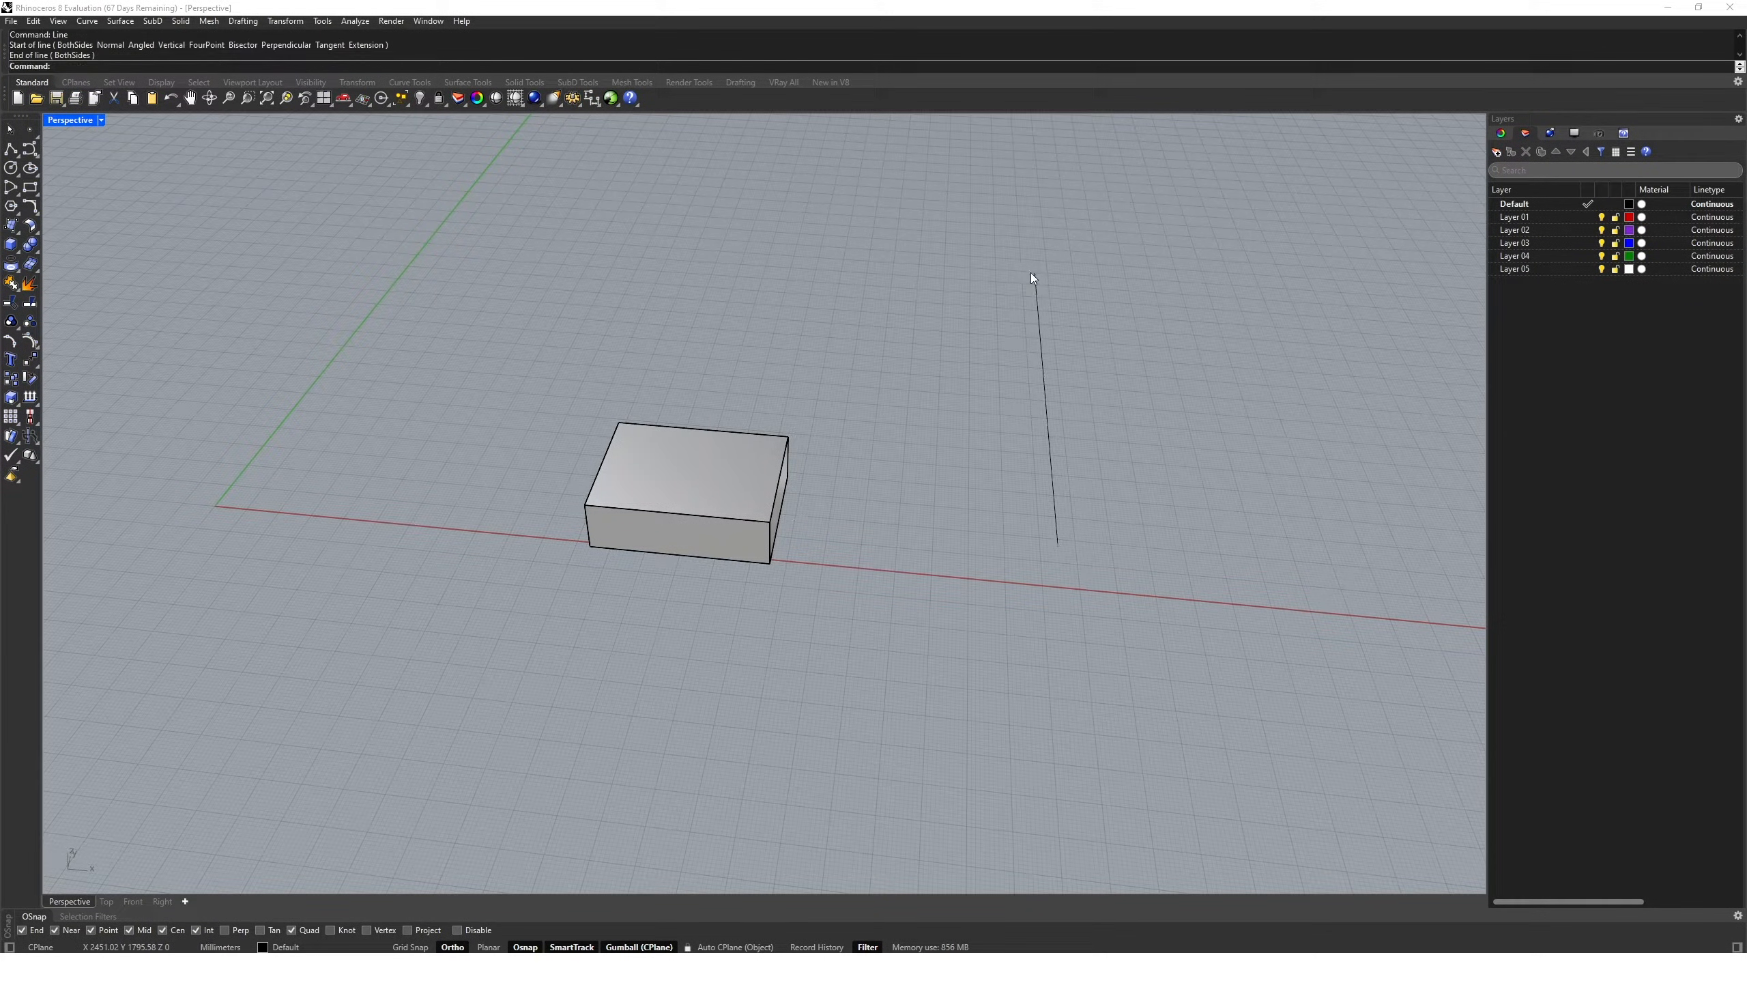
# - Move the box by its bottom corner on the X axis side nearest the origin to the origin (0), and deselect it
pyautogui.moveTo(1031, 273); pyautogui.dragTo(706, 521, button='right')
pyautogui.click(691, 511)
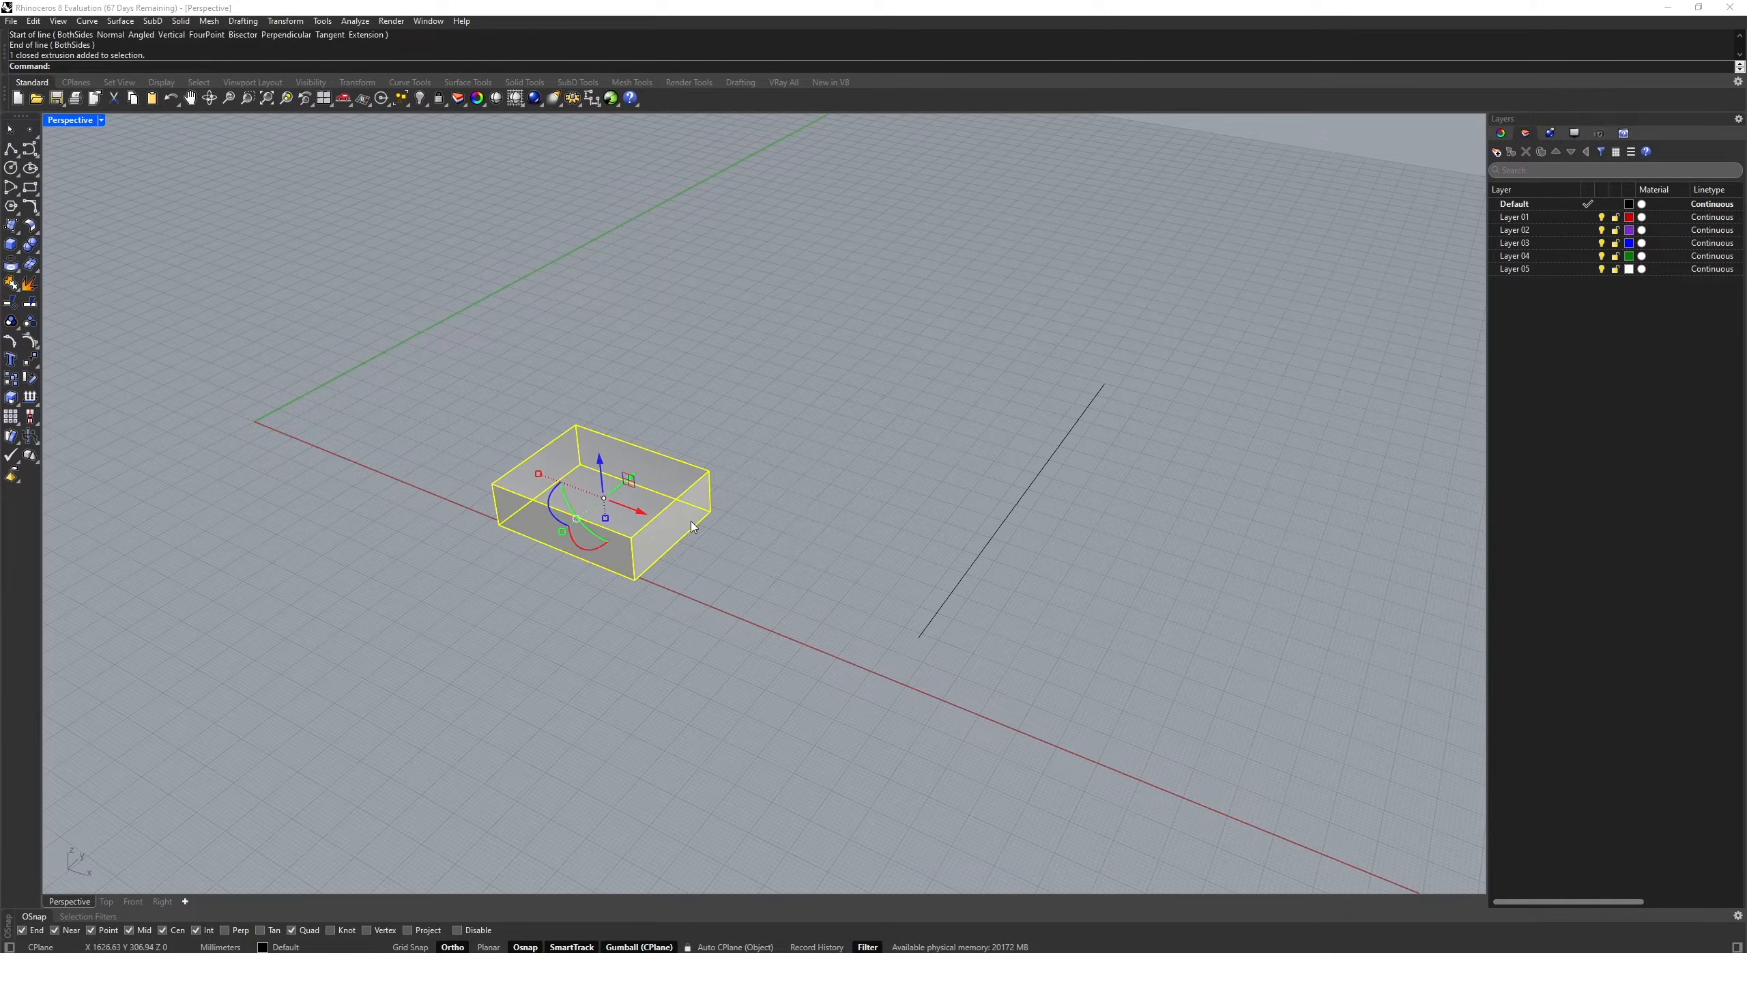
pyautogui.write('M')
pyautogui.press('Return')
pyautogui.click(497, 526)
pyautogui.write('0')
pyautogui.press('Return')
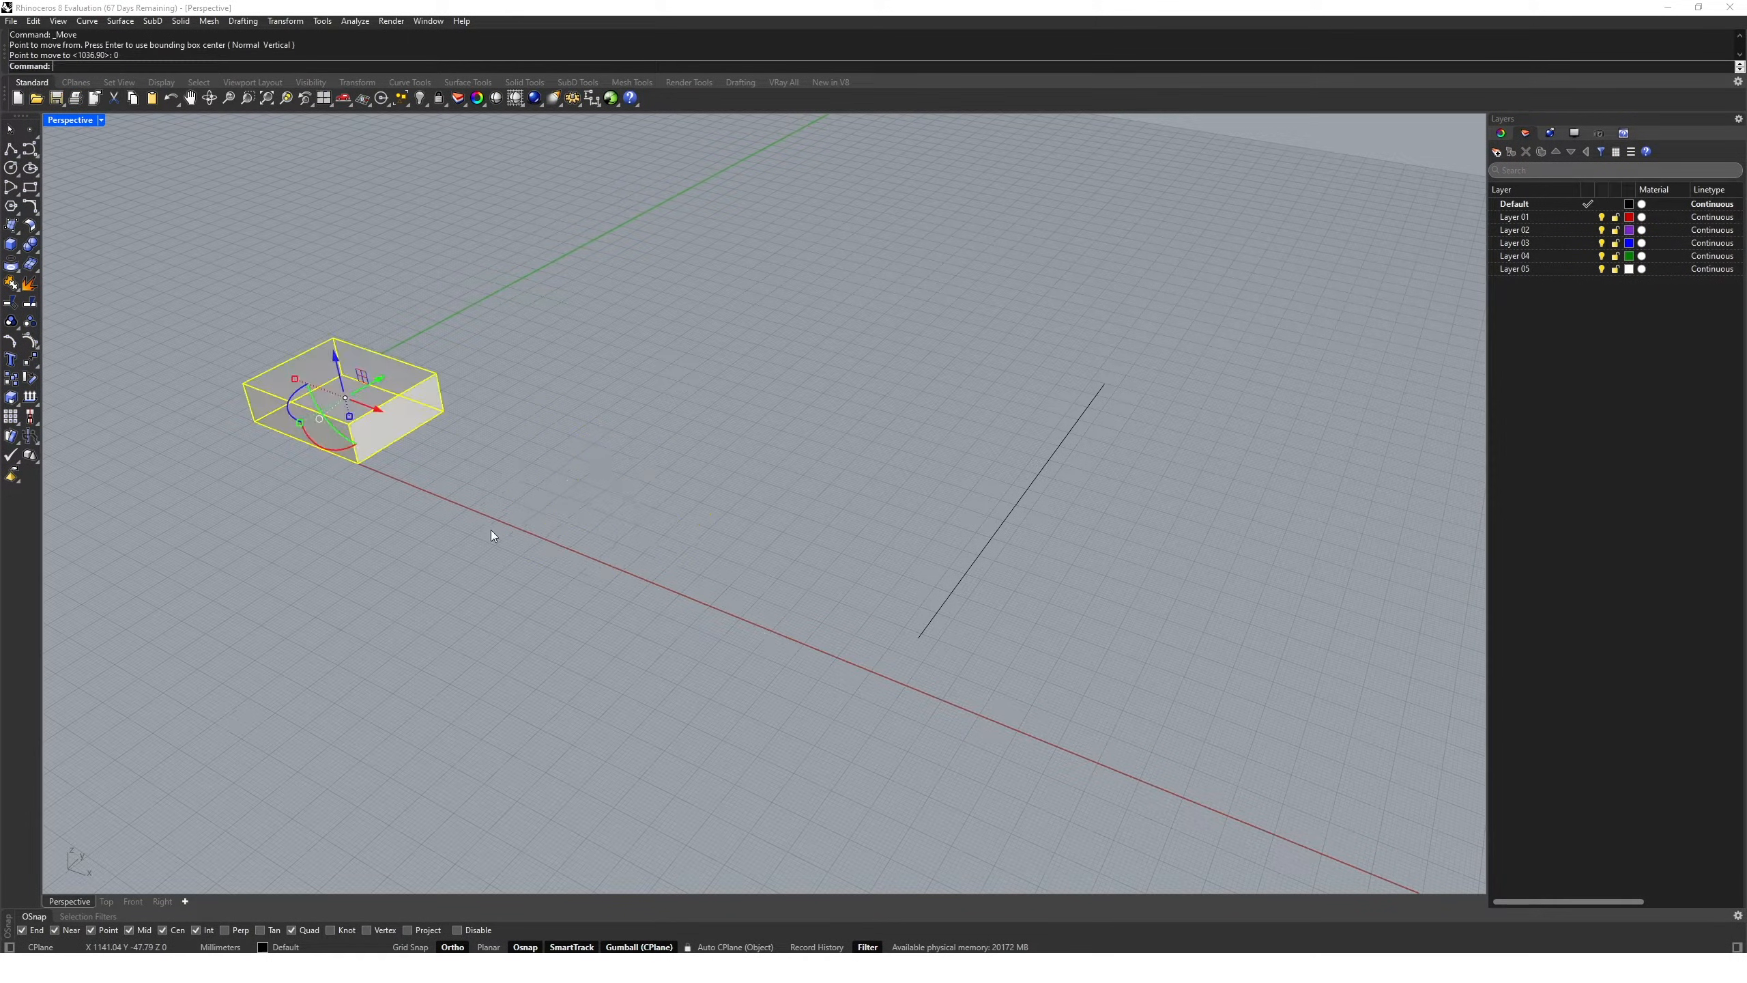
pyautogui.click(505, 529)
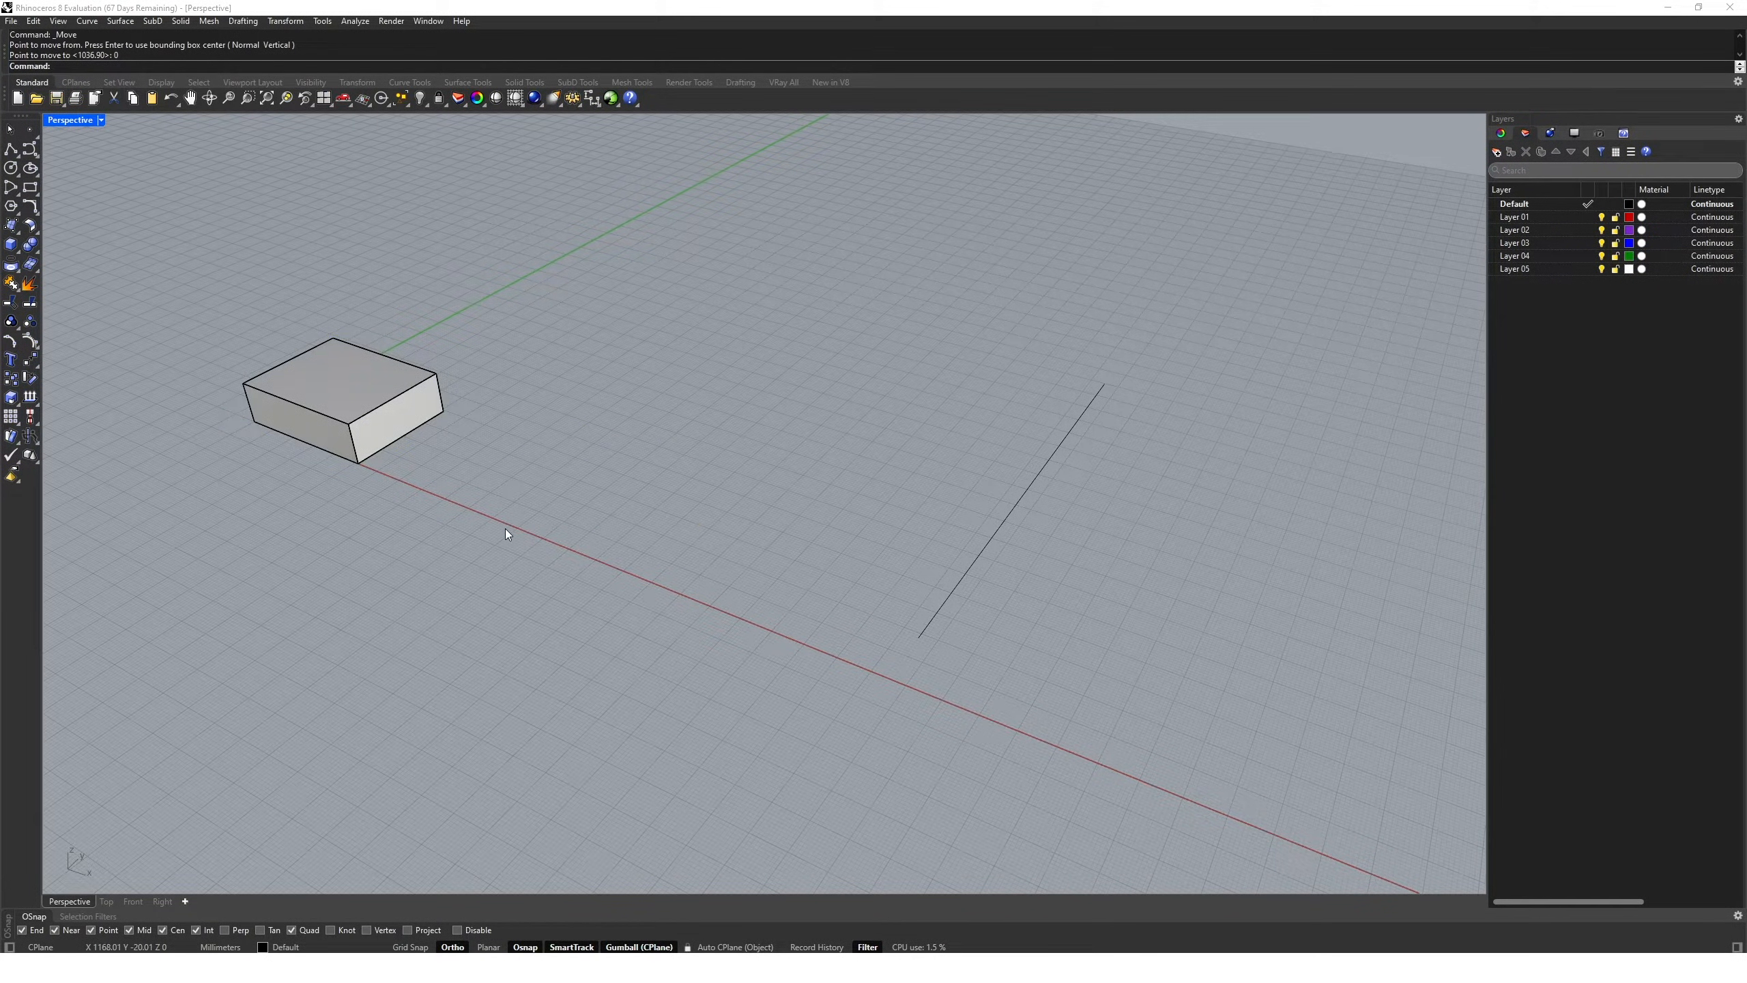
# - Using SmartTrack, move the box by its outer bottom corner along the Y direction until level with the line's far endpoint
pyautogui.keyDown('shift'); pyautogui.moveTo(541, 481); pyautogui.dragTo(434, 603, button='right'); pyautogui.keyUp('shift')
pyautogui.write('Move')
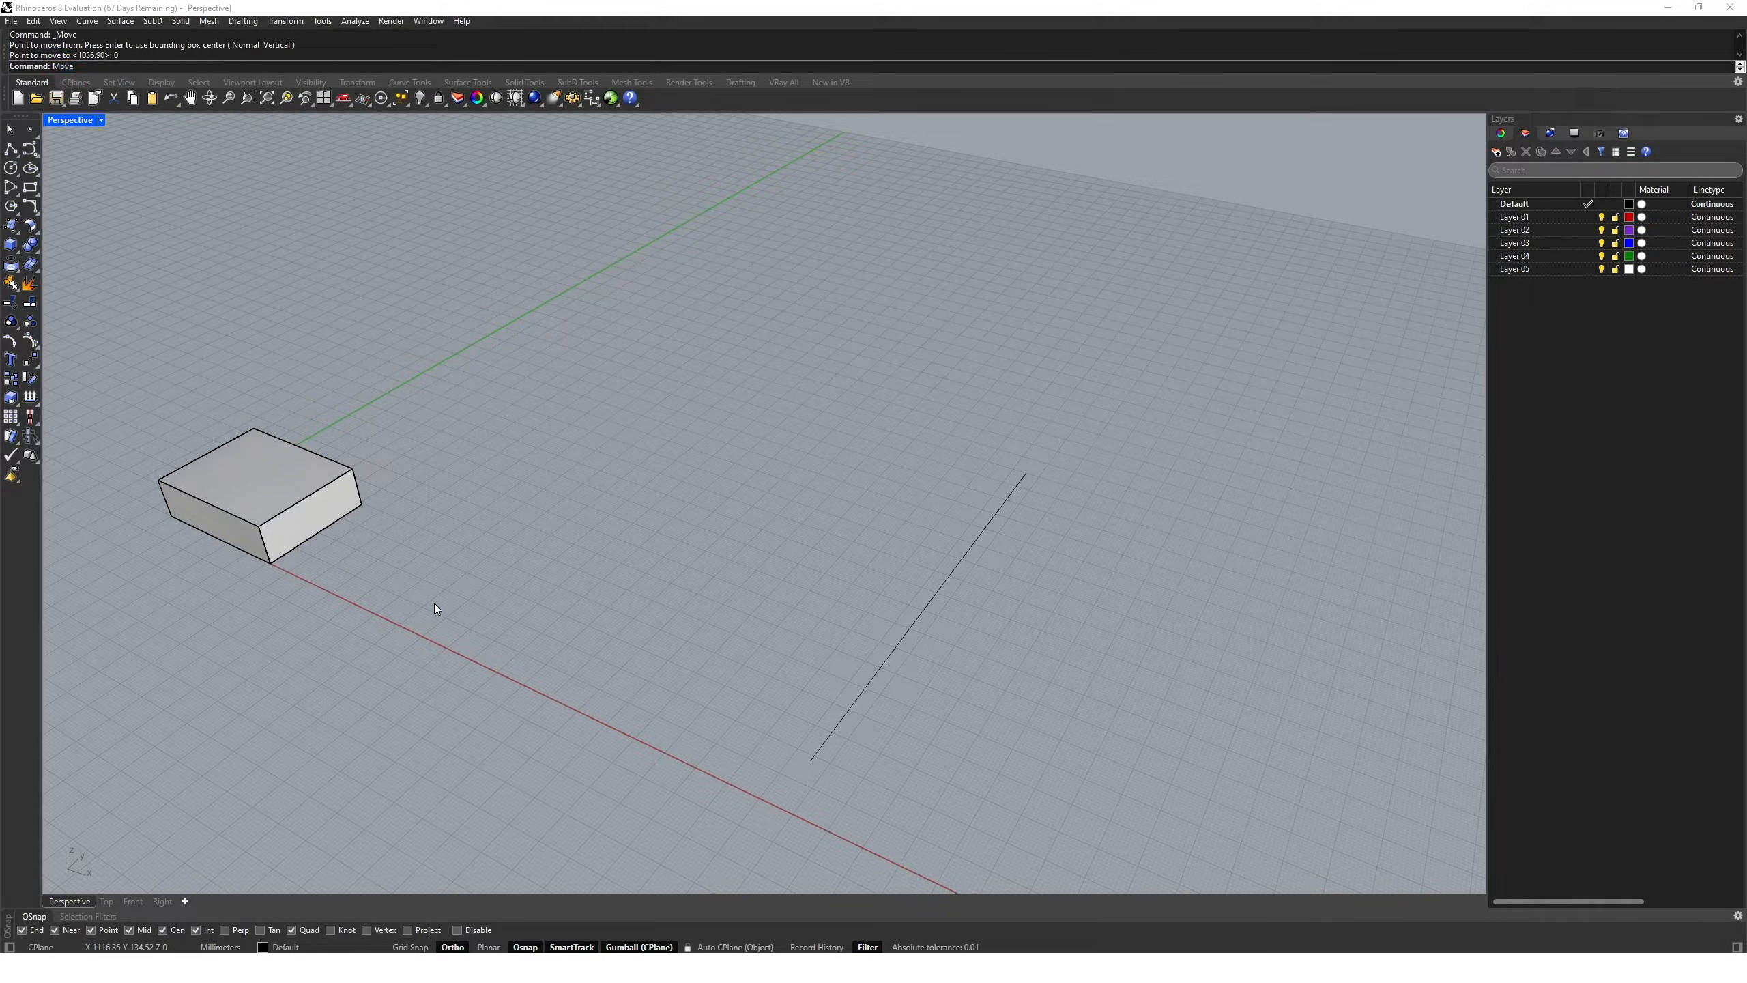
pyautogui.press('Return')
pyautogui.click(359, 504)
pyautogui.press('Return')
pyautogui.click(362, 504)
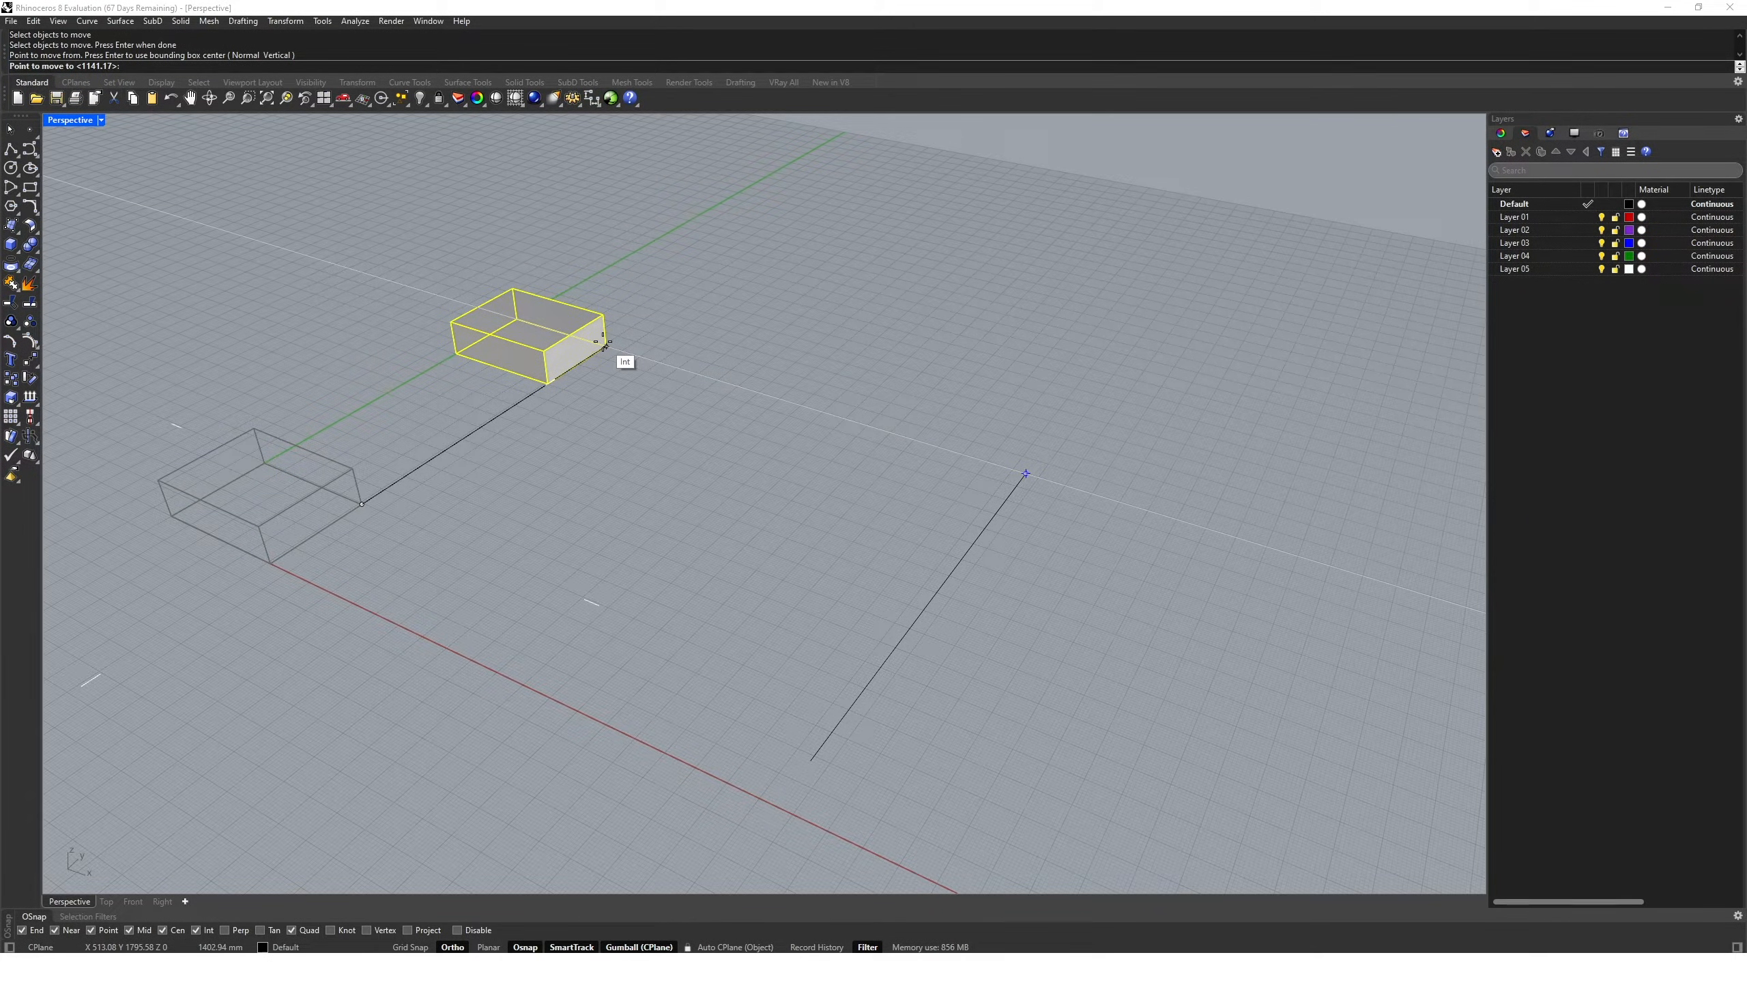
pyautogui.click(604, 342)
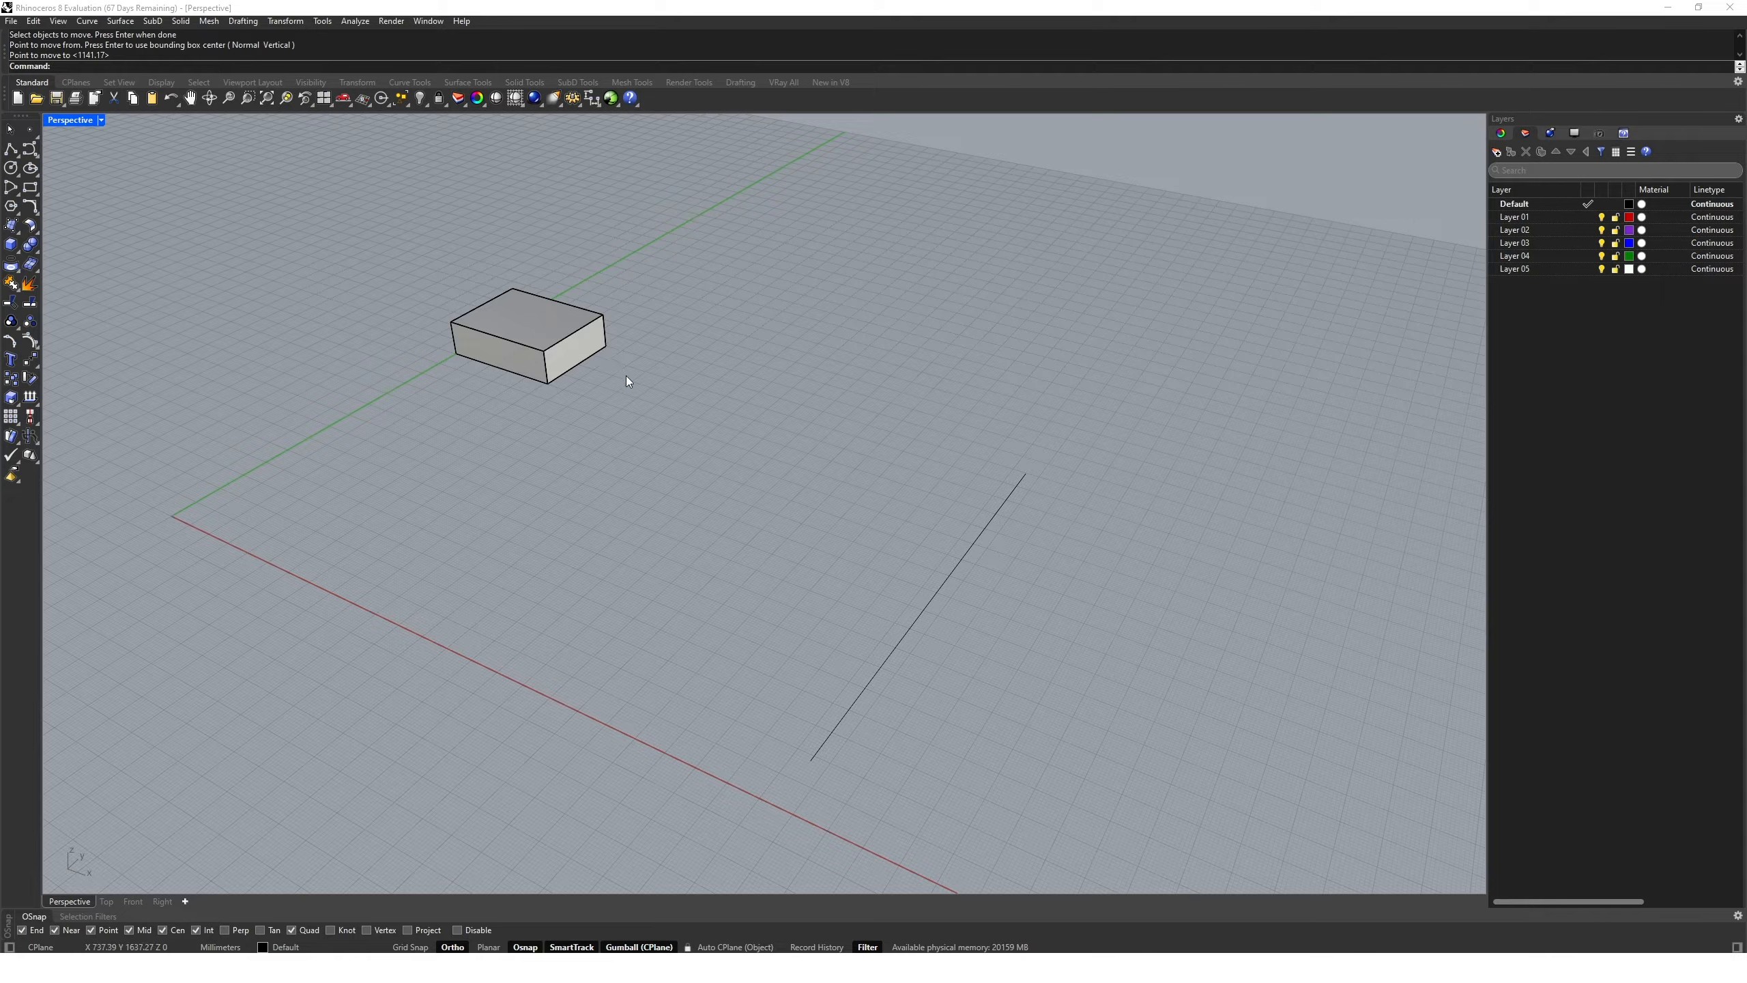
# - Move the box by its front bottom corner onto the tracking line of the line's near endpoint, about 520 mm from it at 180°
pyautogui.rightClick(560, 396)
pyautogui.click(548, 385)
pyautogui.rightClick(549, 386)
pyautogui.click(548, 384)
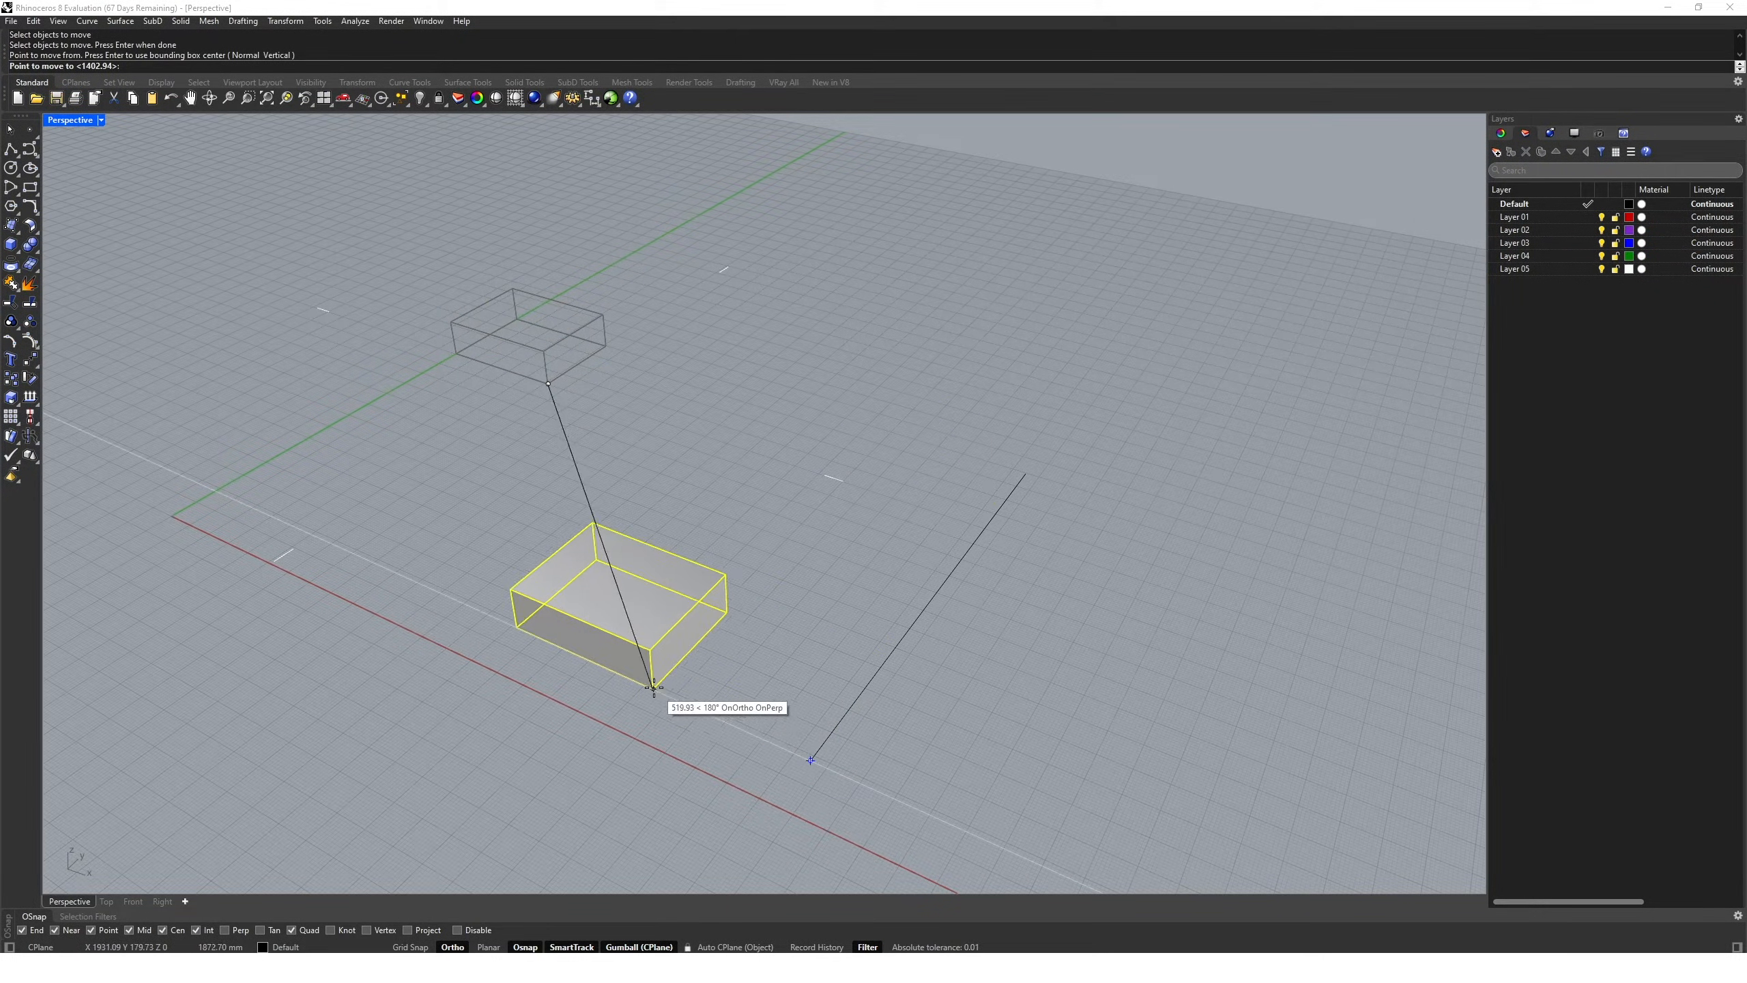
pyautogui.click(654, 688)
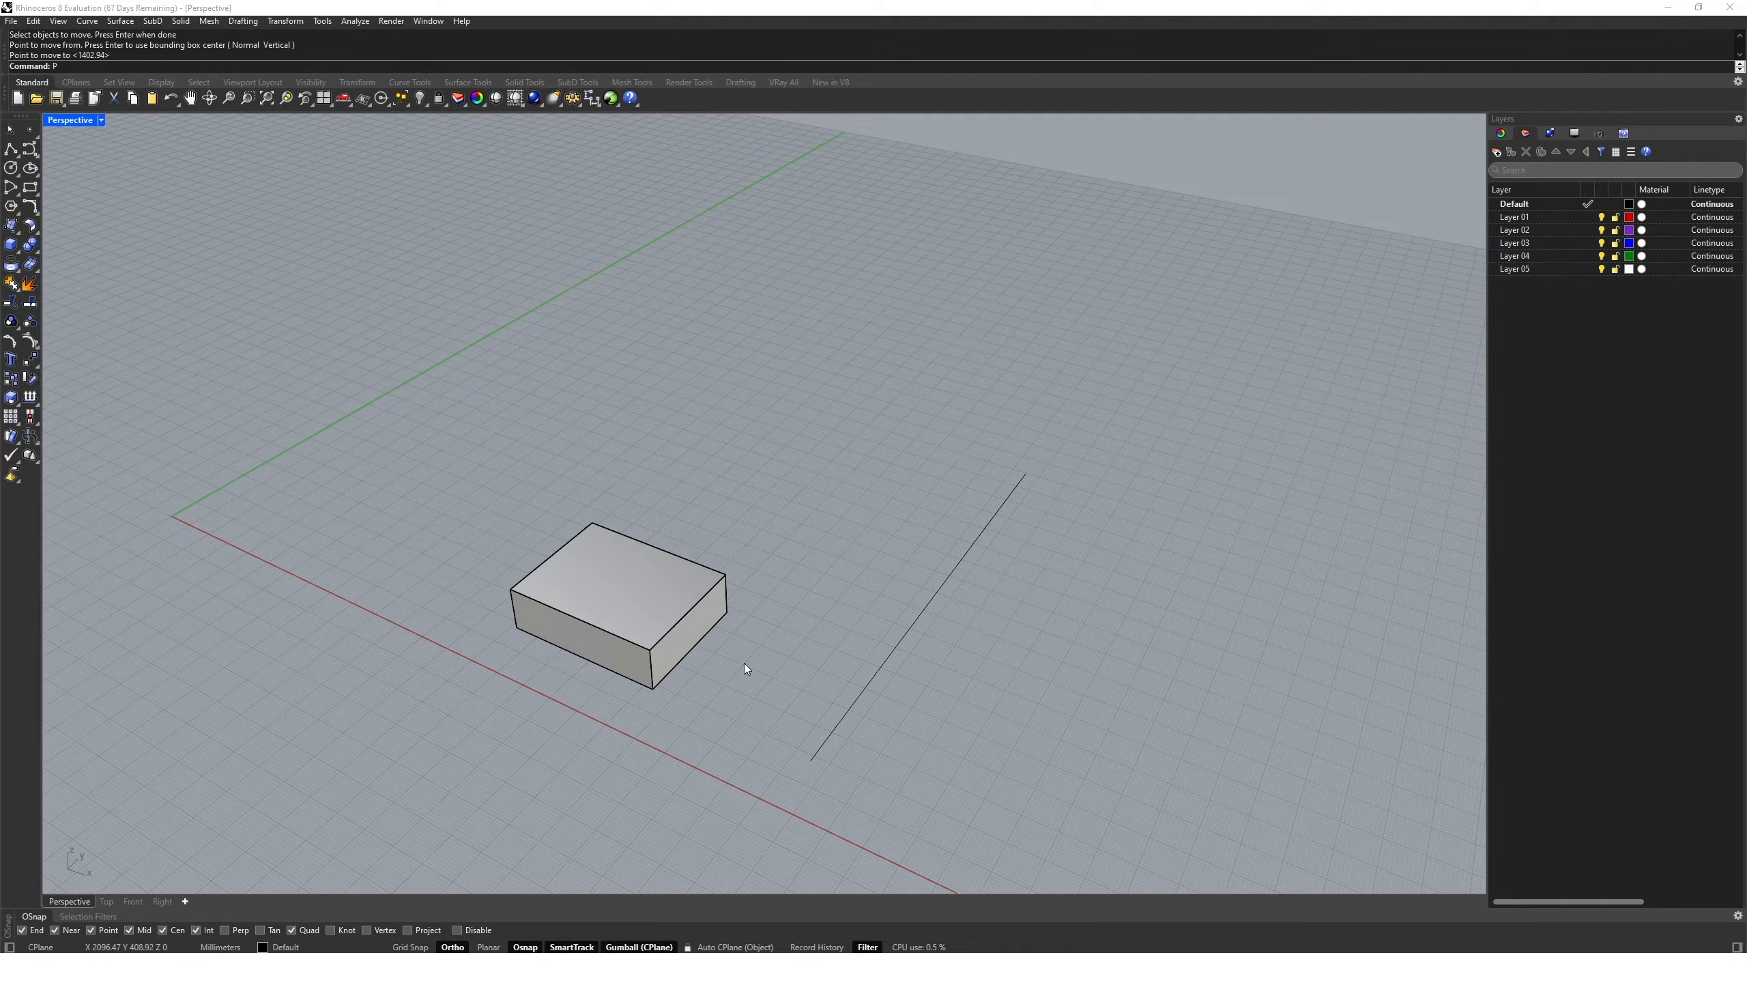
# - Draw a closed, roughly circular eight-segment polyline with Ortho off, starting and ending at the box's far top corner facing the line
pyautogui.write('olyline')
pyautogui.press('Return')
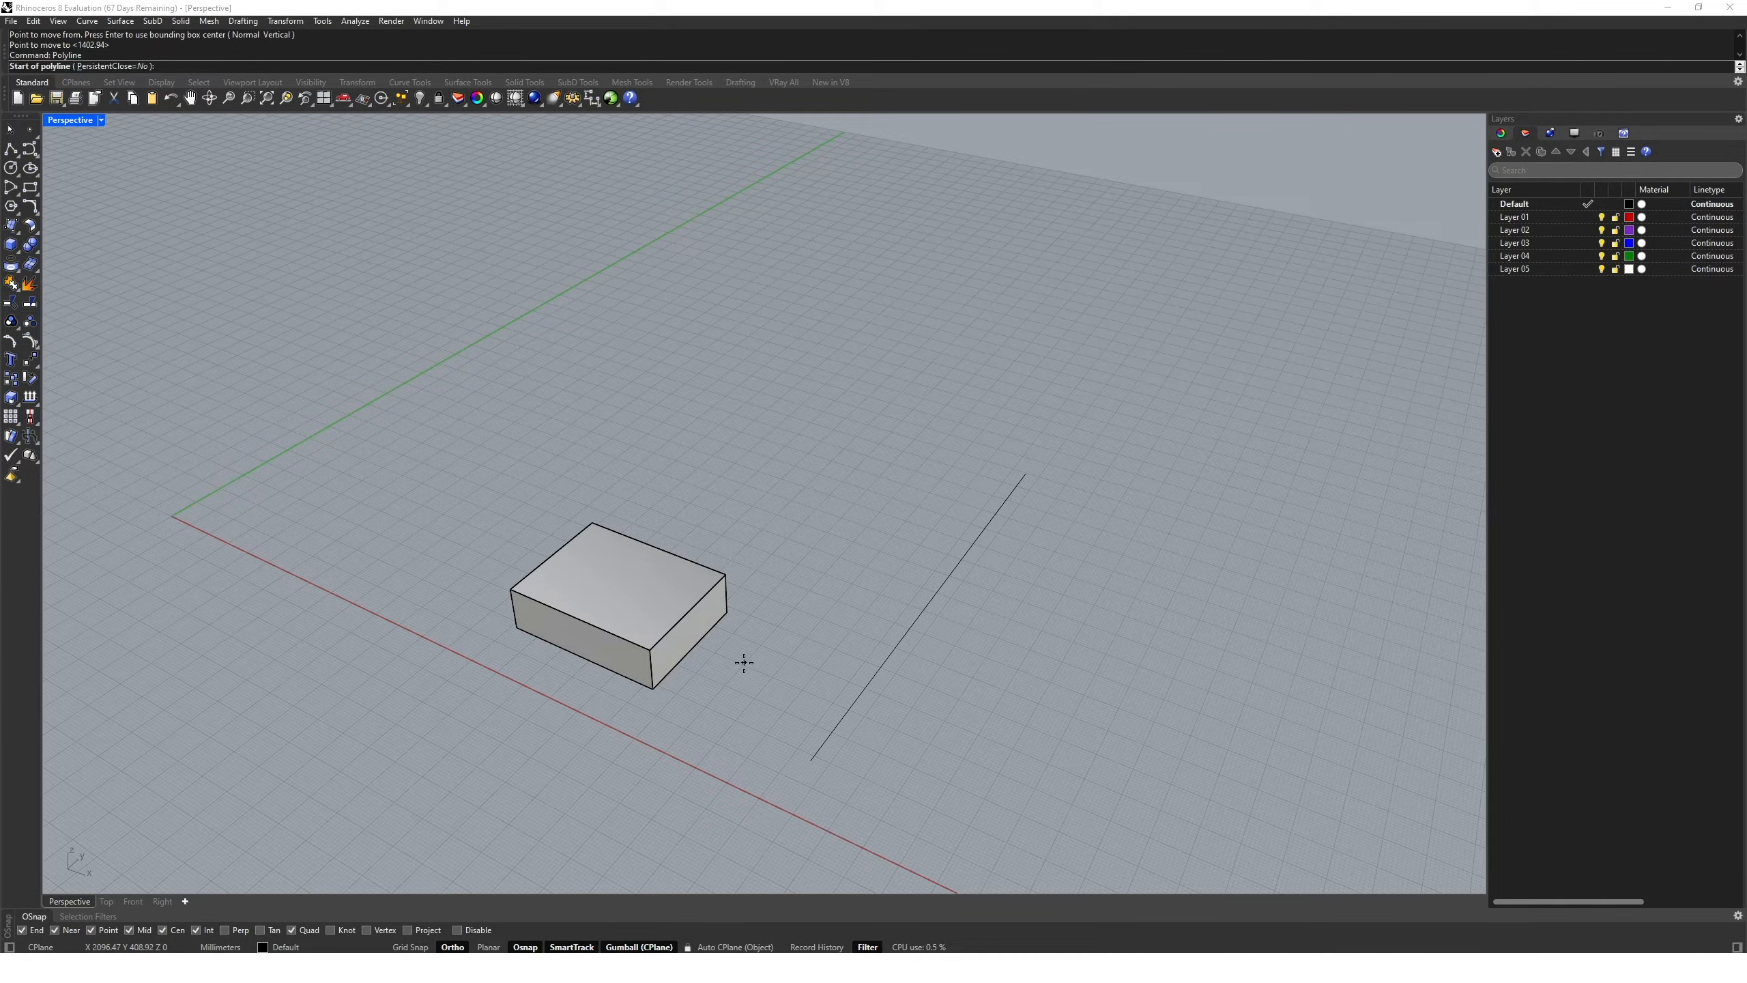
pyautogui.click(726, 573)
pyautogui.press('F8')
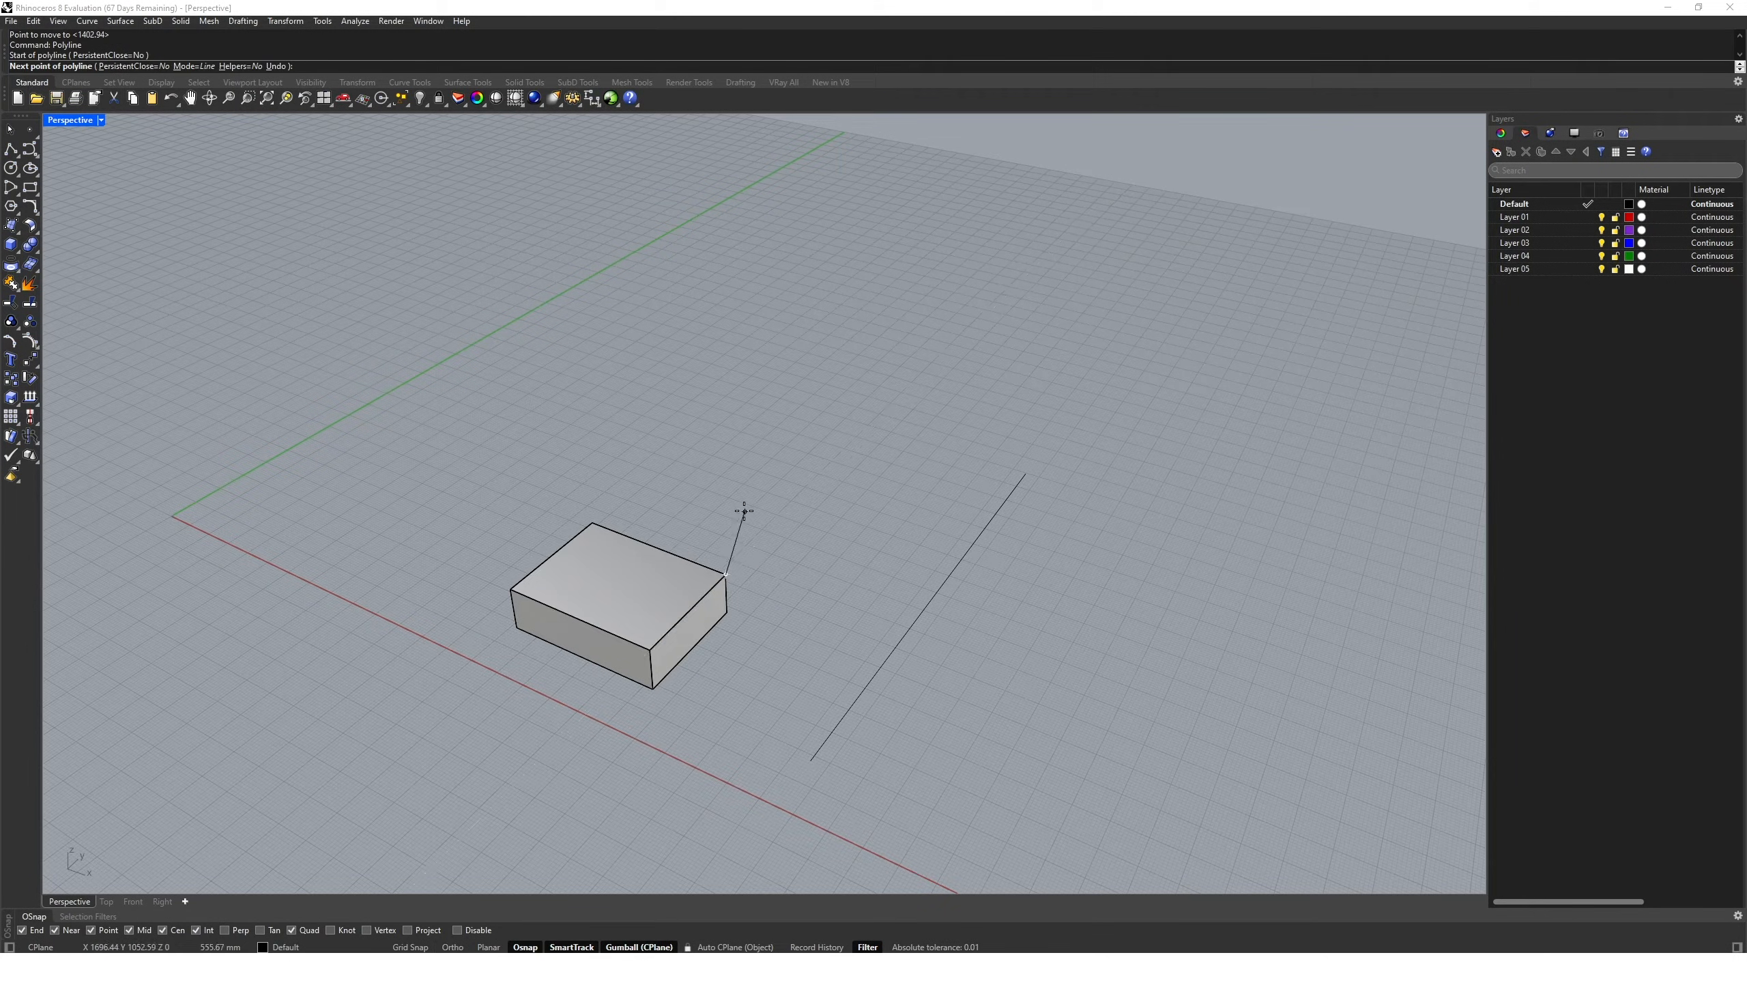
pyautogui.click(742, 508)
pyautogui.click(804, 460)
pyautogui.click(879, 470)
pyautogui.click(915, 512)
pyautogui.click(916, 564)
pyautogui.click(875, 602)
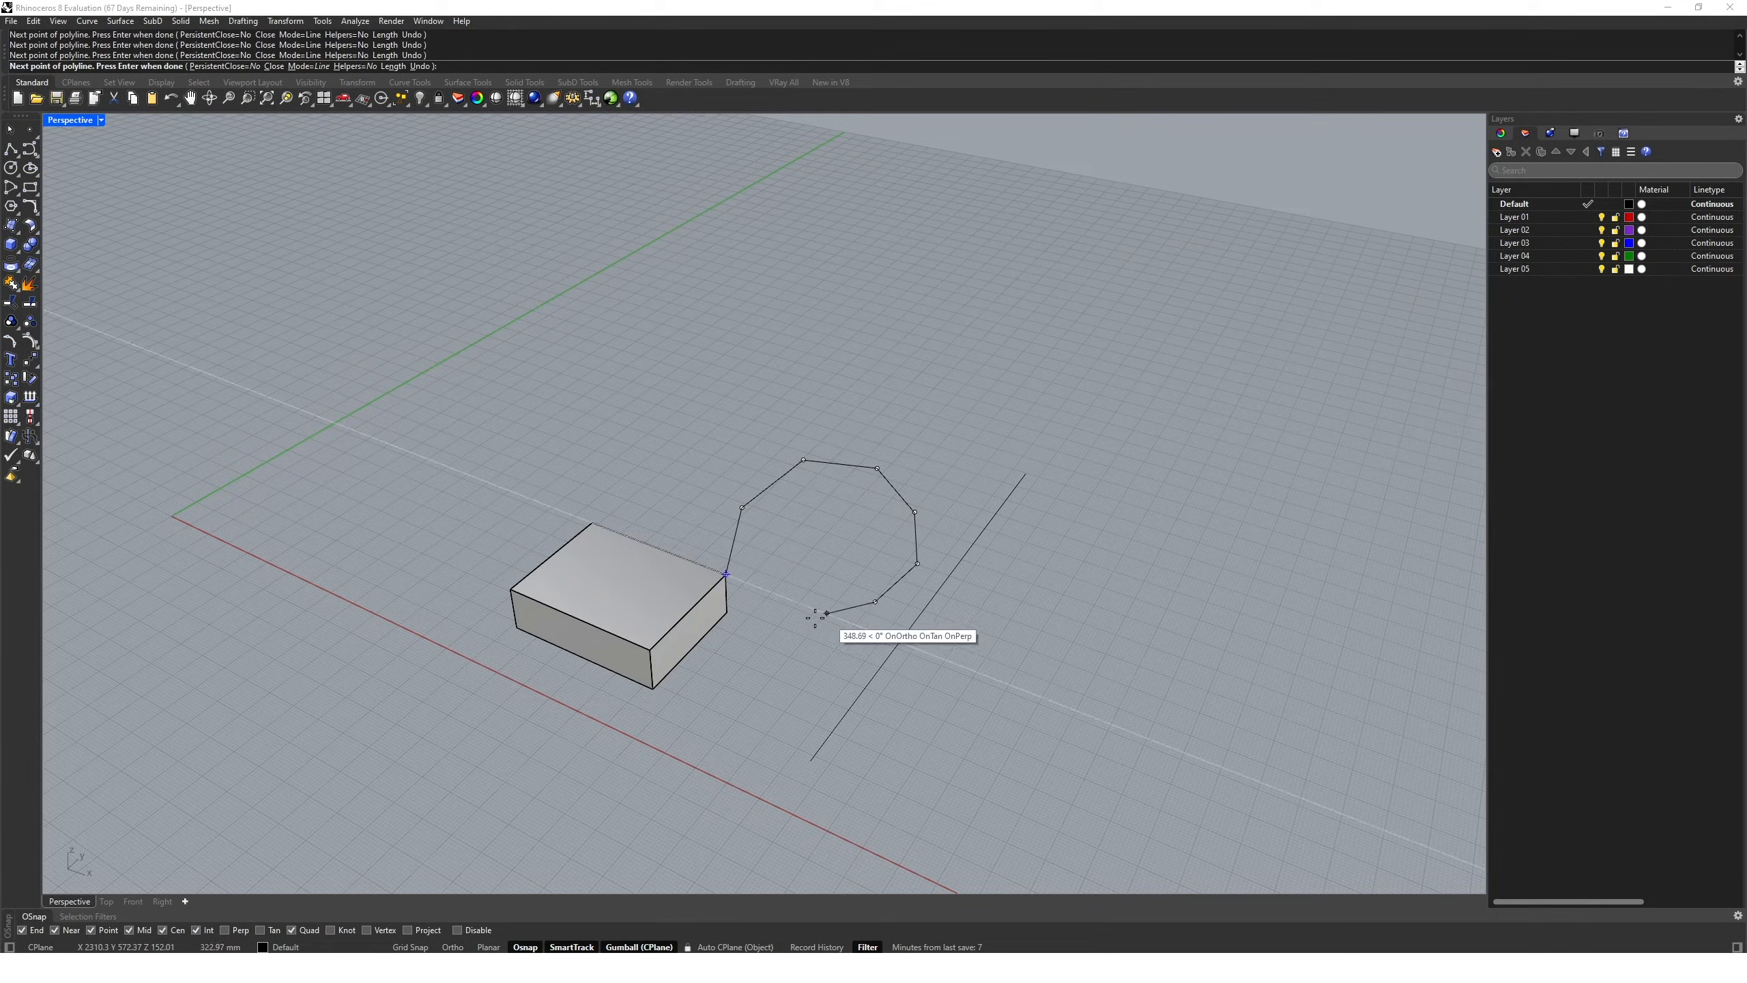
pyautogui.click(821, 610)
pyautogui.click(725, 574)
# - Turn Ortho back on, inspect the polyline from a lower angle and undo it
pyautogui.press('F8')
pyautogui.moveTo(789, 710); pyautogui.dragTo(808, 658, button='right')
pyautogui.write('u')
pyautogui.press('Return')
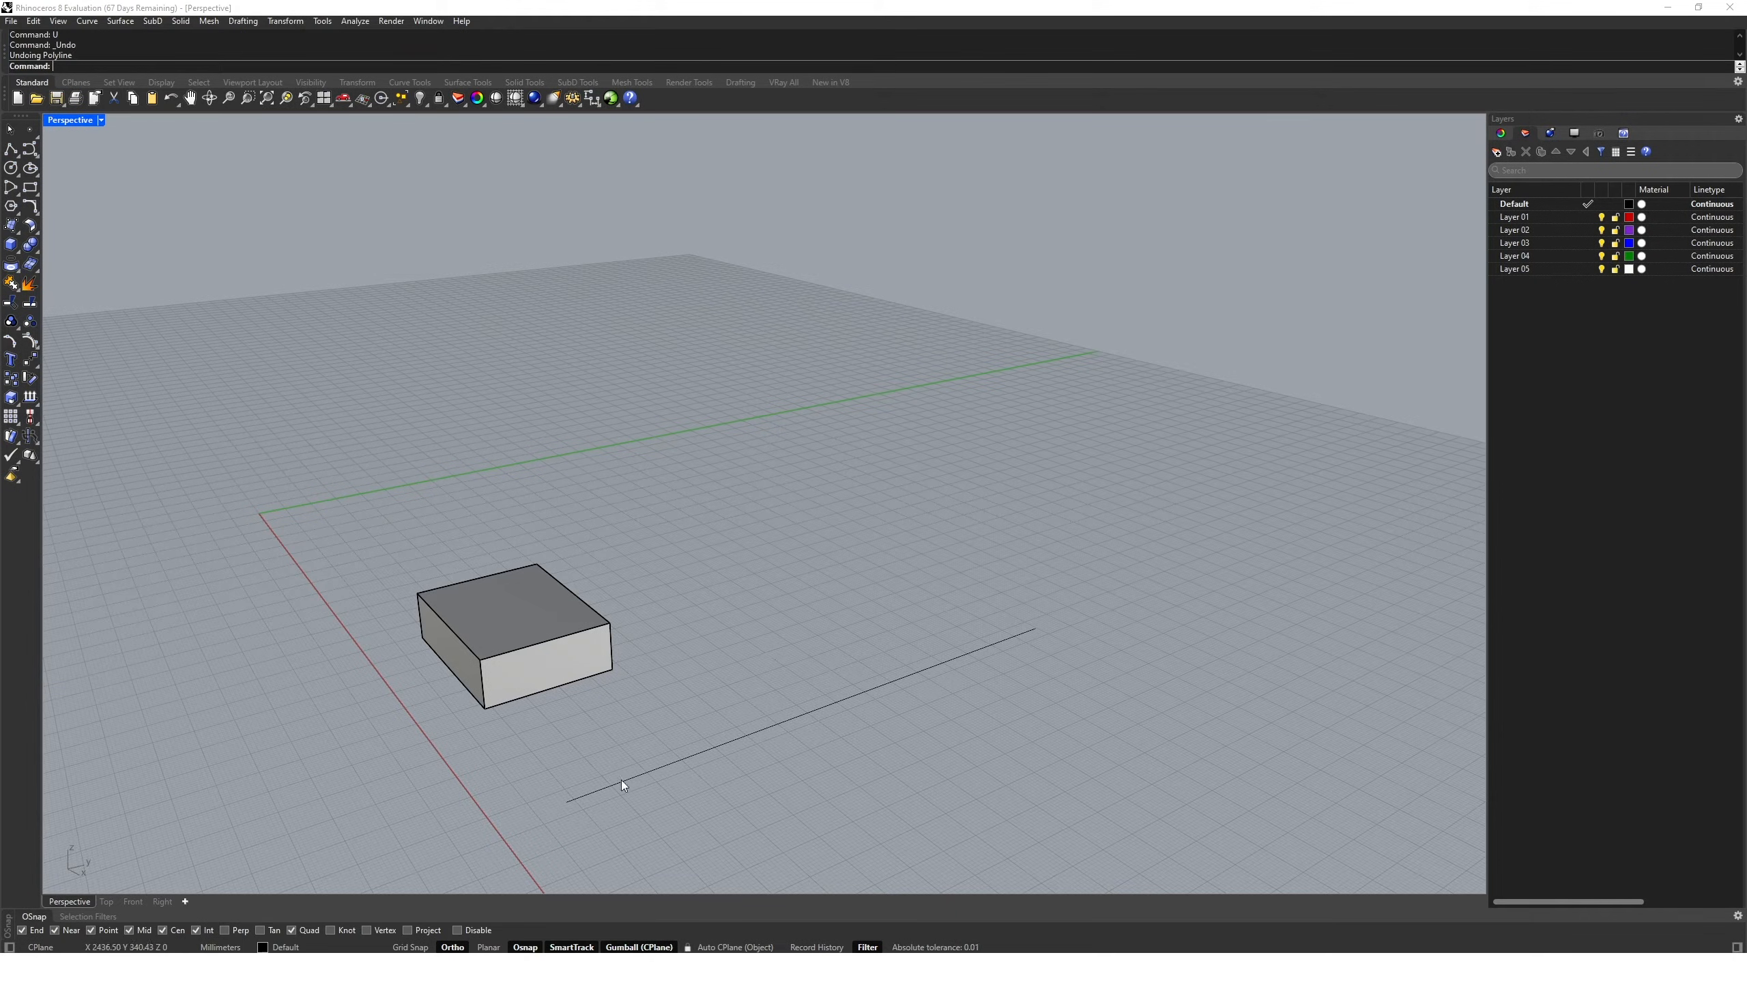
# - Turn on Planar mode and draw a closed, roughly circular eight-segment polyline from the box's top corner facing the line, overriding Ortho
pyautogui.click(489, 948)
pyautogui.write('polyline')
pyautogui.press('Return')
pyautogui.click(619, 629)
pyautogui.moveTo(619, 628); pyautogui.dragTo(740, 641, button='right')
pyautogui.keyDown('shift'); pyautogui.click(643, 619); pyautogui.keyUp('shift')
pyautogui.keyDown('shift'); pyautogui.click(717, 573); pyautogui.keyUp('shift')
pyautogui.keyDown('shift'); pyautogui.click(787, 590); pyautogui.keyUp('shift')
pyautogui.keyDown('shift'); pyautogui.click(808, 625); pyautogui.keyUp('shift')
pyautogui.click(812, 638)
pyautogui.click(757, 678)
pyautogui.click(703, 685)
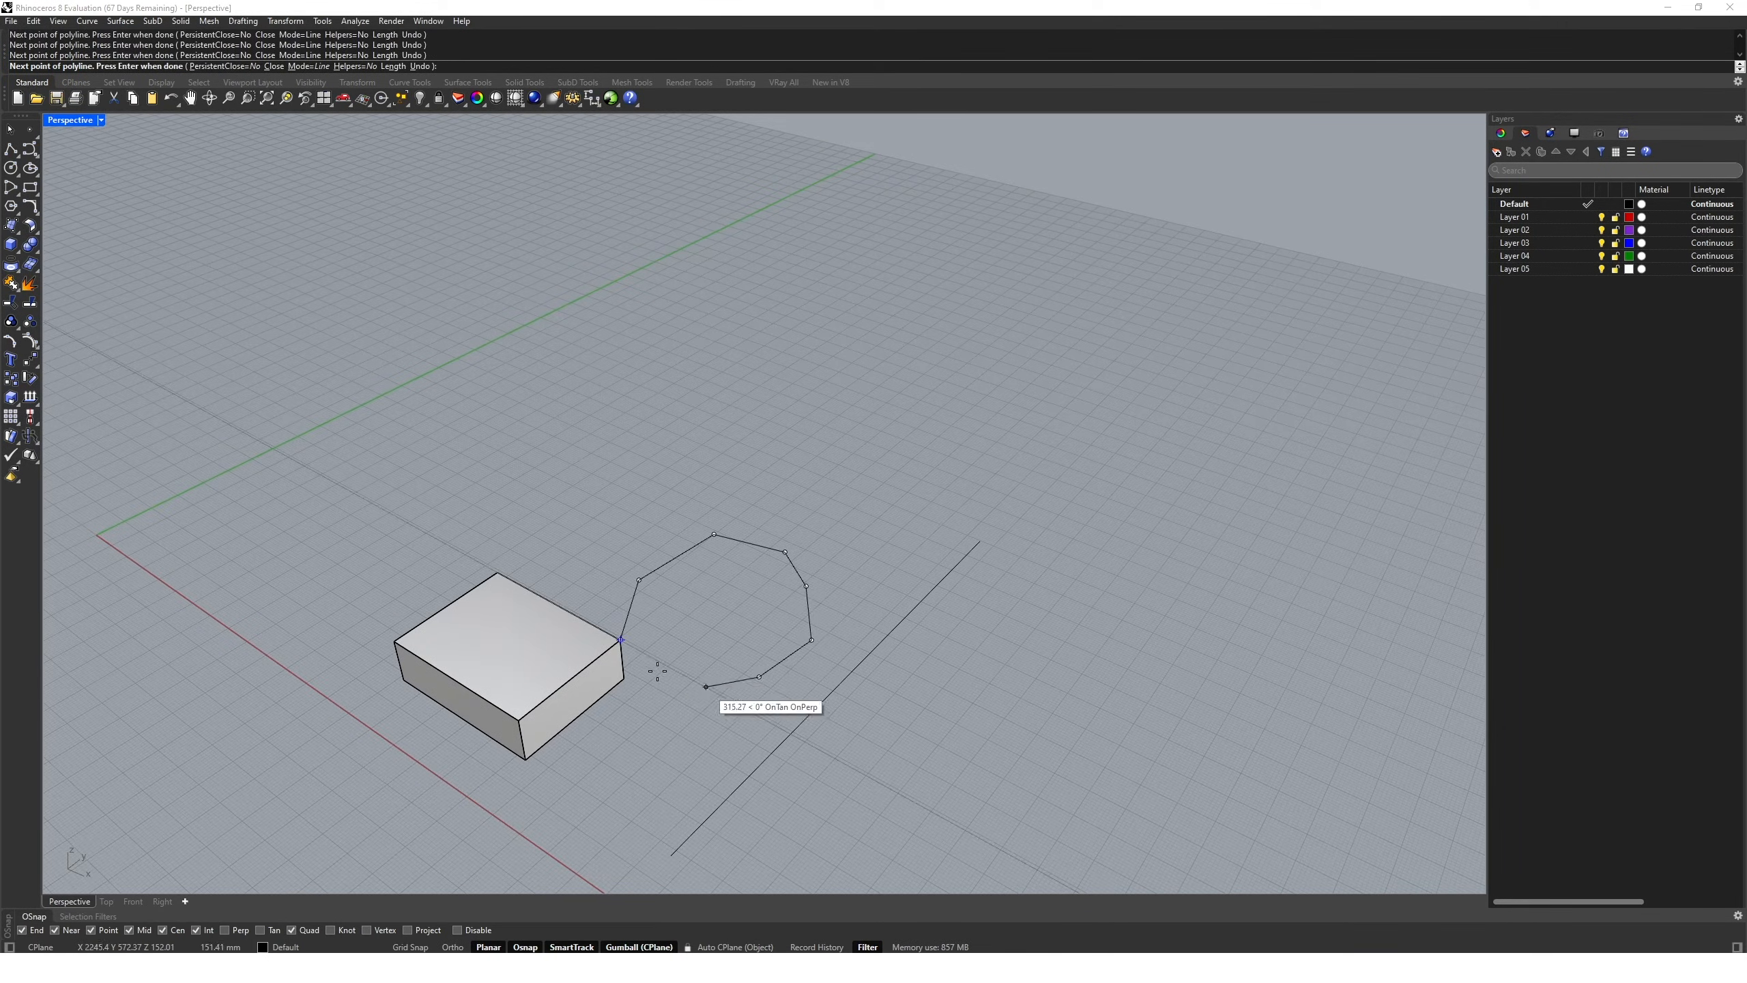
pyautogui.click(620, 640)
pyautogui.moveTo(737, 650); pyautogui.dragTo(773, 620, button='right')
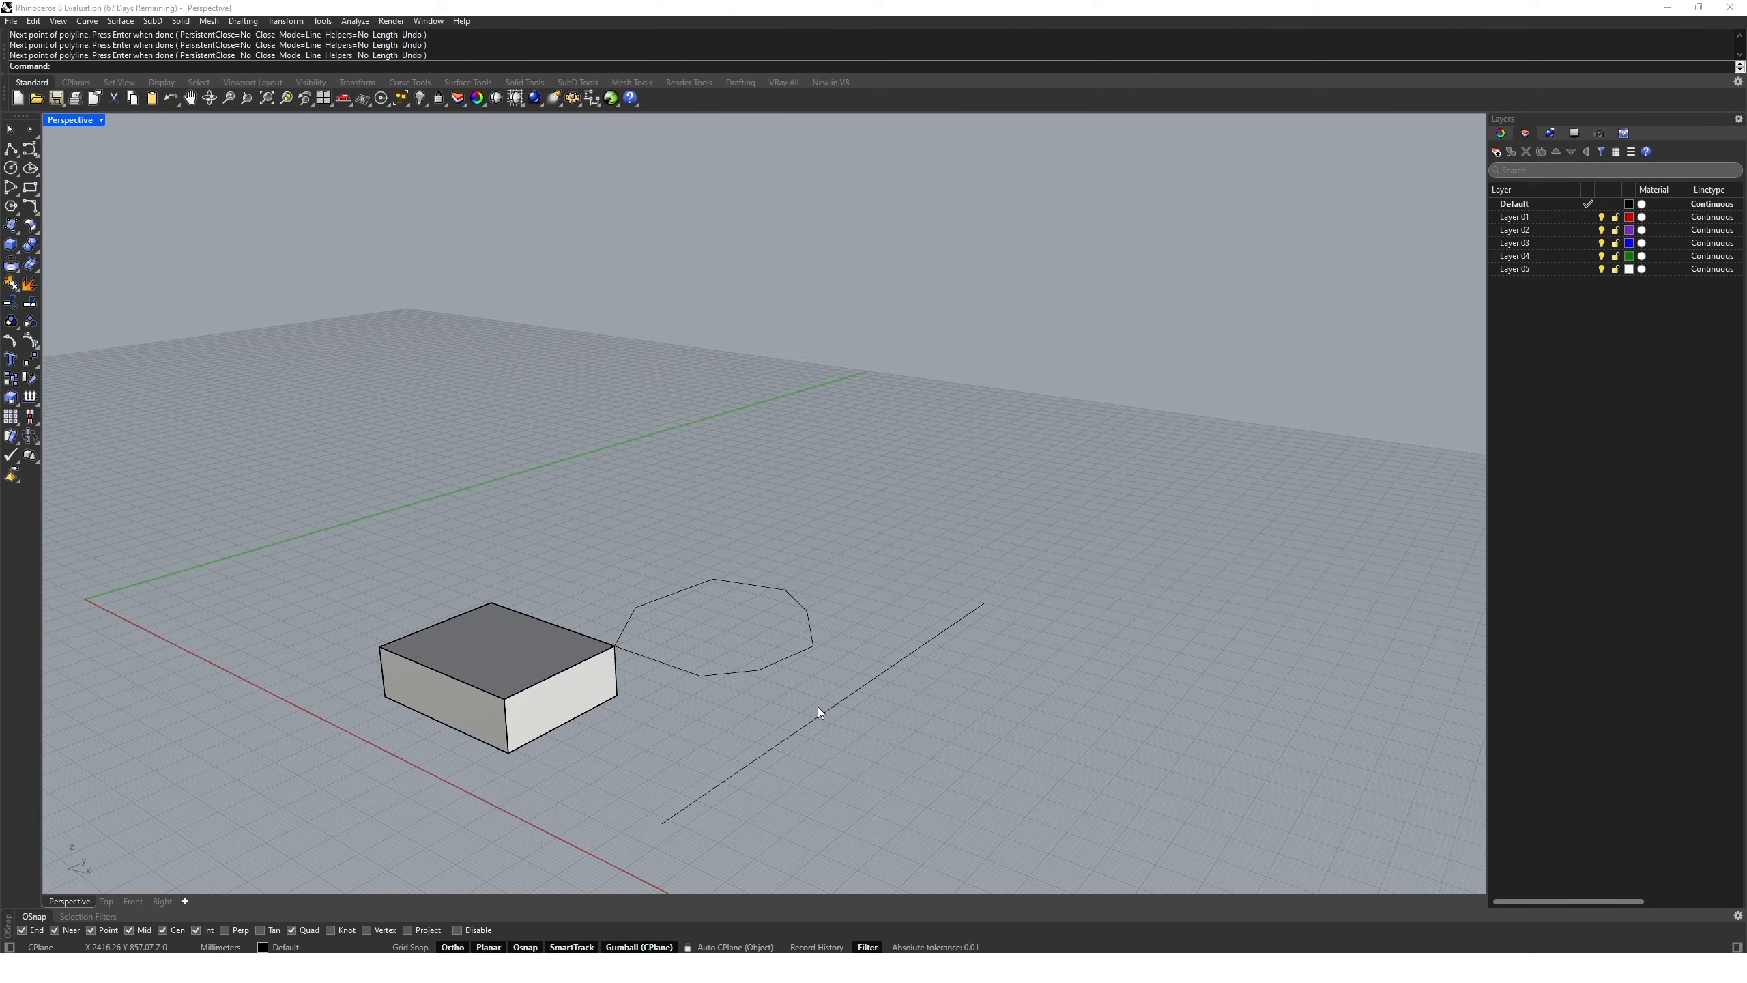
# - Start a new file without saving the current one, choosing the Large Objects - Millimeters template
pyautogui.hotkey('ctrl', 'n')
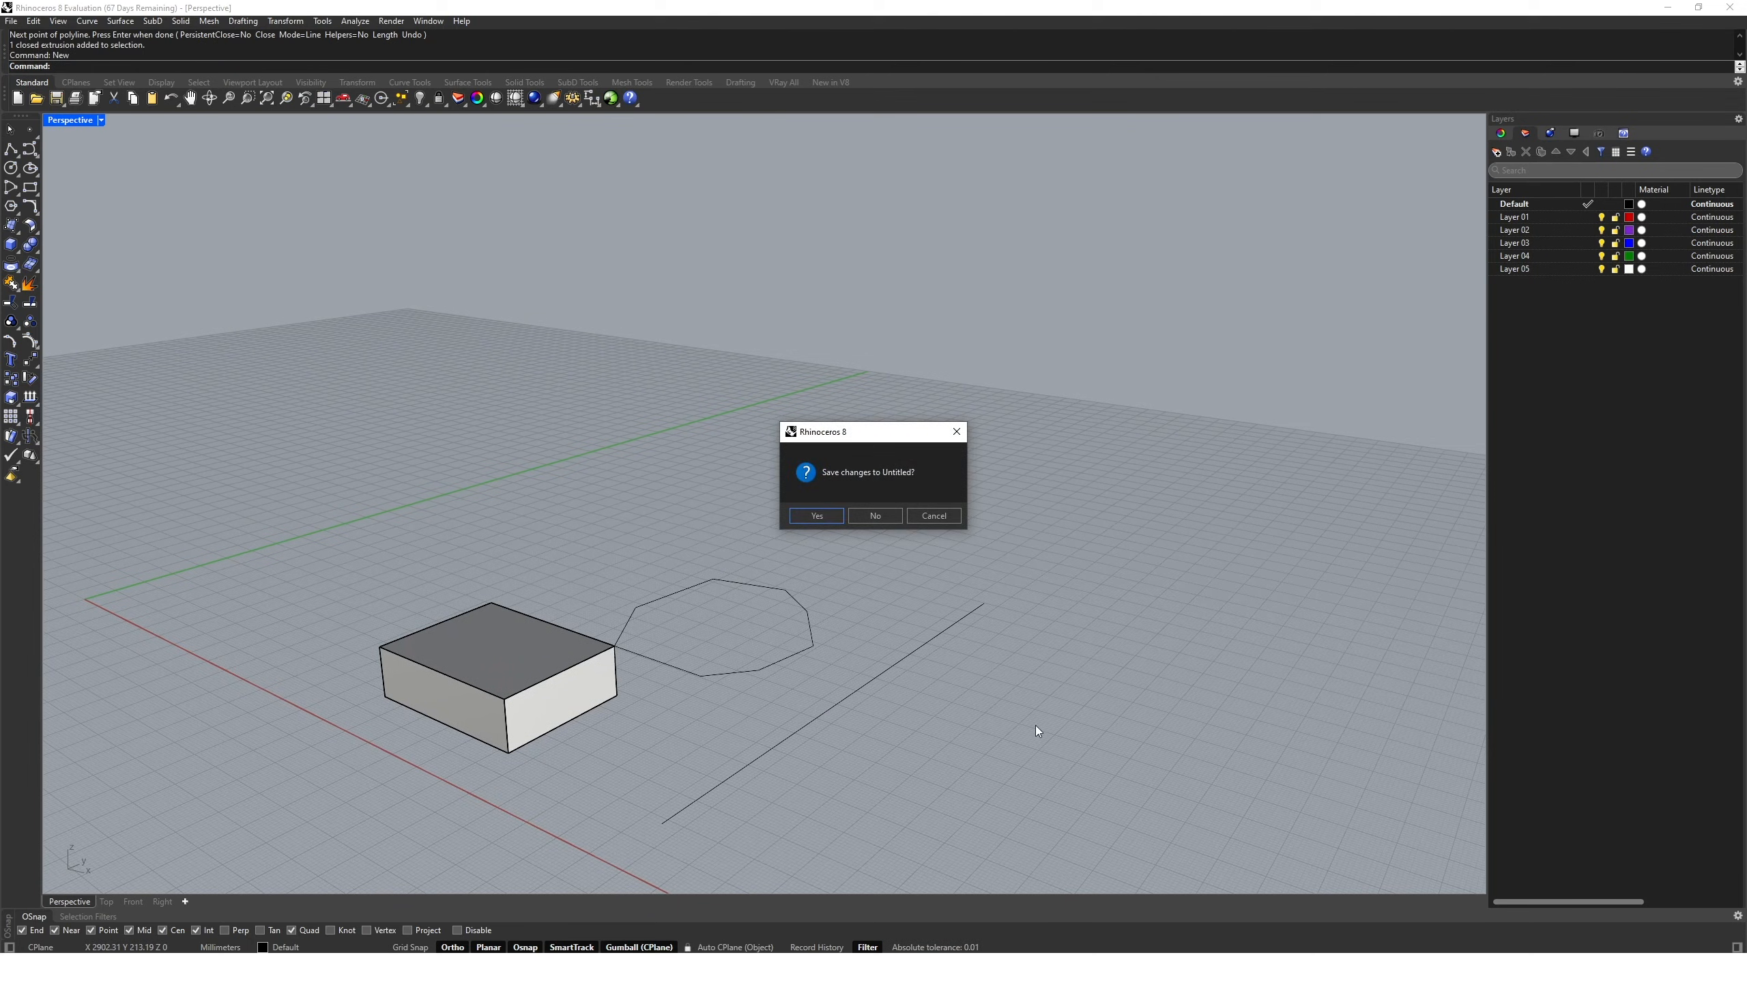
pyautogui.click(876, 515)
pyautogui.click(330, 214)
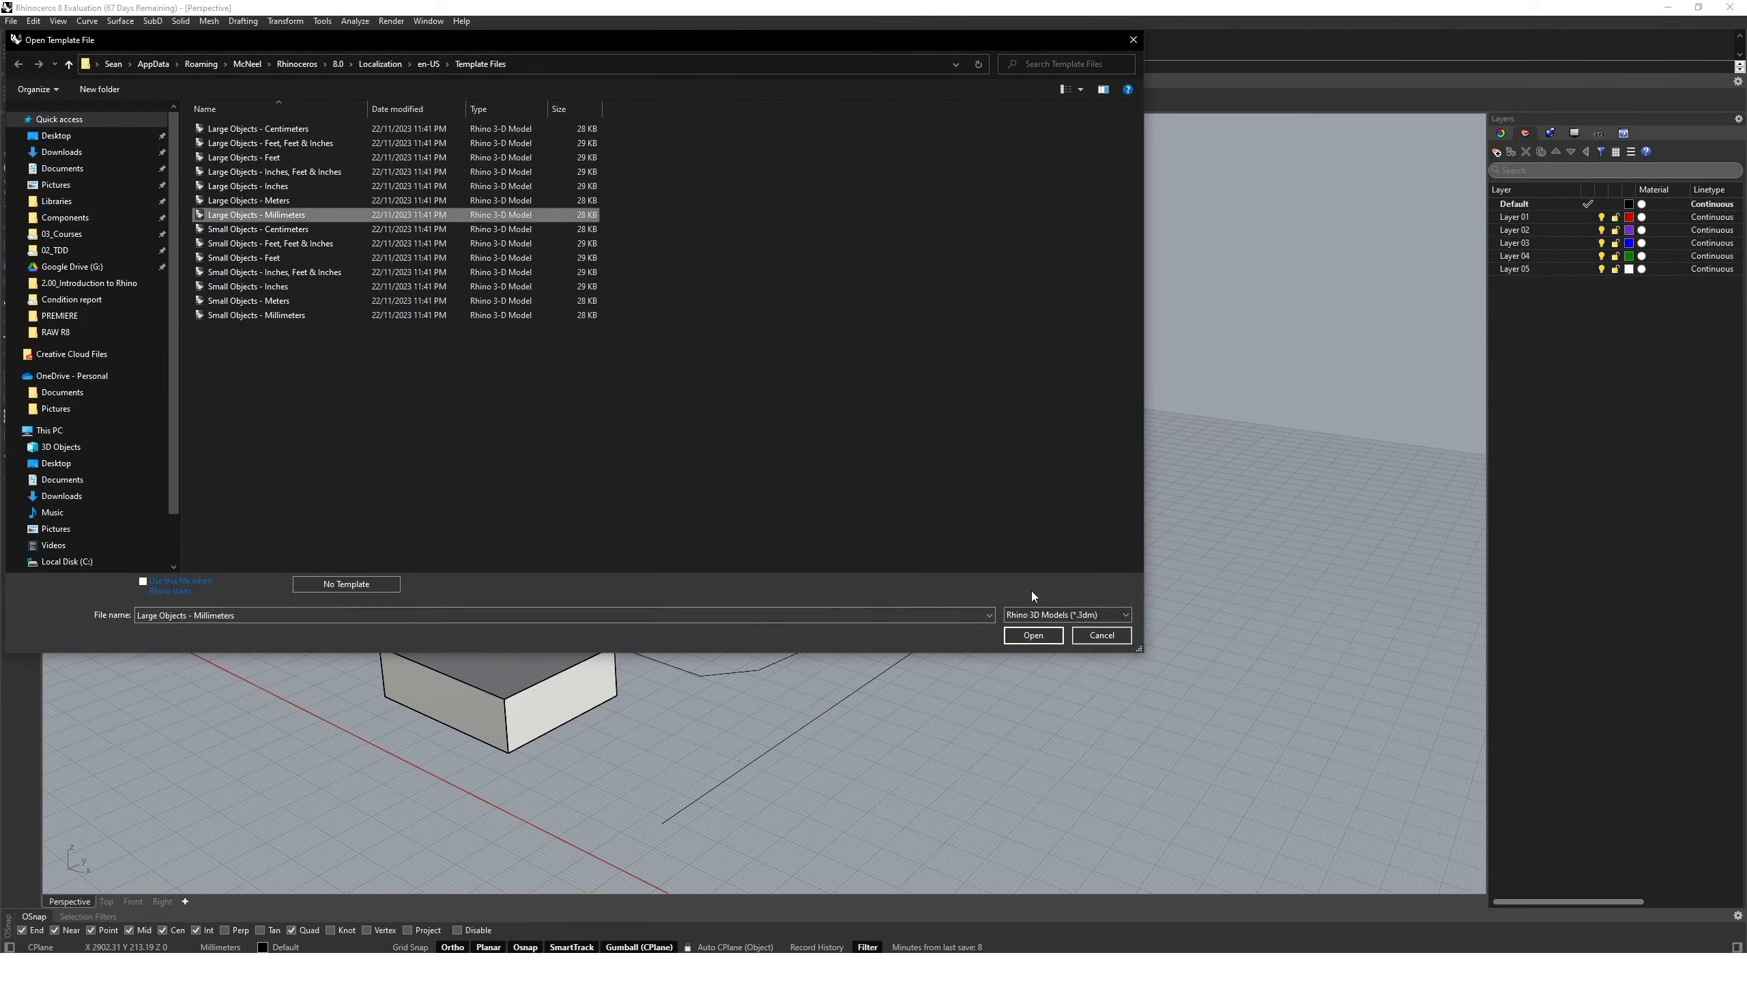